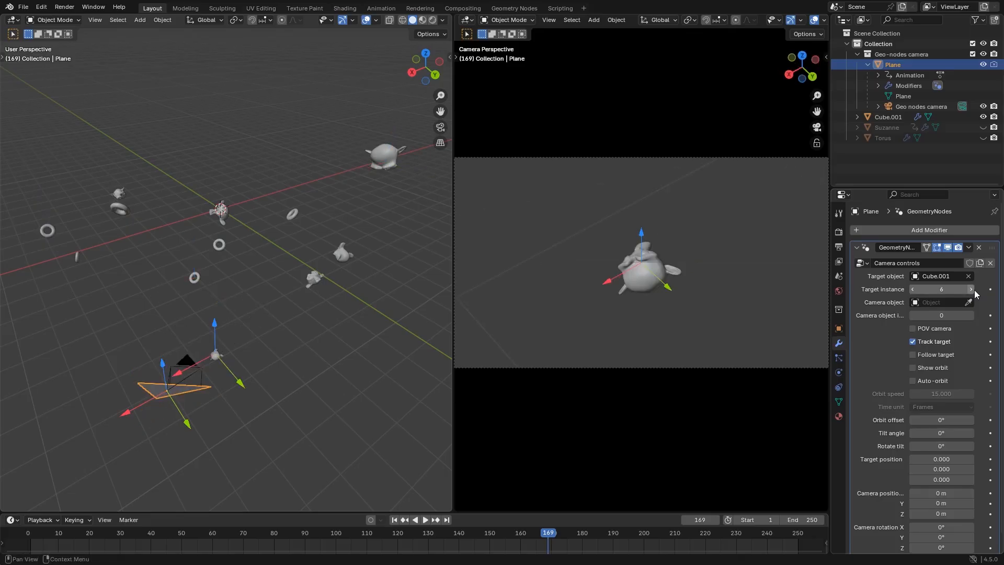
Advance the camera's target instance by two on the Cube.001 target object
{"action": "left_click", "coordinate": [971, 289]}
{"action": "left_click", "coordinate": [971, 289]}
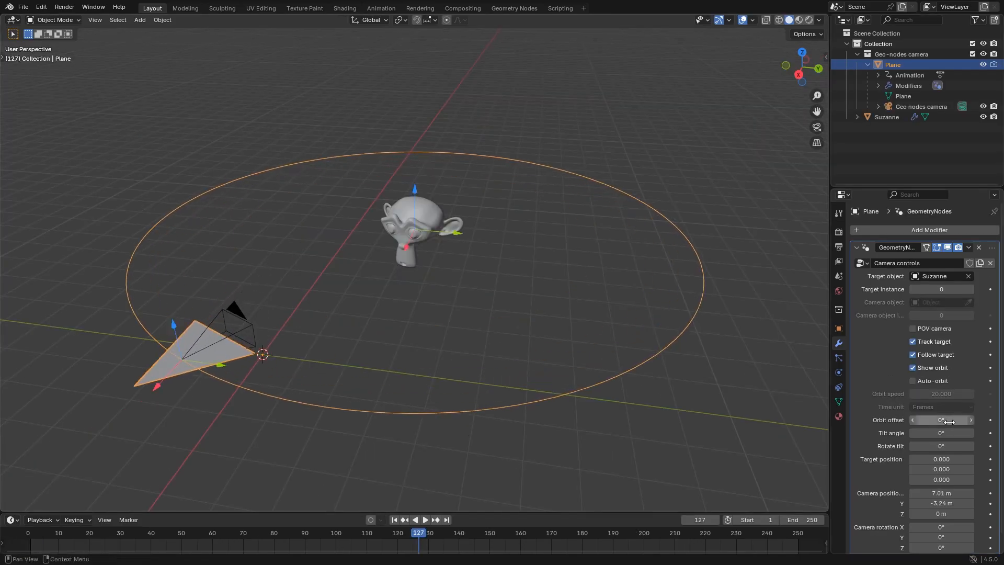
Adjust the tilt angle and rotate tilt of the camera orbit around the Suzanne target
{"action": "left_click_drag", "start_coordinate": [924, 433], "coordinate": [919, 433]}
{"action": "left_click_drag", "start_coordinate": [935, 446], "coordinate": [967, 446]}
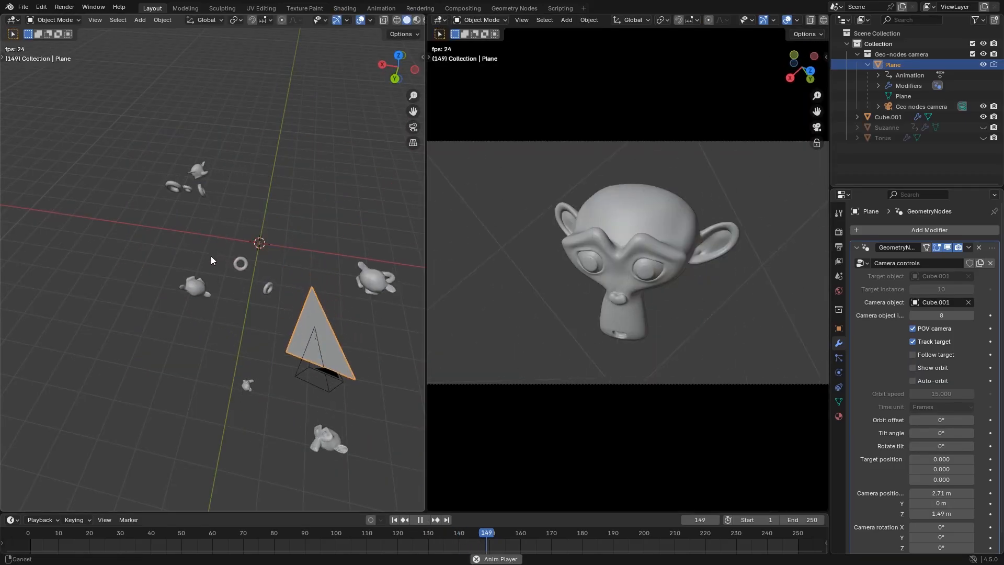
Step the Cube.001 target instance up through 10 and 11, one instance at a time, while the animation plays
{"action": "mouse_move", "coordinate": [211, 255]}
{"action": "middle_mouse_down"}
{"action": "mouse_move", "coordinate": [184, 215]}
{"action": "mouse_move", "coordinate": [304, 268]}
{"action": "mouse_move", "coordinate": [229, 250]}
{"action": "middle_mouse_up"}
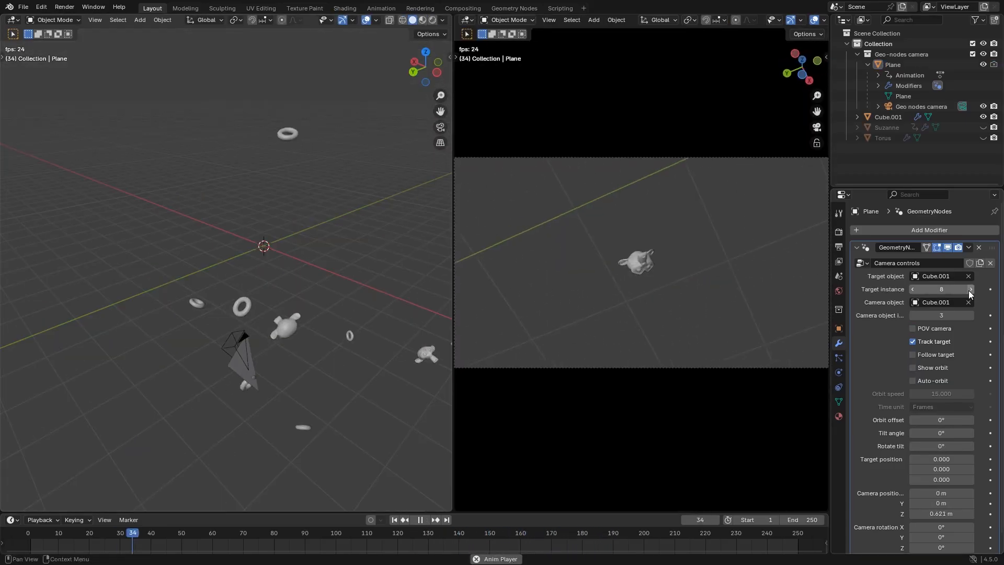
{"action": "left_click", "coordinate": [968, 291]}
{"action": "left_click", "coordinate": [969, 291]}
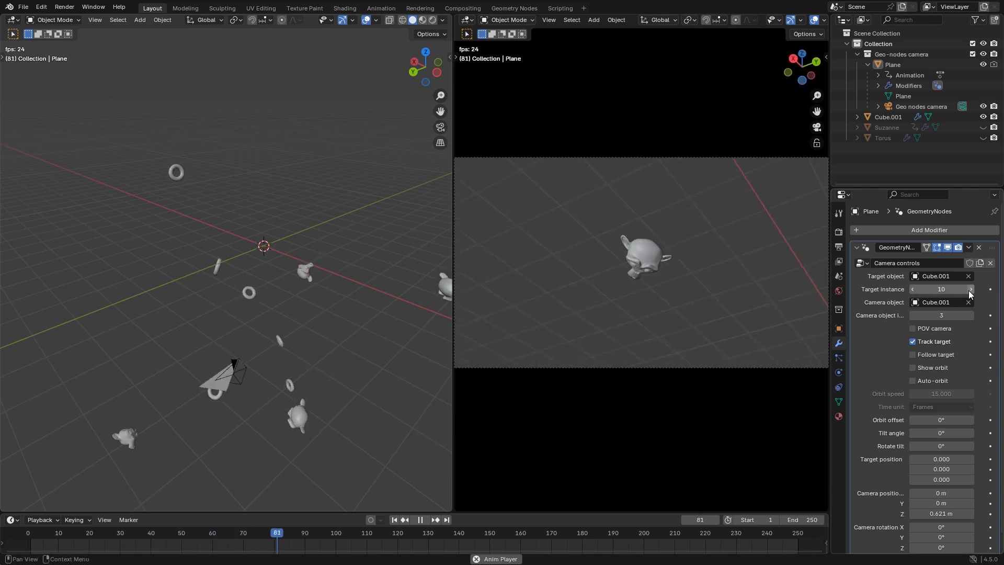
{"action": "left_click", "coordinate": [969, 291]}
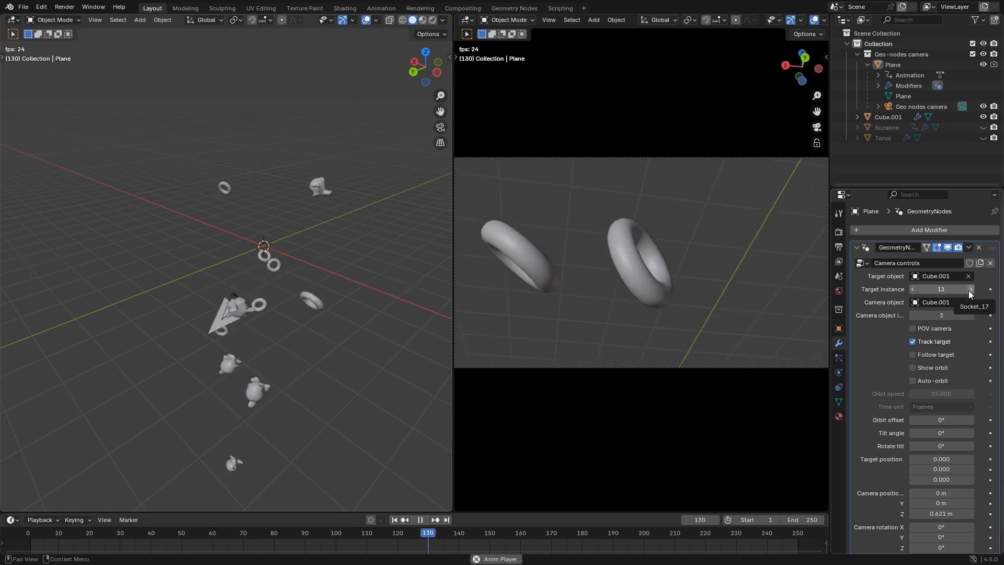
{"action": "left_click", "coordinate": [969, 292]}
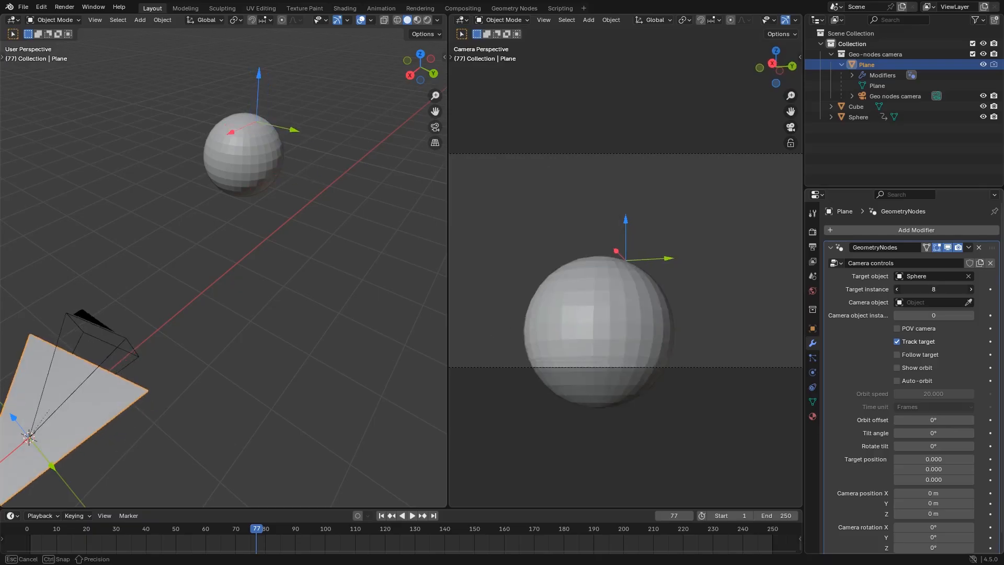
Vary the camera's target instance value with Sphere as the target object
{"action": "left_click_drag", "start_coordinate": [933, 289], "coordinate": [967, 289]}
{"action": "left_click_drag", "start_coordinate": [967, 289], "coordinate": [965, 289]}
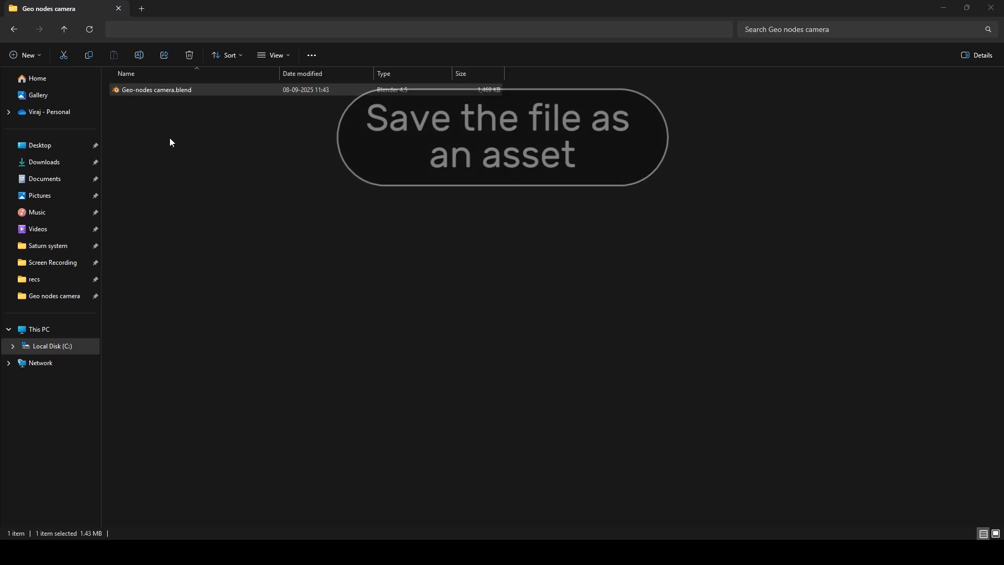
Open the Geo-nodes camera.blend file in Blender from the Geo nodes camera folder
{"action": "double_click", "coordinate": [177, 90]}
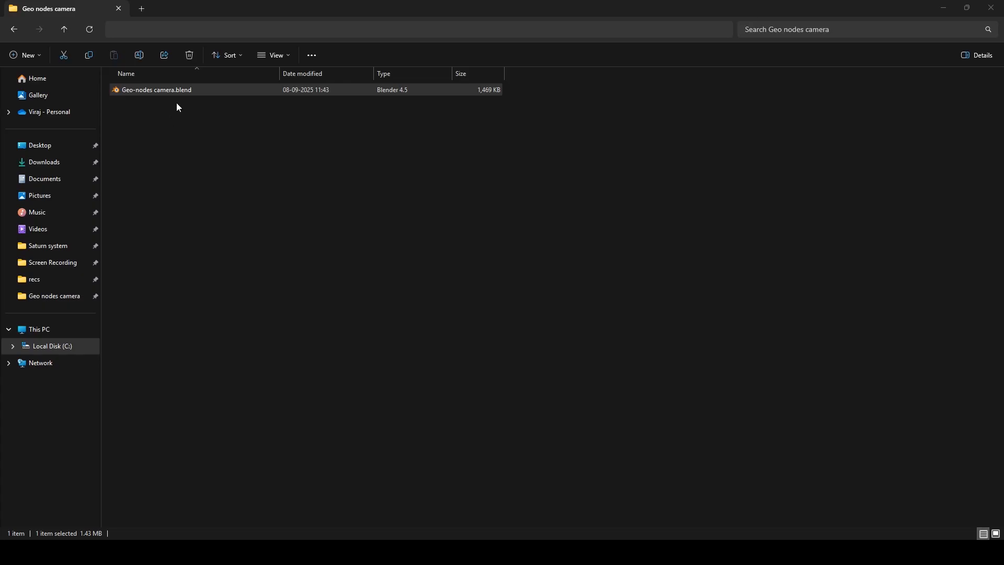
{"action": "double_click", "coordinate": [178, 90]}
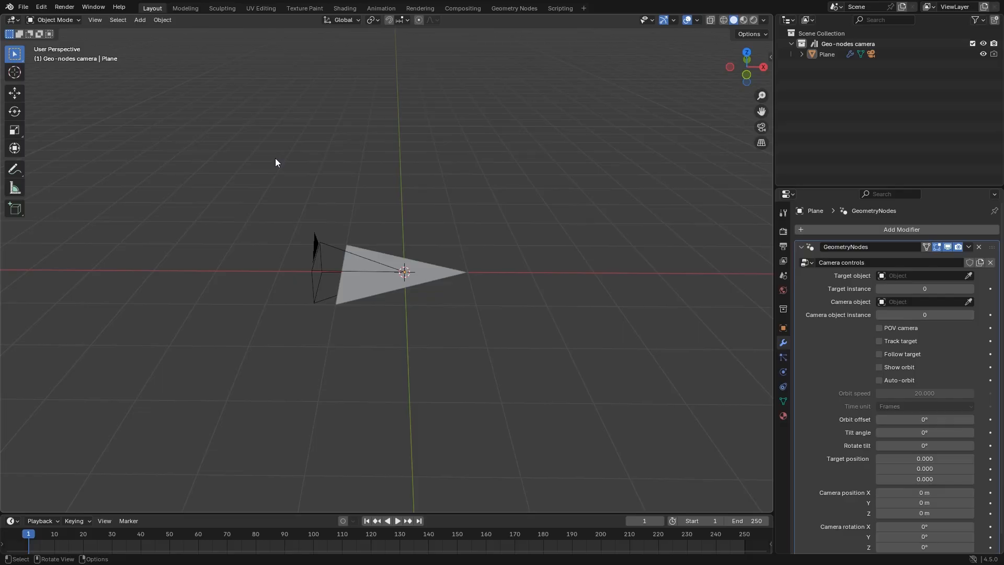
Look up the User Library asset path in the File Paths preferences, and close the preferences
{"action": "left_click", "coordinate": [41, 7]}
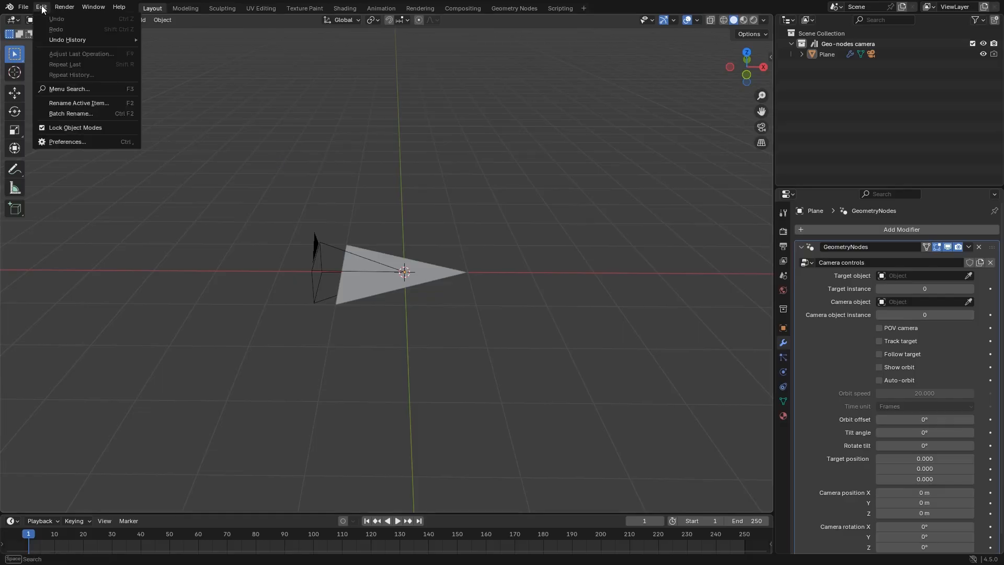
{"action": "left_click", "coordinate": [63, 139]}
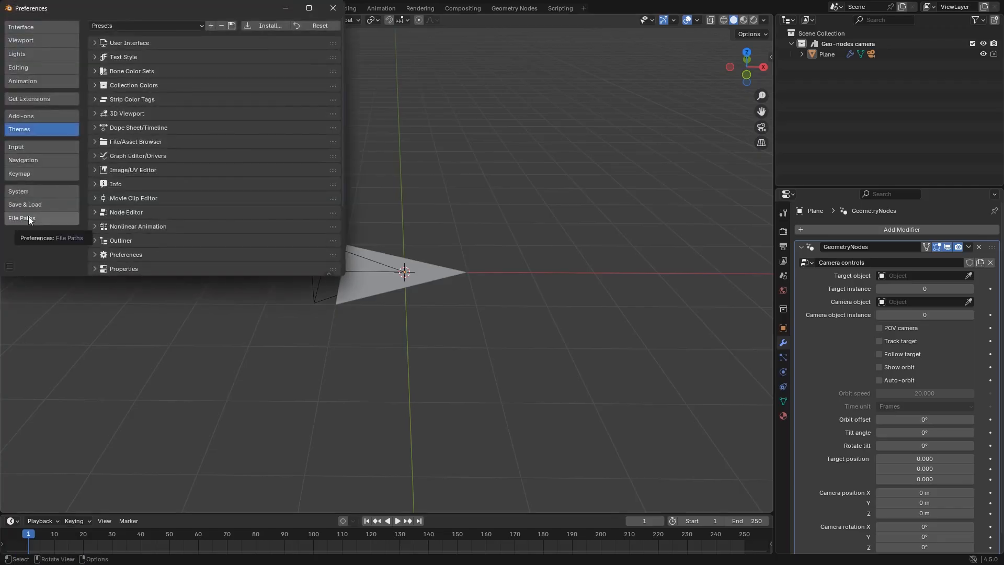
{"action": "left_click", "coordinate": [28, 217]}
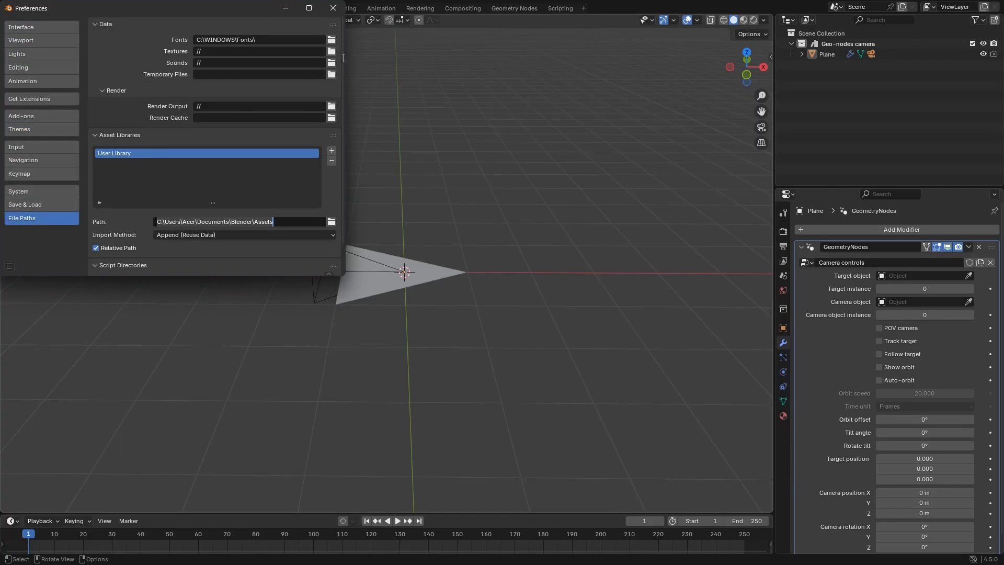
{"action": "left_click", "coordinate": [332, 8]}
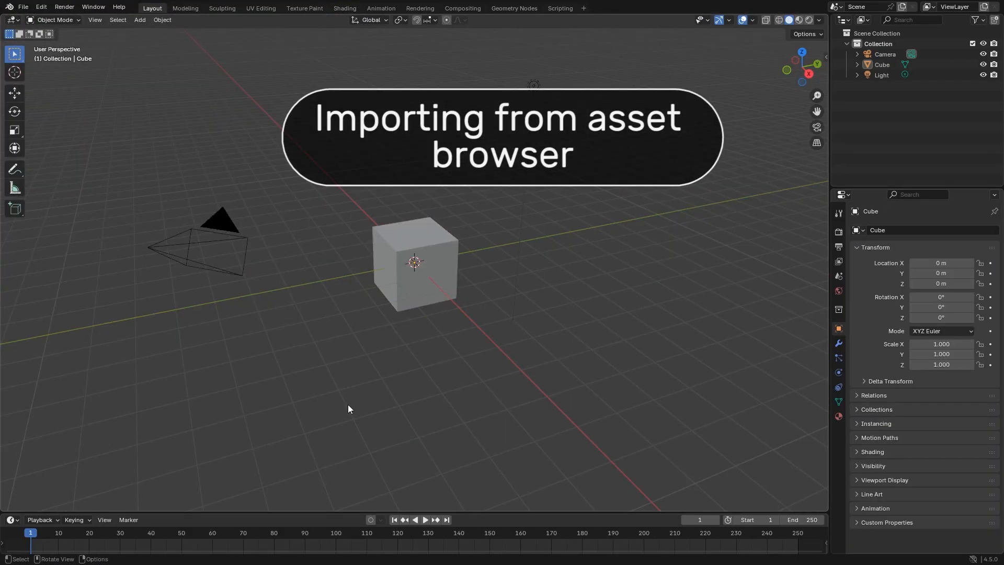
Delete the default camera, cube and light from the new scene
{"action": "key", "text": "a"}
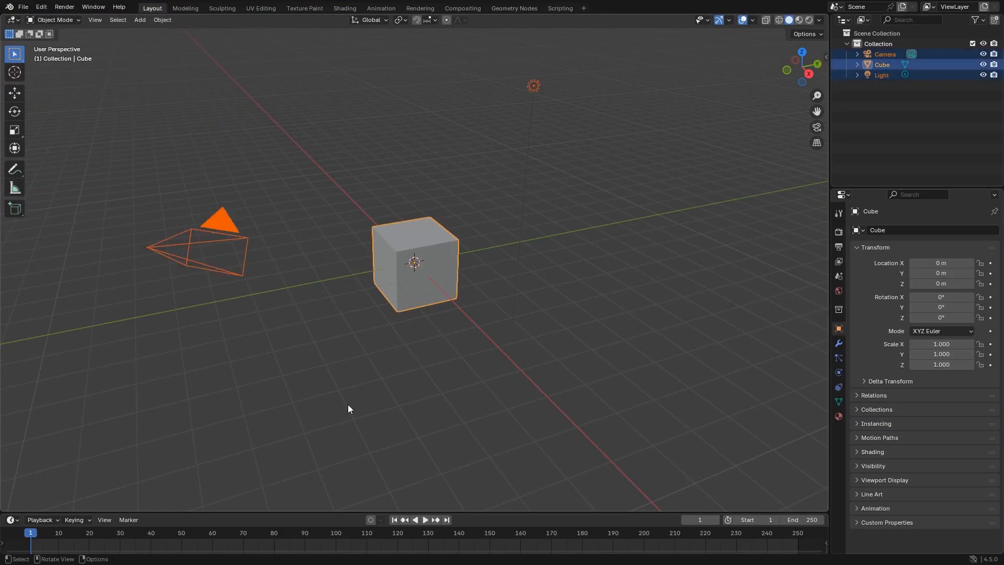
{"action": "key", "text": "x"}
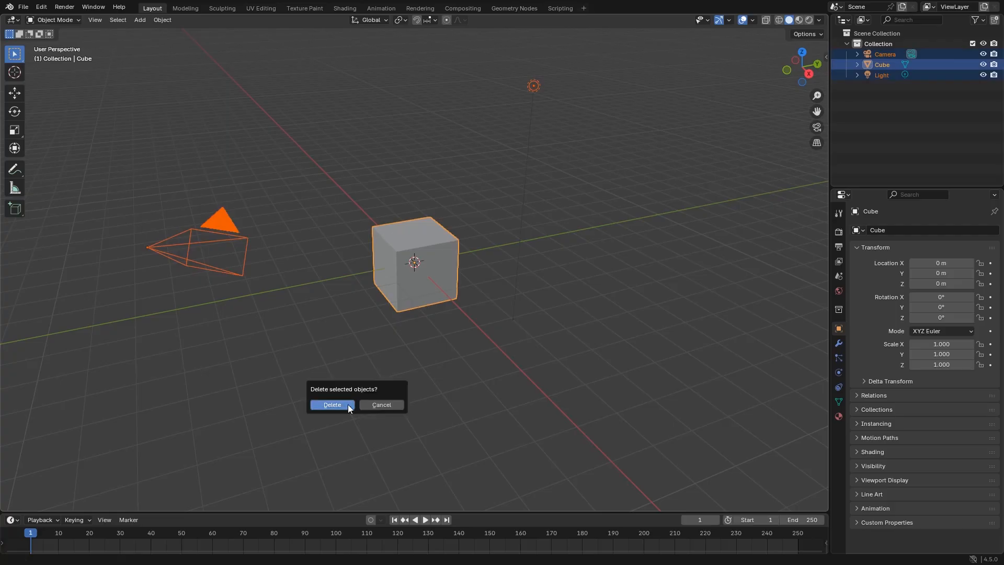
{"action": "left_click", "coordinate": [348, 405]}
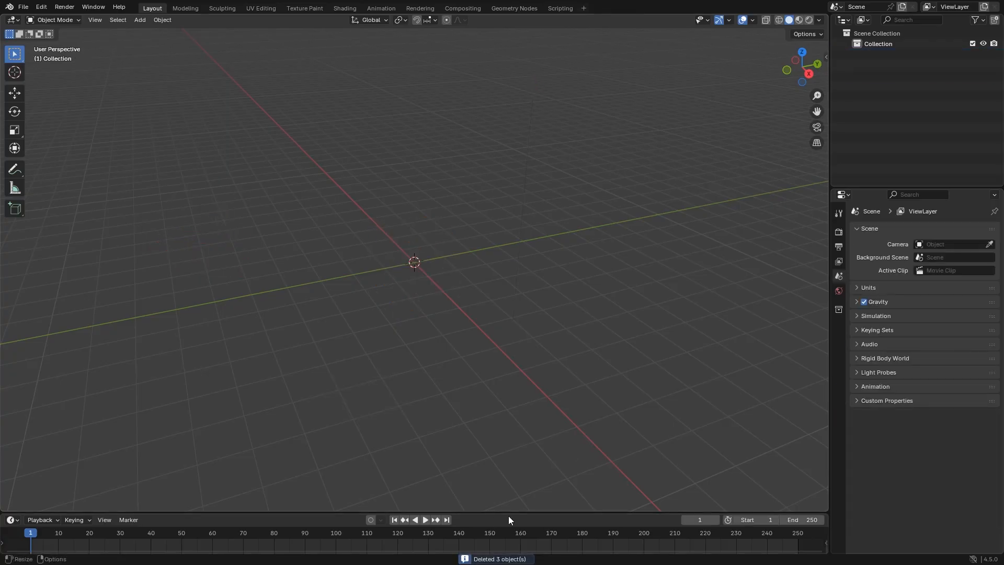
Enlarge the timeline area and switch it to the asset browser
{"action": "left_click_drag", "start_coordinate": [490, 512], "coordinate": [485, 454]}
{"action": "key", "text": "shift+F1"}
{"action": "key", "text": "shift+F1"}
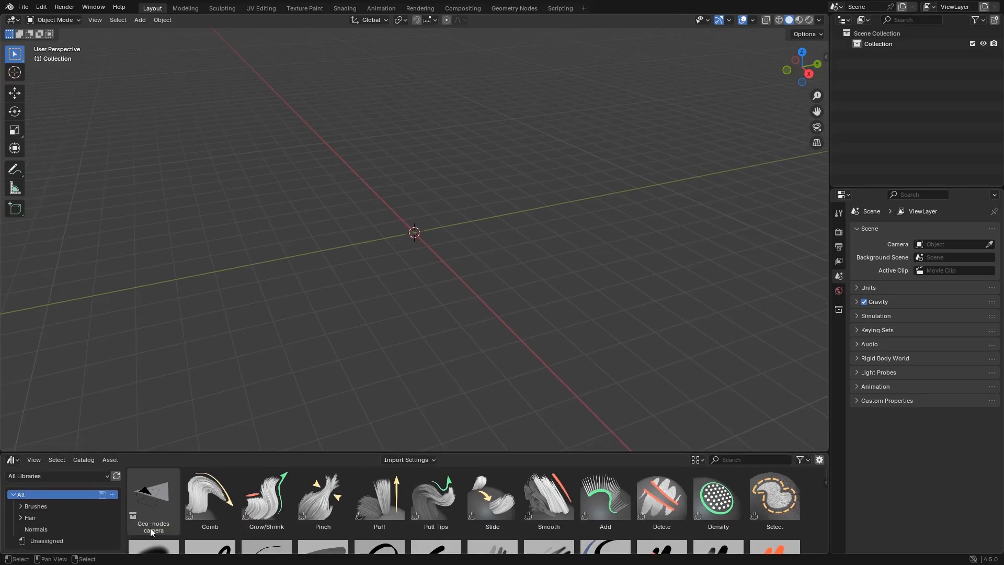
Place the Geo-nodes camera asset near the world origin with Instance off, and restore the compact timeline area
{"action": "left_click_drag", "start_coordinate": [154, 504], "coordinate": [412, 234]}
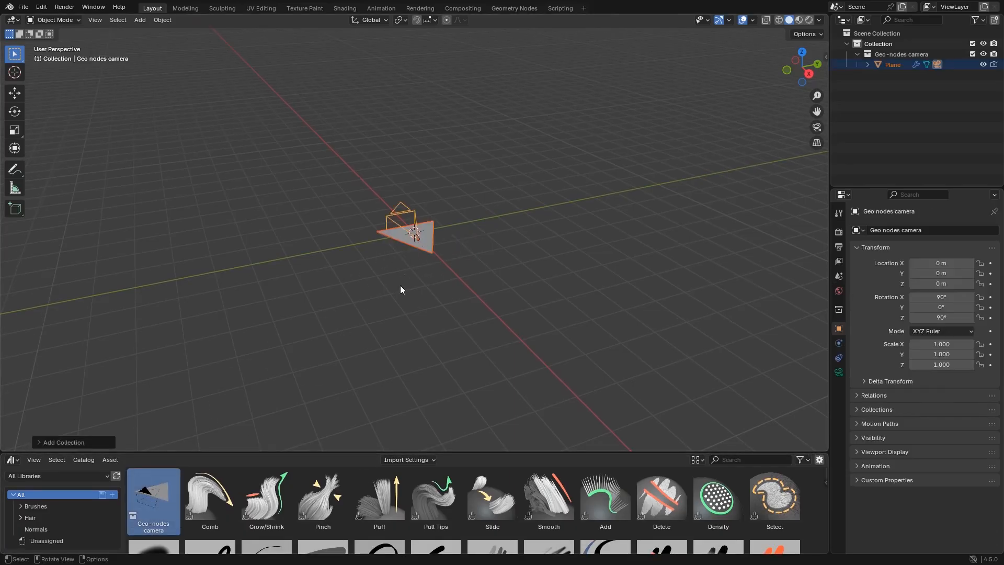
{"action": "left_click", "coordinate": [36, 443]}
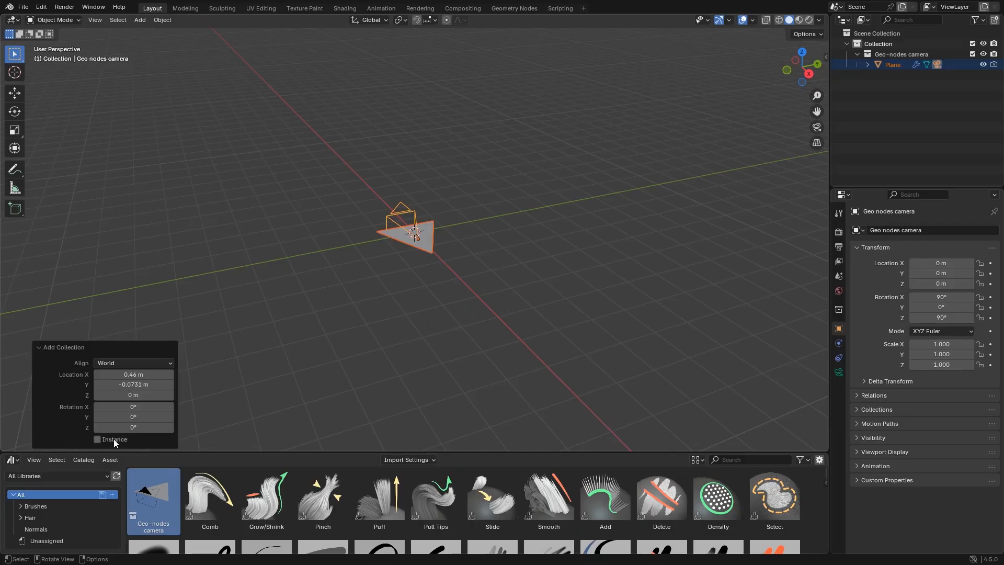
{"action": "left_click", "coordinate": [328, 367]}
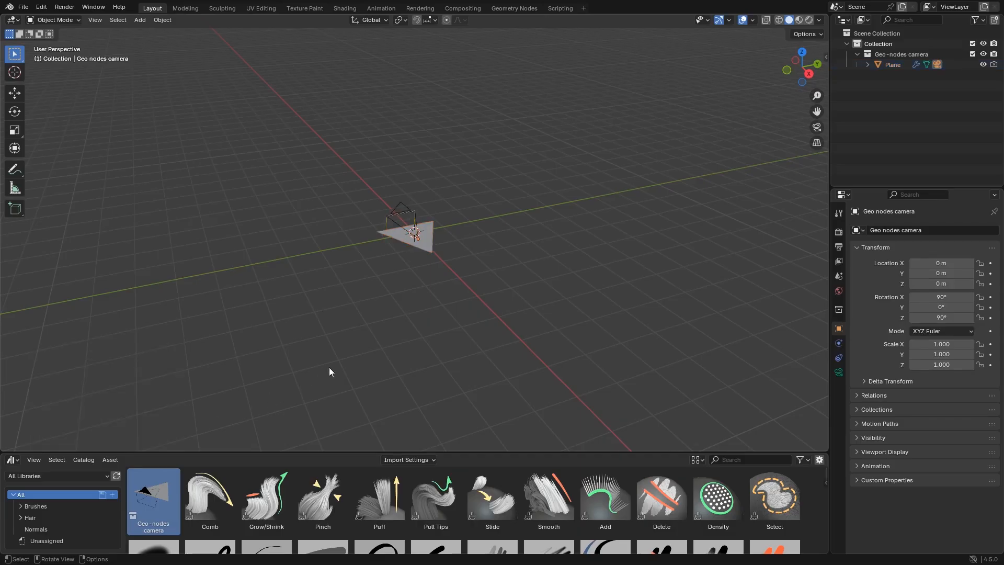
{"action": "left_click_drag", "start_coordinate": [472, 452], "coordinate": [472, 507]}
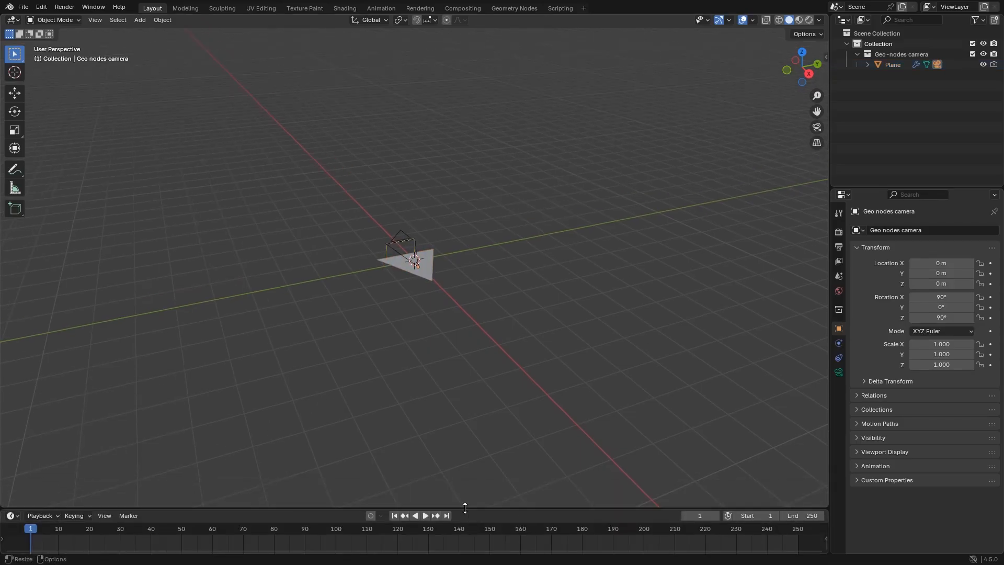
Expand the Plane's hierarchy in the outliner and inspect the lens settings of its child Geo nodes camera
{"action": "left_click", "coordinate": [427, 280]}
{"action": "middle_click_drag", "start_coordinate": [421, 293], "coordinate": [447, 304]}
{"action": "scroll", "coordinate": [494, 309], "scroll_direction": "up", "scroll_amount": 2}
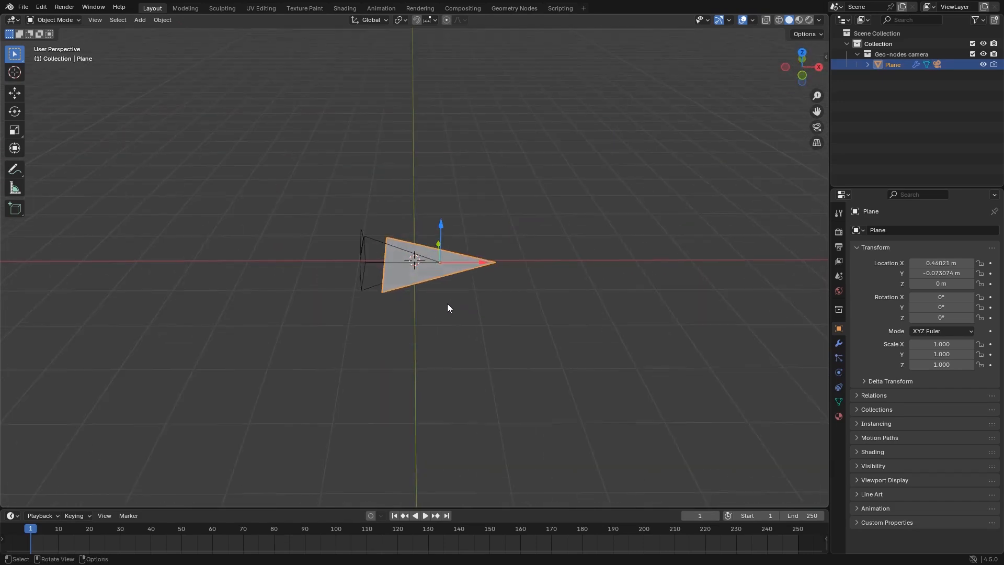
{"action": "left_click", "coordinate": [869, 64]}
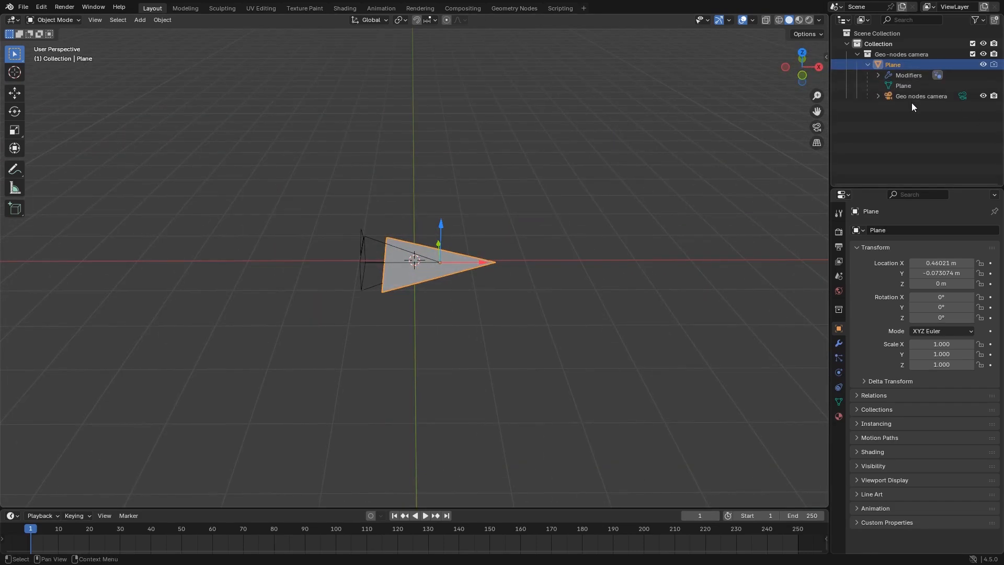
{"action": "left_click", "coordinate": [960, 97]}
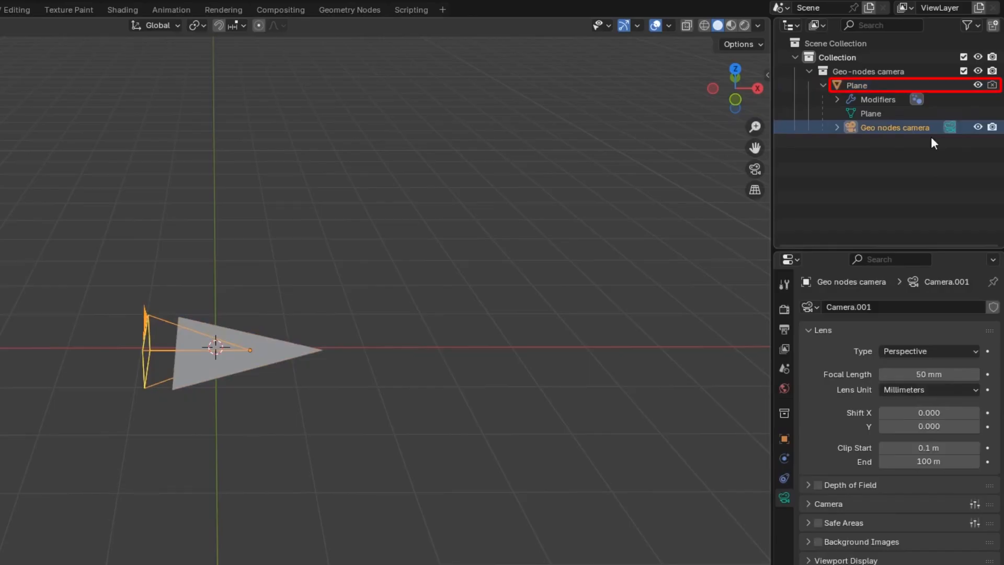
{"action": "left_click", "coordinate": [531, 312]}
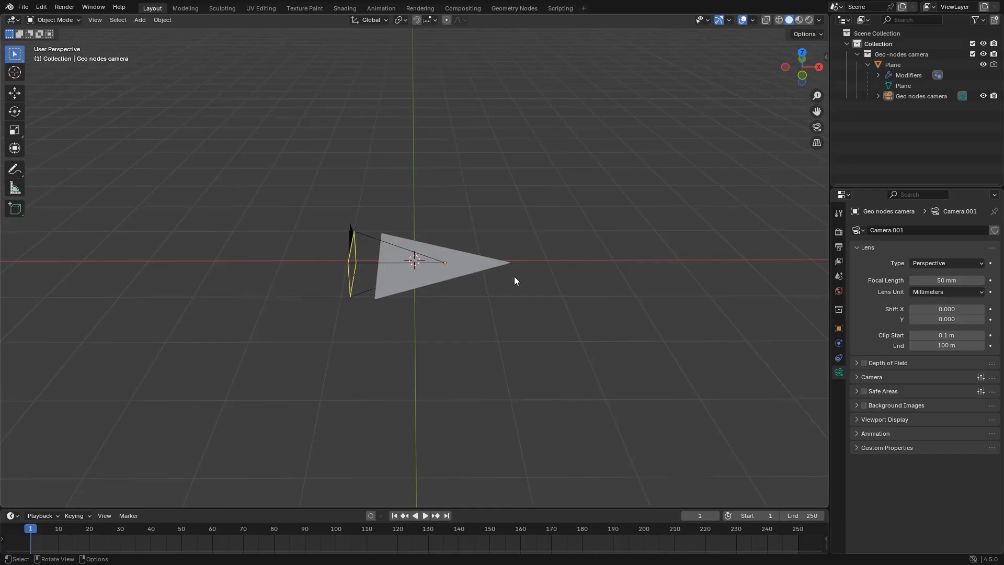
Set the Plane's location to 0 m on X, Y and Z, and show its Camera controls modifier settings
{"action": "left_click", "coordinate": [486, 266]}
{"action": "key", "text": "n"}
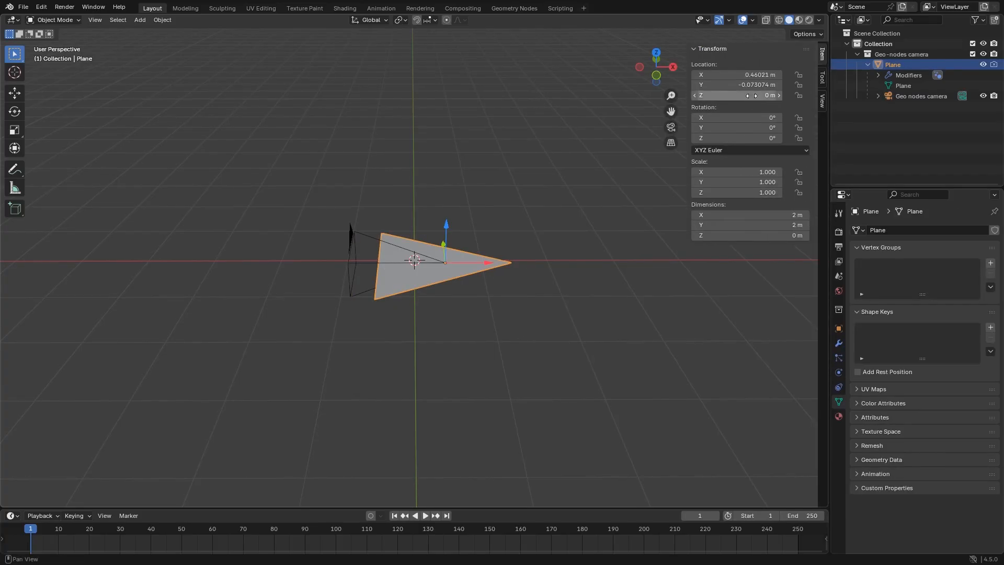
{"action": "mouse_move", "coordinate": [751, 95]}
{"action": "left_mouse_down"}
{"action": "mouse_move", "coordinate": [751, 85]}
{"action": "mouse_move", "coordinate": [752, 96]}
{"action": "left_mouse_up"}
{"action": "type", "text": "0"}
{"action": "key", "text": "Return"}
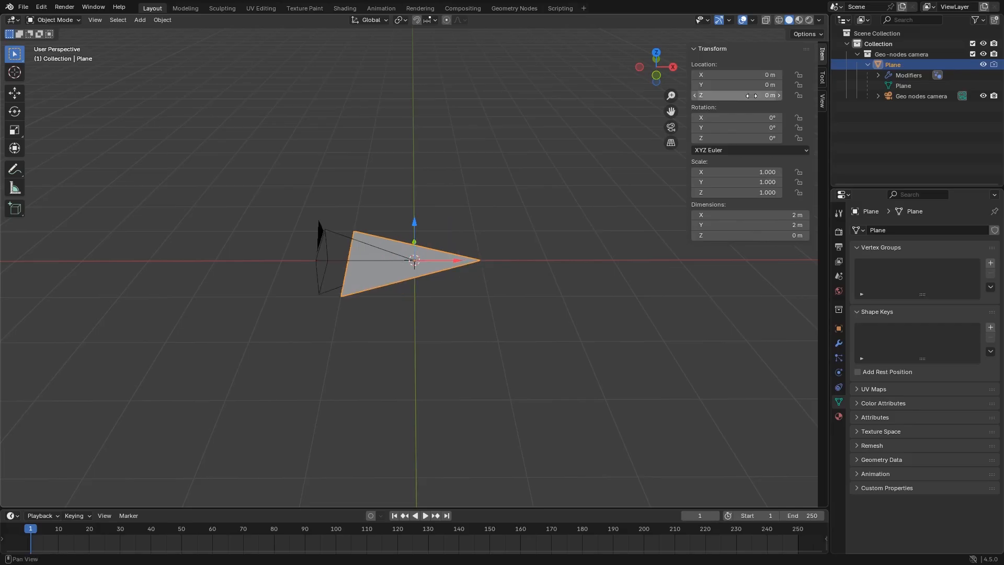
{"action": "left_click", "coordinate": [837, 344]}
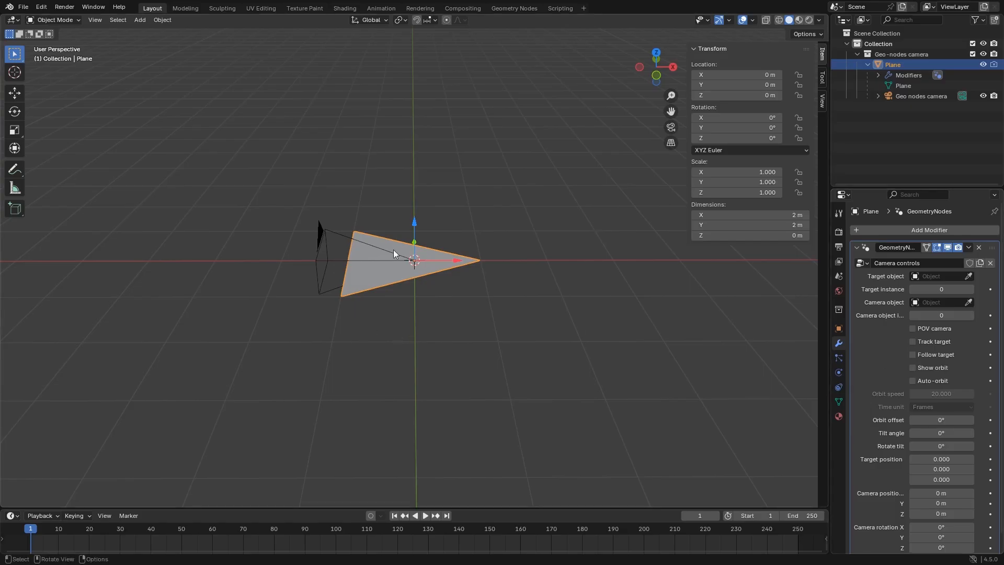
{"action": "left_click", "coordinate": [379, 304]}
{"action": "left_click", "coordinate": [380, 288]}
{"action": "key", "text": "g"}
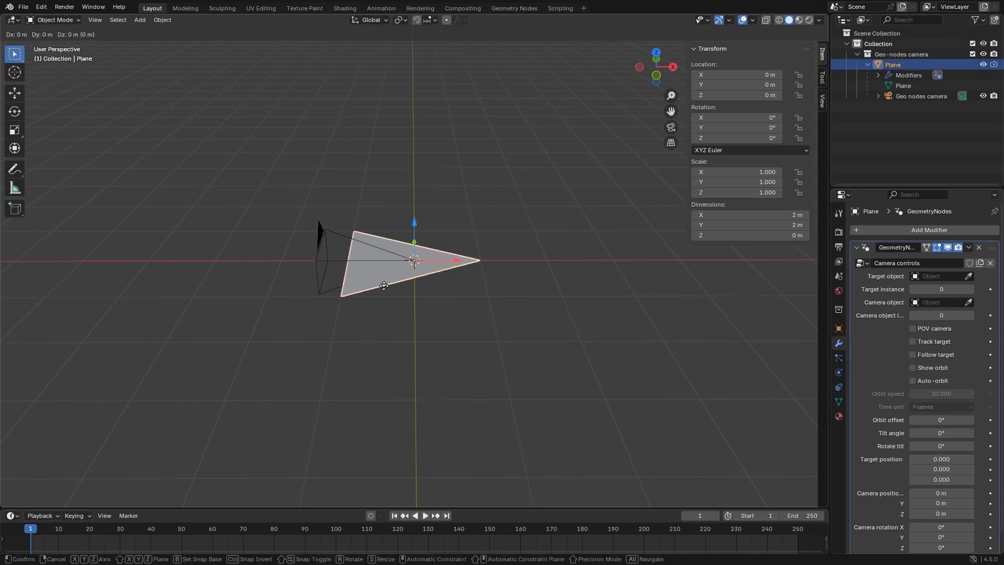
{"action": "right_click", "coordinate": [363, 243]}
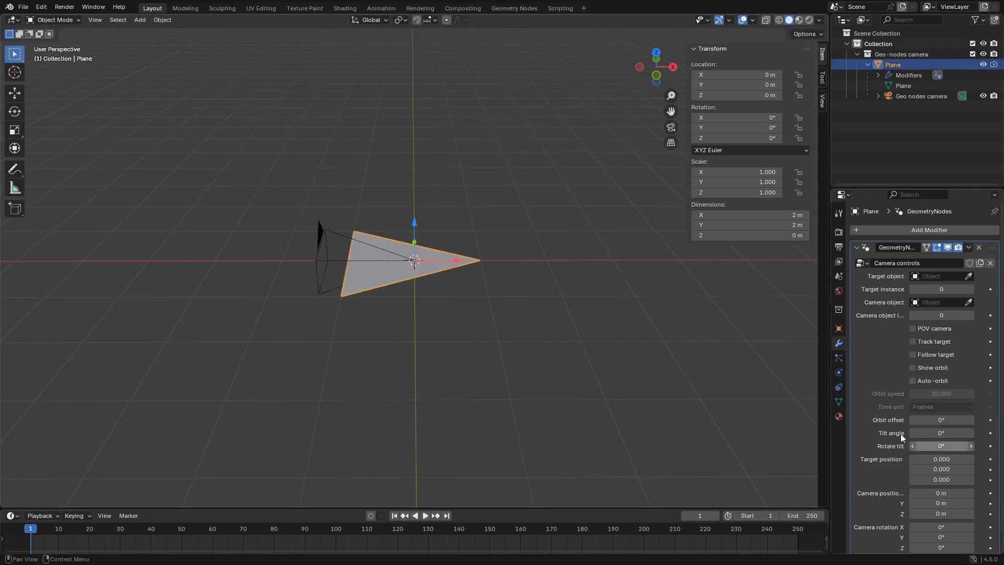
Shift the modifier's target position to about 2.22 on X and adjust the camera position along X
{"action": "scroll", "coordinate": [941, 450], "scroll_direction": "down", "scroll_amount": 1}
{"action": "left_click_drag", "start_coordinate": [941, 443], "coordinate": [967, 444]}
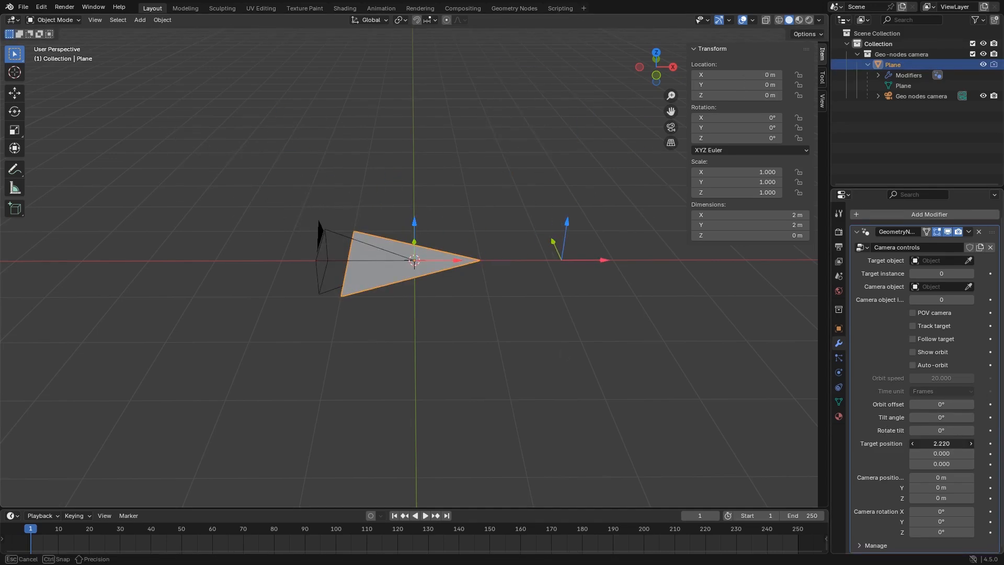
{"action": "mouse_move", "coordinate": [941, 477]}
{"action": "left_mouse_down"}
{"action": "mouse_move", "coordinate": [967, 477]}
{"action": "mouse_move", "coordinate": [920, 477]}
{"action": "mouse_move", "coordinate": [957, 477]}
{"action": "left_mouse_up"}
{"action": "left_click_drag", "start_coordinate": [957, 477], "coordinate": [956, 478]}
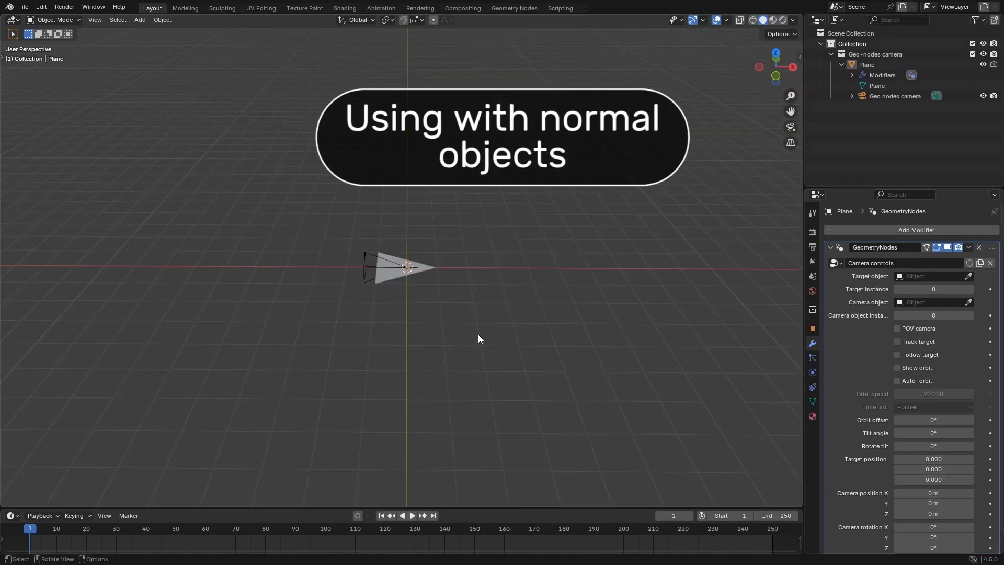
Add a 2 m cube and move it away from the camera rig on the negative X side, raised above the grid
{"action": "key", "text": "shift+a"}
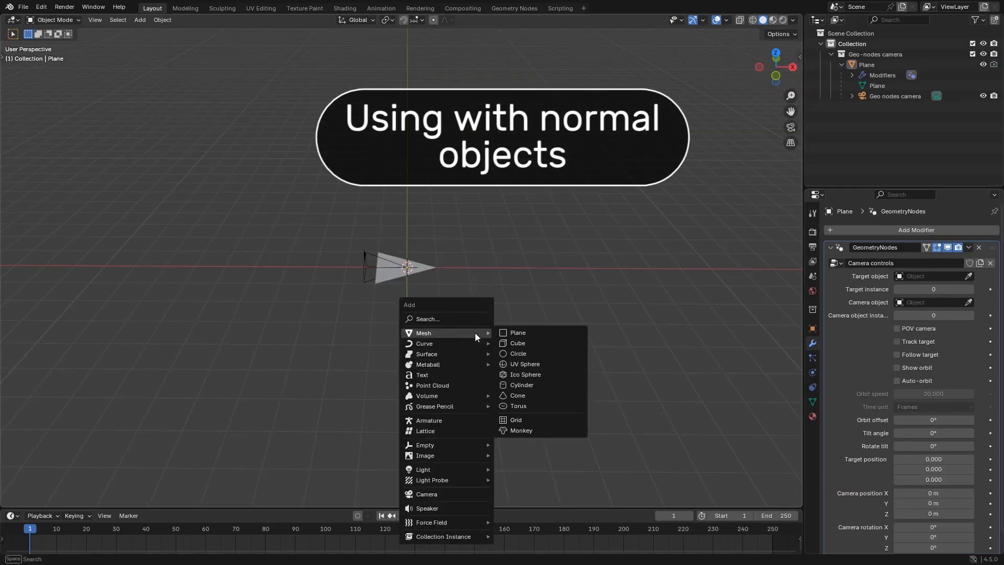
{"action": "left_click", "coordinate": [532, 342]}
{"action": "key", "text": "g"}
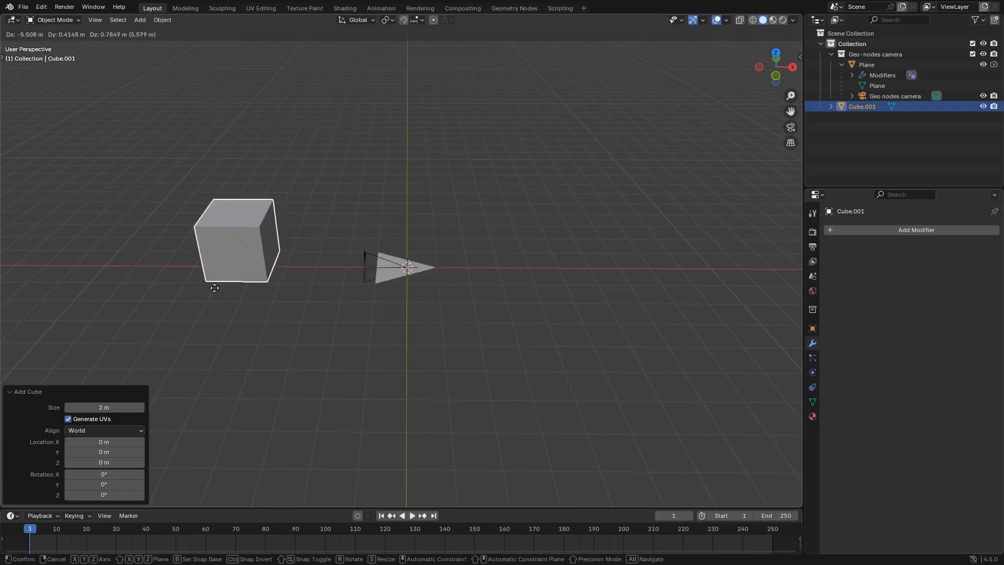
{"action": "left_click", "coordinate": [93, 278]}
{"action": "scroll", "coordinate": [141, 289], "scroll_direction": "down", "scroll_amount": 2}
{"action": "middle_click_drag", "start_coordinate": [200, 245], "coordinate": [206, 202]}
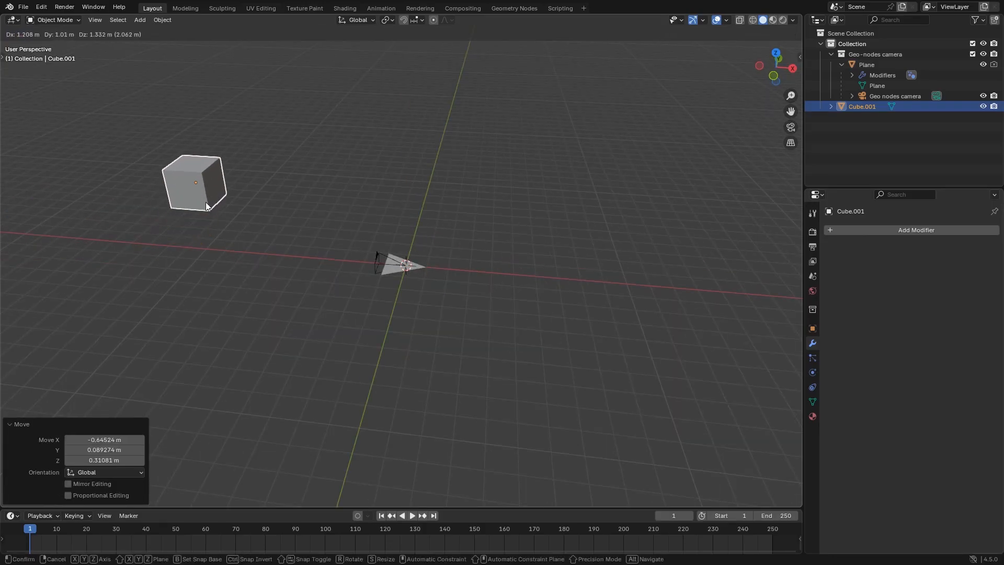
{"action": "scroll", "coordinate": [419, 271], "scroll_direction": "up", "scroll_amount": 1}
Set the new cube as the Plane's target object and enable Track target
{"action": "left_click", "coordinate": [419, 271]}
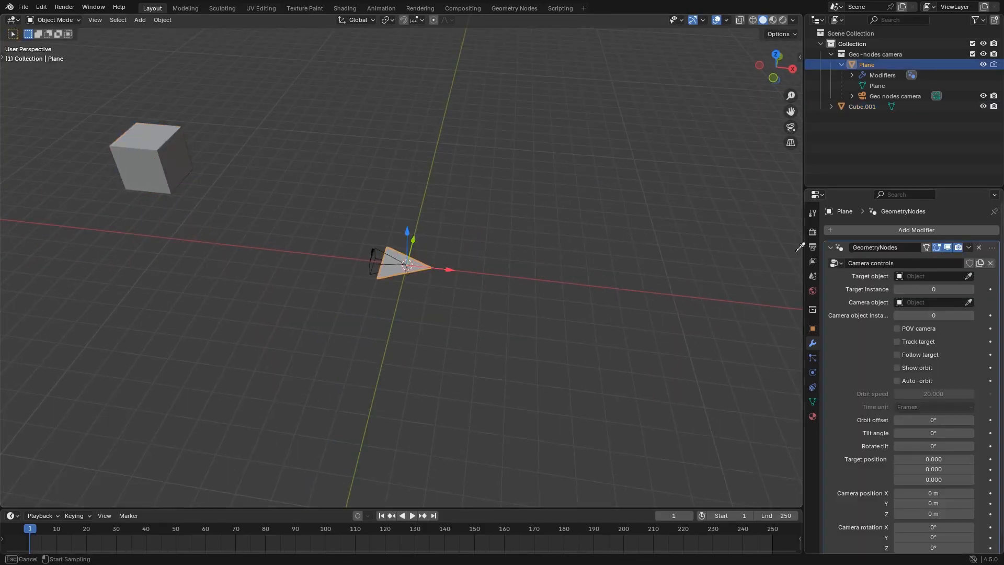
{"action": "left_click", "coordinate": [173, 154]}
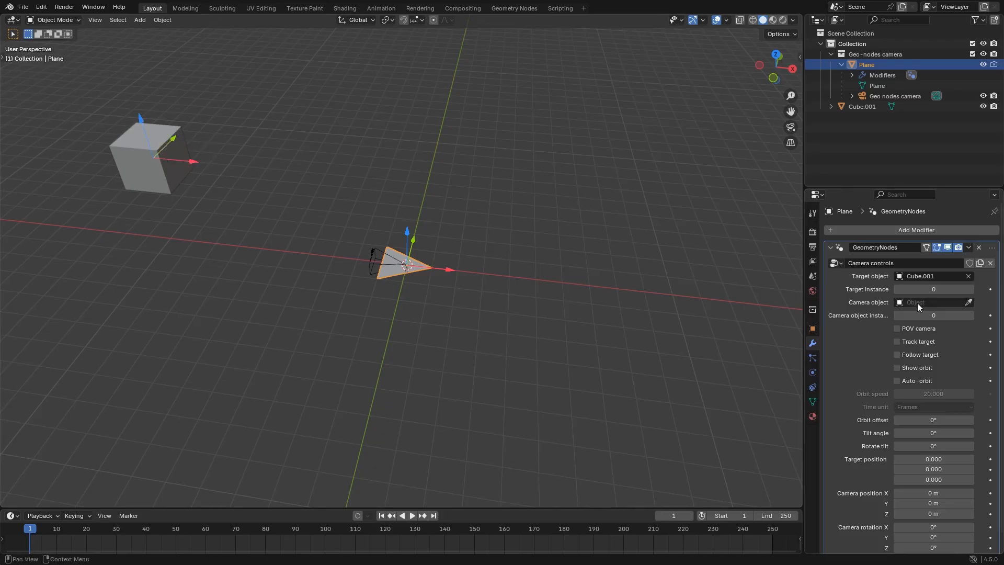
{"action": "left_click", "coordinate": [911, 342]}
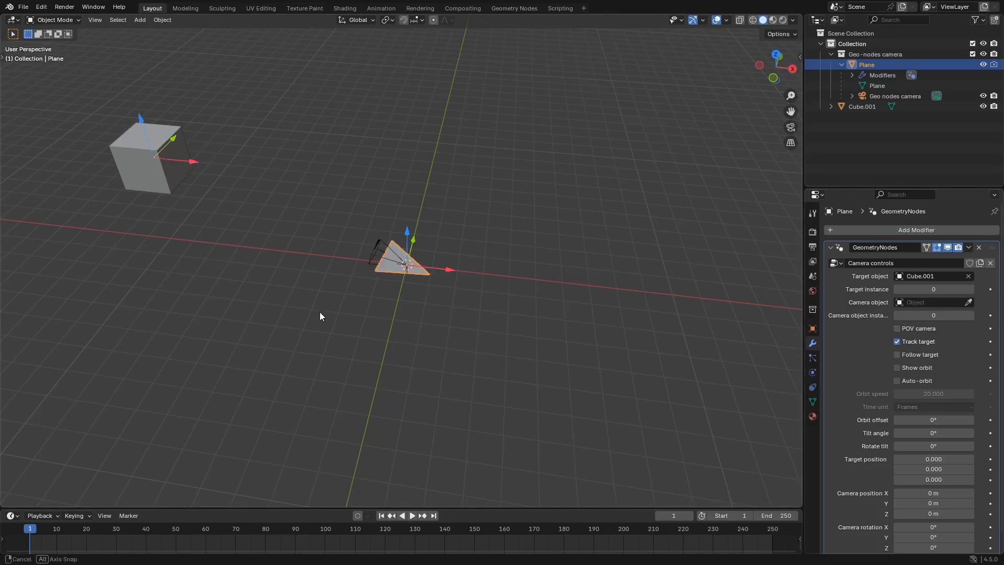
{"action": "middle_click_drag", "start_coordinate": [320, 316], "coordinate": [379, 321]}
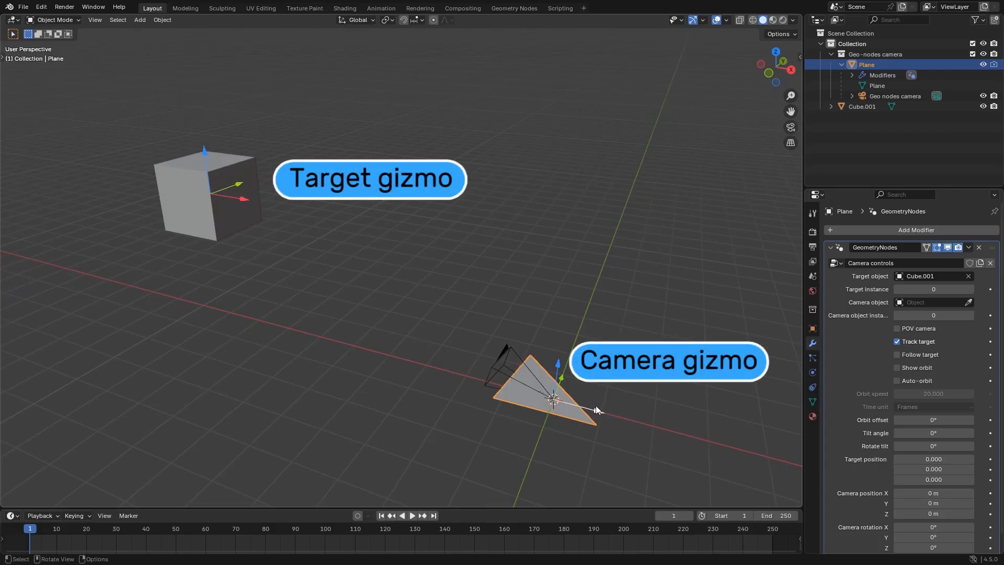
Split the viewport vertically into two and show the camera view in the second one
{"action": "right_click", "coordinate": [801, 174]}
{"action": "left_click", "coordinate": [757, 154]}
{"action": "left_click", "coordinate": [474, 183]}
{"action": "key", "text": "KP_0"}
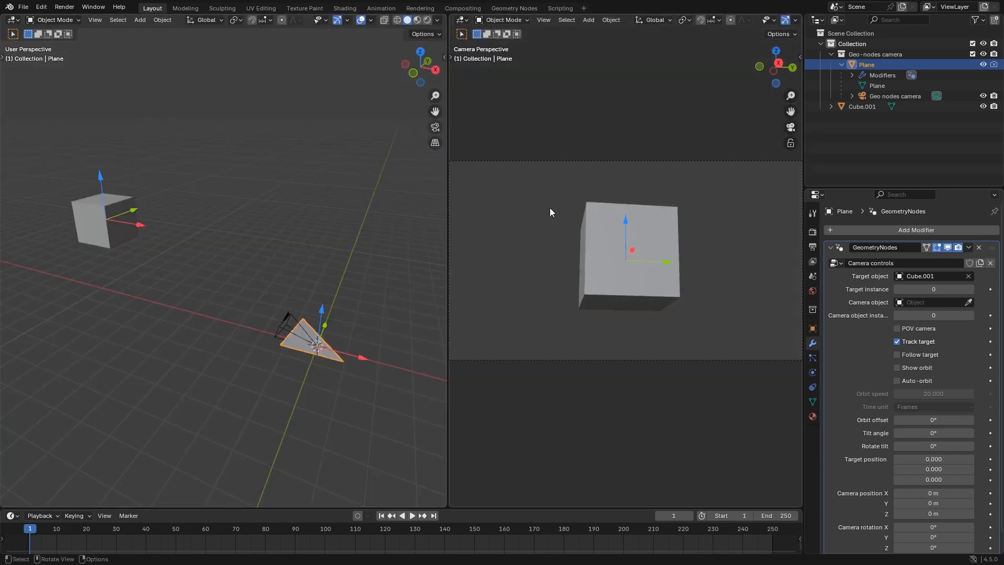
{"action": "scroll", "coordinate": [253, 251], "scroll_direction": "up", "scroll_amount": 2}
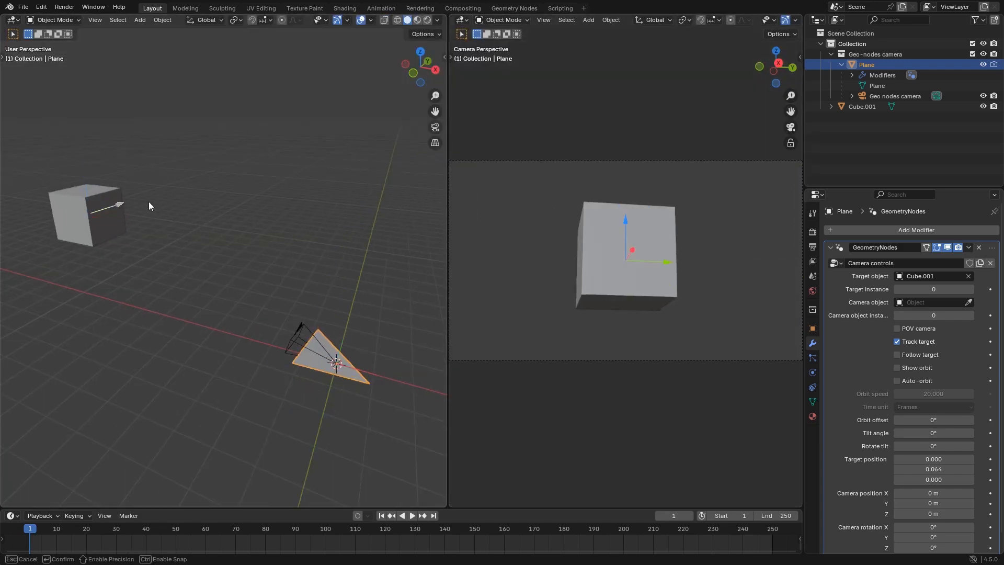
Try offsetting the target position to about 0.618 on Y and 0.484 on Z, and reset it to 0 on all axes
{"action": "mouse_move", "coordinate": [149, 203]}
{"action": "left_mouse_down"}
{"action": "mouse_move", "coordinate": [248, 184]}
{"action": "mouse_move", "coordinate": [176, 203]}
{"action": "mouse_move", "coordinate": [114, 183]}
{"action": "mouse_move", "coordinate": [101, 134]}
{"action": "mouse_move", "coordinate": [146, 168]}
{"action": "mouse_move", "coordinate": [172, 159]}
{"action": "mouse_move", "coordinate": [80, 165]}
{"action": "mouse_move", "coordinate": [130, 201]}
{"action": "left_mouse_up"}
{"action": "scroll", "coordinate": [965, 453], "scroll_direction": "down", "scroll_amount": 2}
{"action": "left_click_drag", "start_coordinate": [917, 444], "coordinate": [915, 463]}
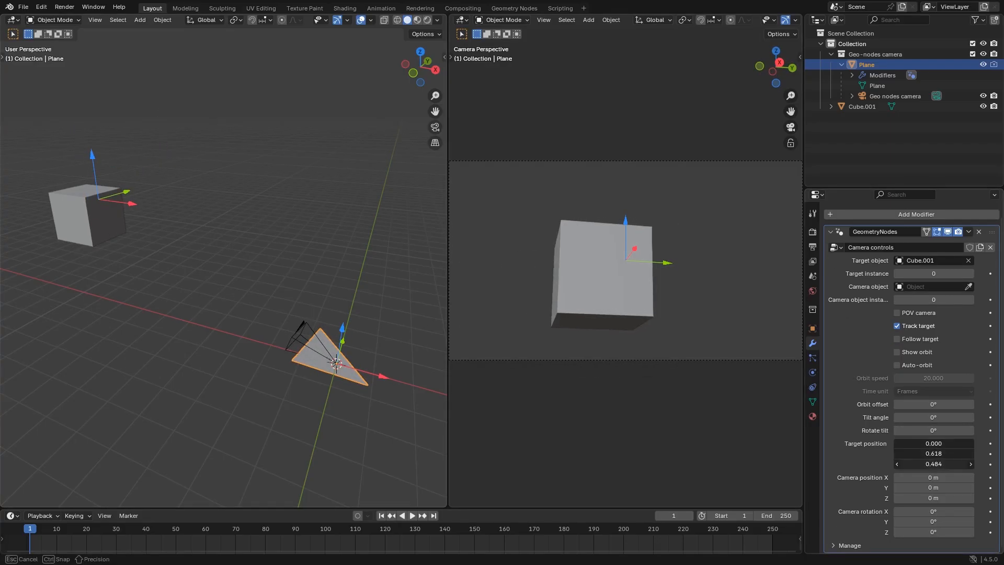
{"action": "type", "text": "0"}
{"action": "key", "text": "Return"}
Shift the camera gizmo to about -2.29 m on Y and 1.01 m on Z, and deselect the Plane
{"action": "middle_click_drag", "start_coordinate": [370, 361], "coordinate": [339, 352]}
{"action": "left_click_drag", "start_coordinate": [346, 365], "coordinate": [314, 387]}
{"action": "left_click_drag", "start_coordinate": [287, 396], "coordinate": [312, 361]}
{"action": "mouse_move", "coordinate": [334, 403]}
{"action": "middle_mouse_down"}
{"action": "mouse_move", "coordinate": [359, 404]}
{"action": "mouse_move", "coordinate": [351, 397]}
{"action": "middle_mouse_up"}
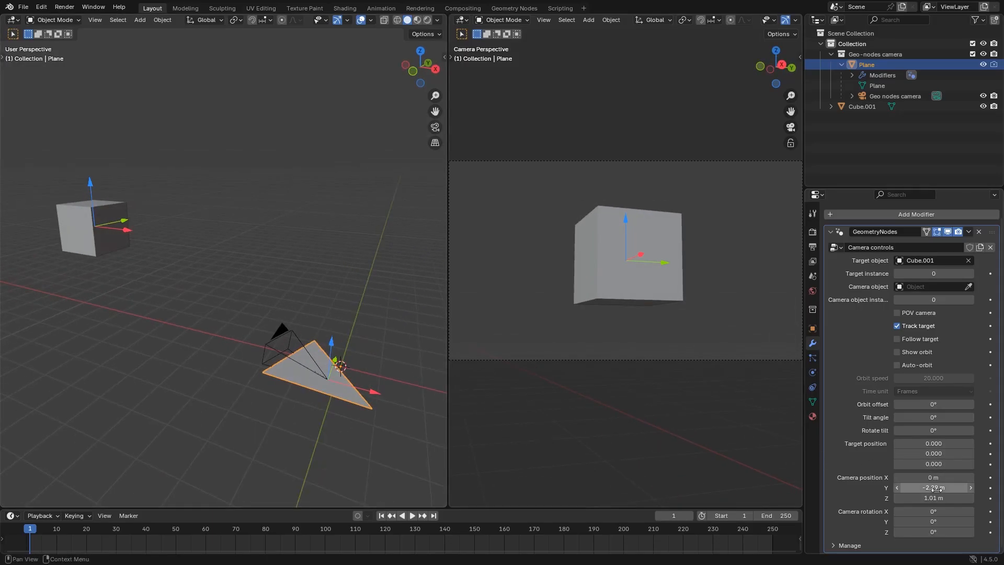
{"action": "left_click", "coordinate": [378, 422]}
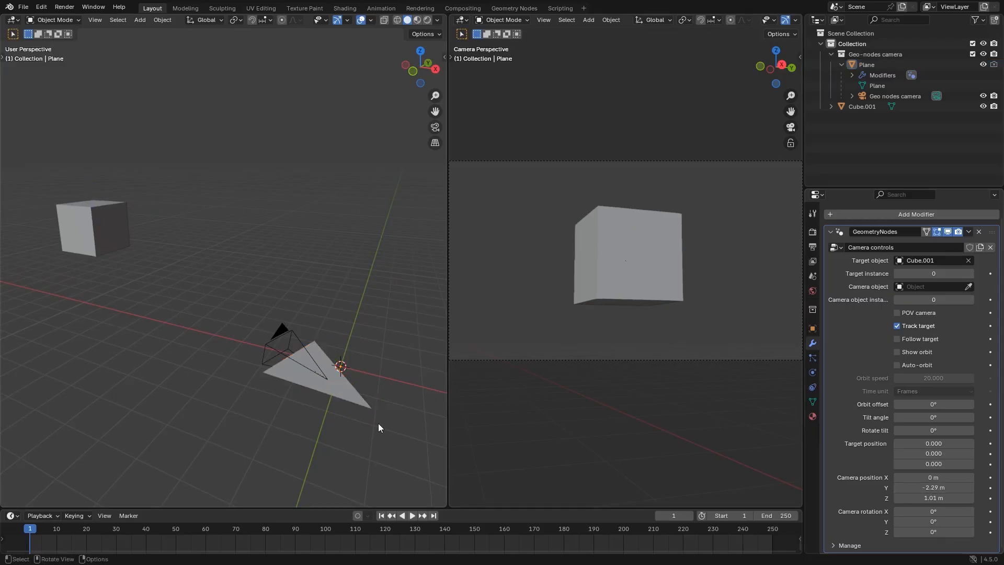
Move the target cube around to test the tracking, and place it lower near the X axis
{"action": "left_click", "coordinate": [105, 230]}
{"action": "key", "text": "g"}
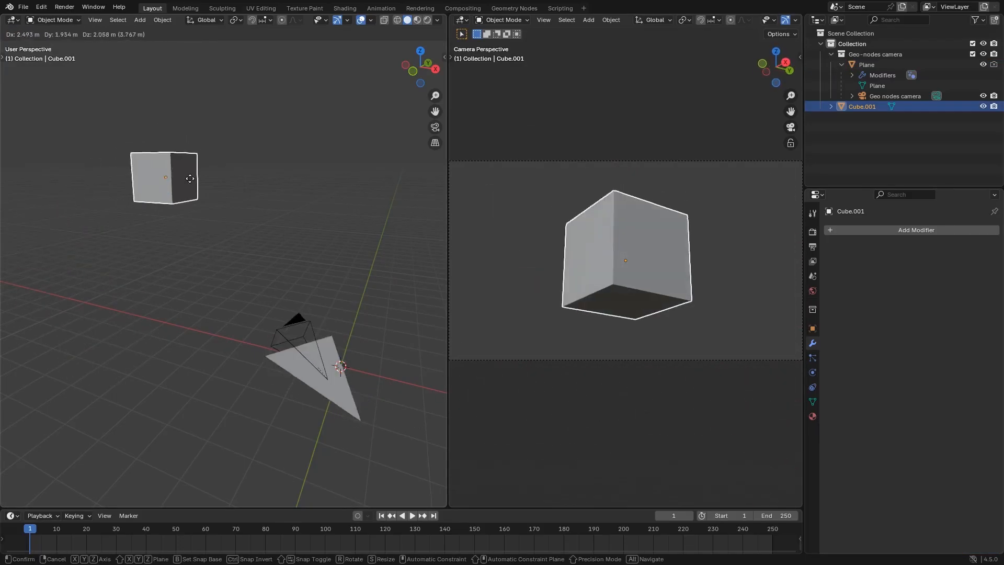
{"action": "left_click", "coordinate": [94, 285]}
Move the Plane above the origin and shift its camera gizmo to about -3.39 m on Y and 0.544 m on Z
{"action": "left_click", "coordinate": [314, 373]}
{"action": "key", "text": "g"}
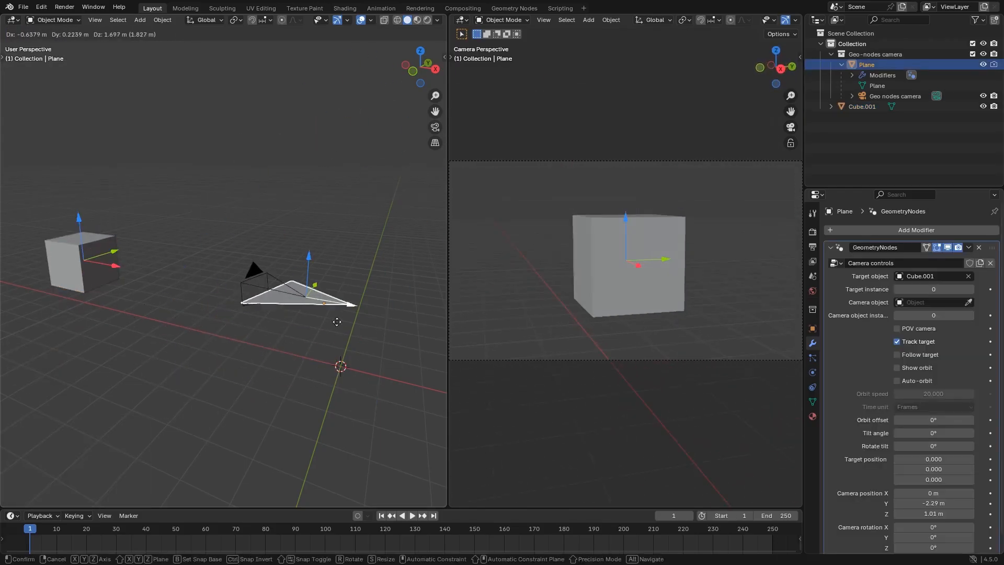
{"action": "left_click", "coordinate": [322, 274]}
{"action": "left_click_drag", "start_coordinate": [311, 259], "coordinate": [328, 247]}
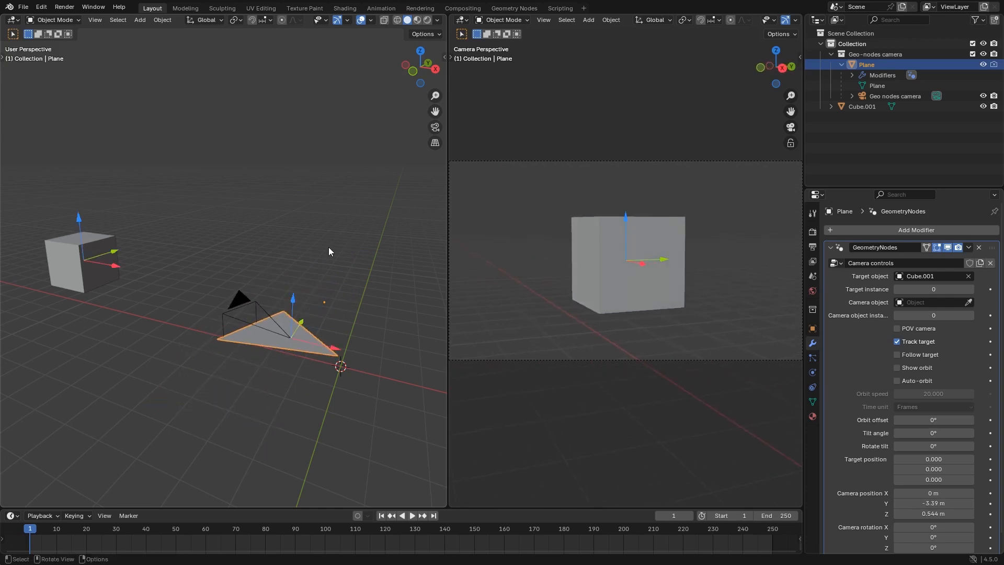
{"action": "left_click", "coordinate": [328, 242]}
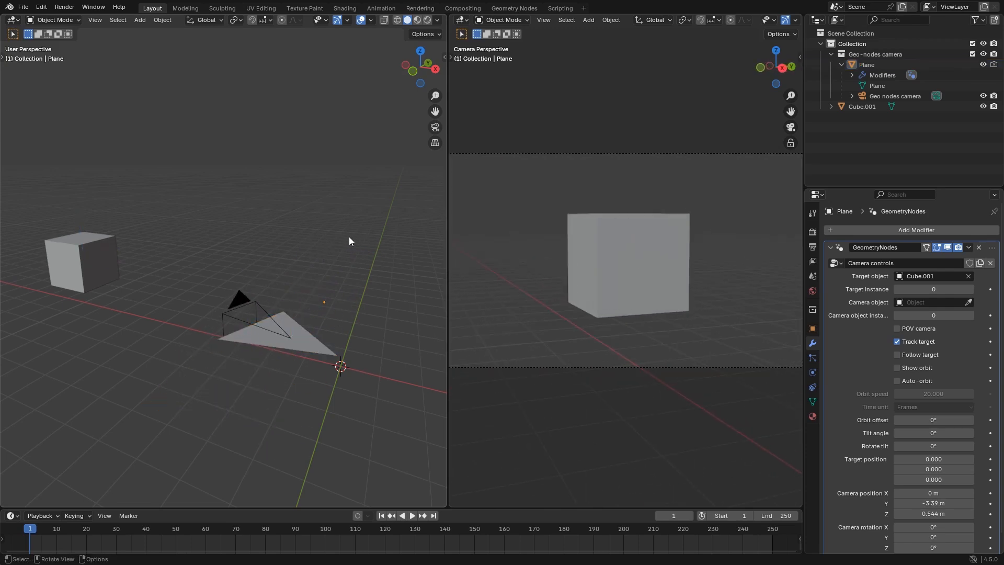
Add a UV sphere and move it up and away from the origin, on the side opposite the cube
{"action": "middle_click_drag", "start_coordinate": [320, 249], "coordinate": [252, 261]}
{"action": "key", "text": "shift+a"}
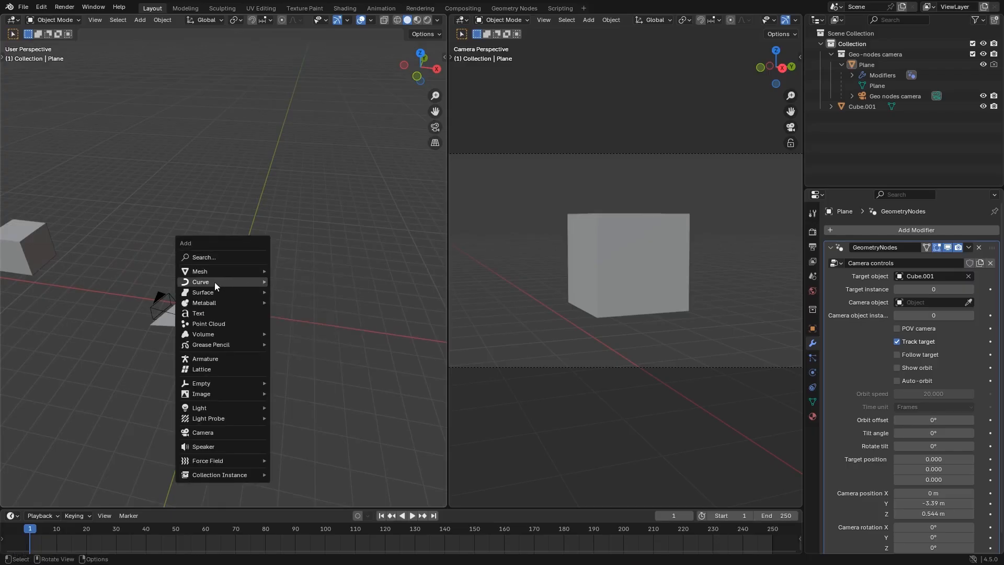
{"action": "mouse_move", "coordinate": [223, 271]}
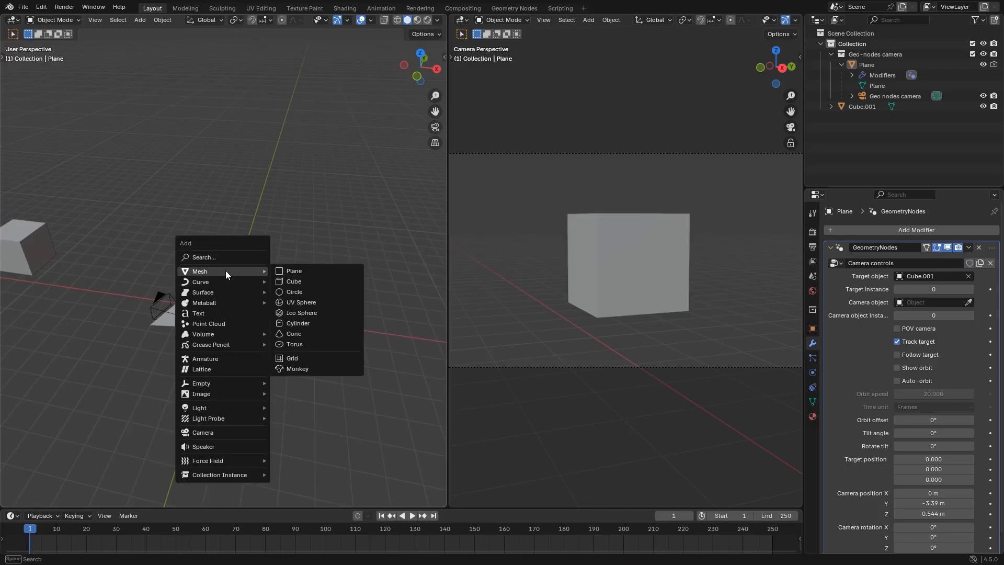
{"action": "left_click", "coordinate": [308, 302]}
{"action": "left_click", "coordinate": [310, 323]}
{"action": "left_click", "coordinate": [220, 325]}
{"action": "key", "text": "g"}
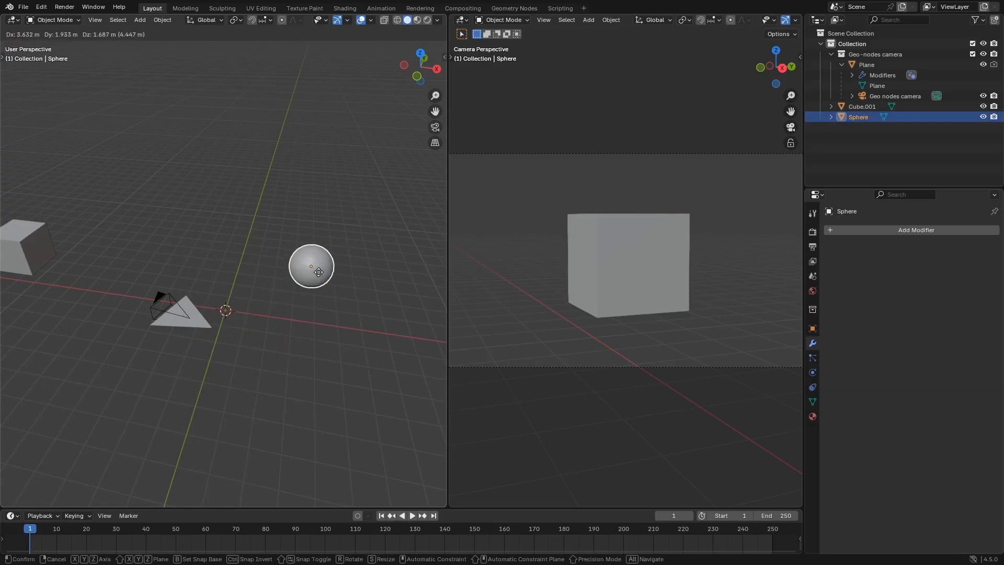
{"action": "left_click", "coordinate": [354, 224]}
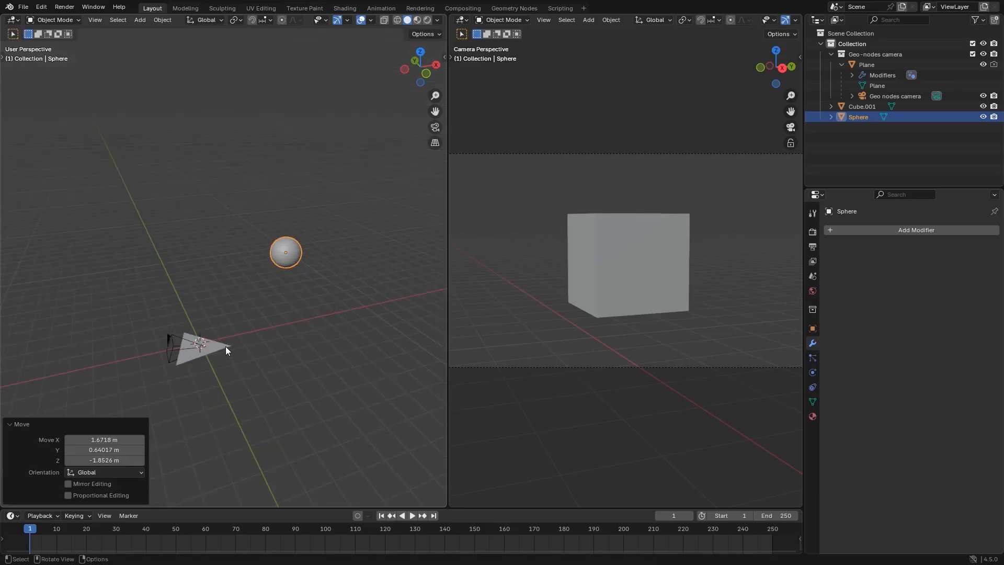
Set the sphere as the camera object in the Plane's Camera controls modifier
{"action": "left_click", "coordinate": [226, 350]}
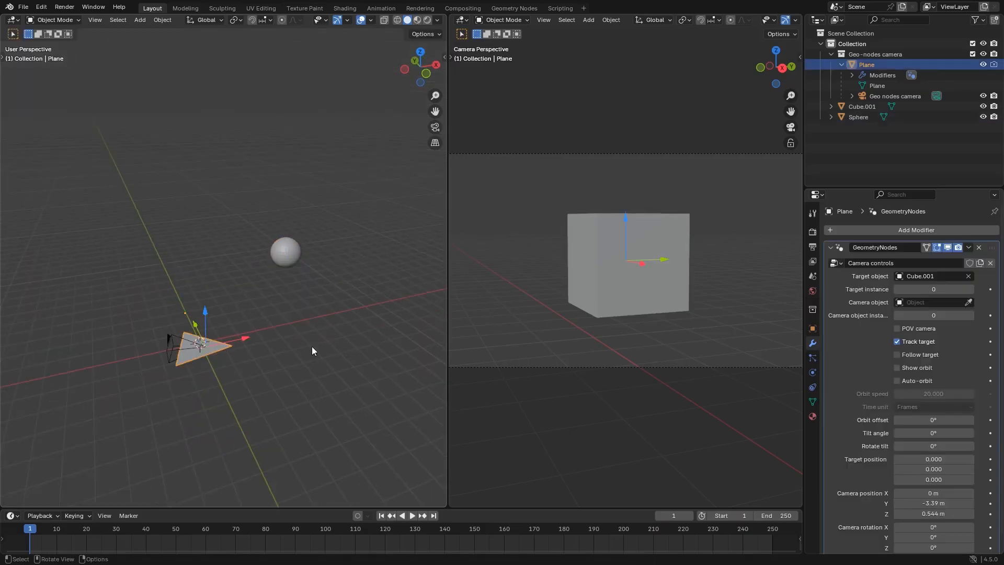
{"action": "left_click", "coordinate": [970, 303]}
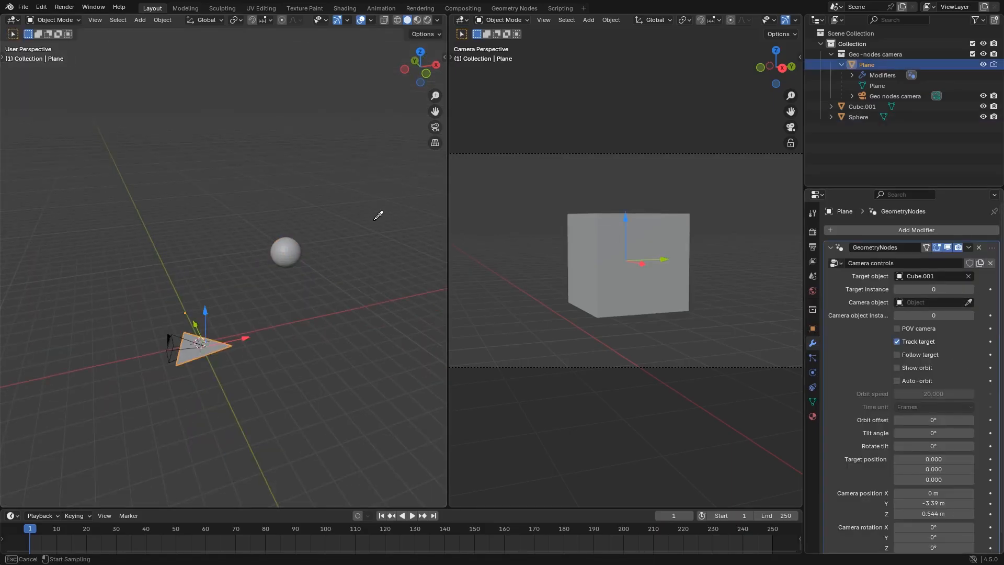
{"action": "left_click", "coordinate": [287, 245]}
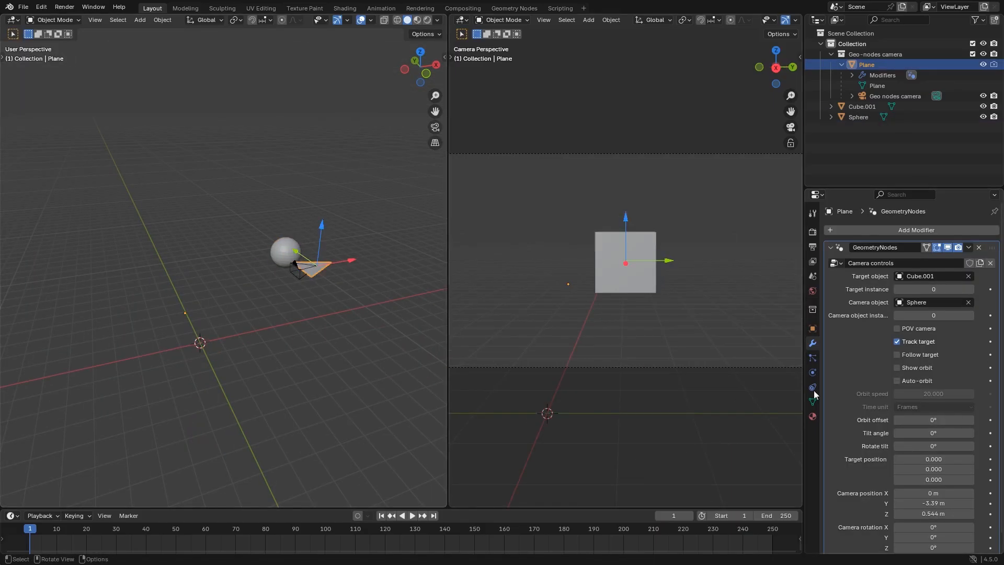
Reset the camera position to 0 m on X, Y and Z, and raise the camera gizmo just above the sphere
{"action": "scroll", "coordinate": [949, 469], "scroll_direction": "down", "scroll_amount": 1}
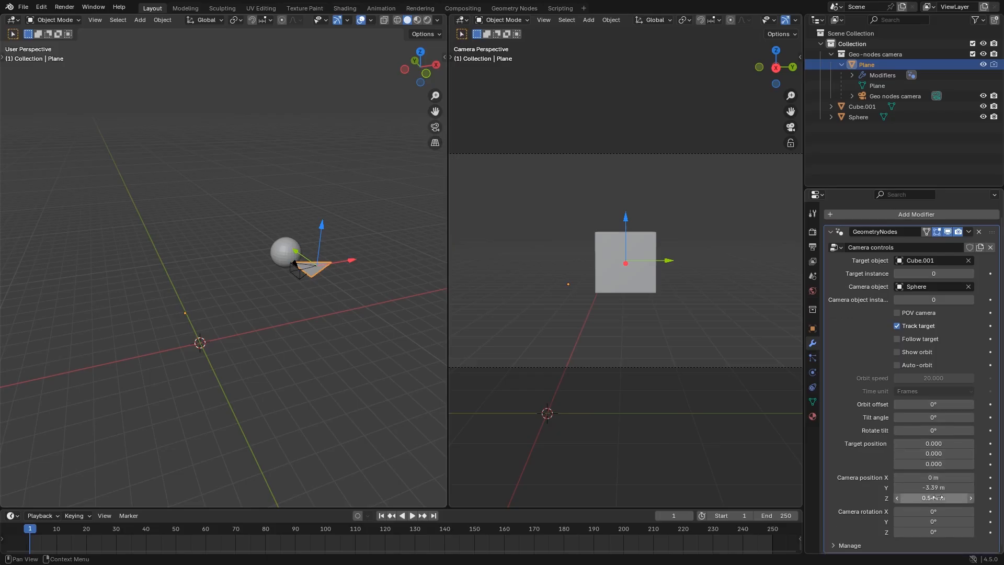
{"action": "left_click_drag", "start_coordinate": [938, 497], "coordinate": [938, 477]}
{"action": "type", "text": "0"}
{"action": "key", "text": "Return"}
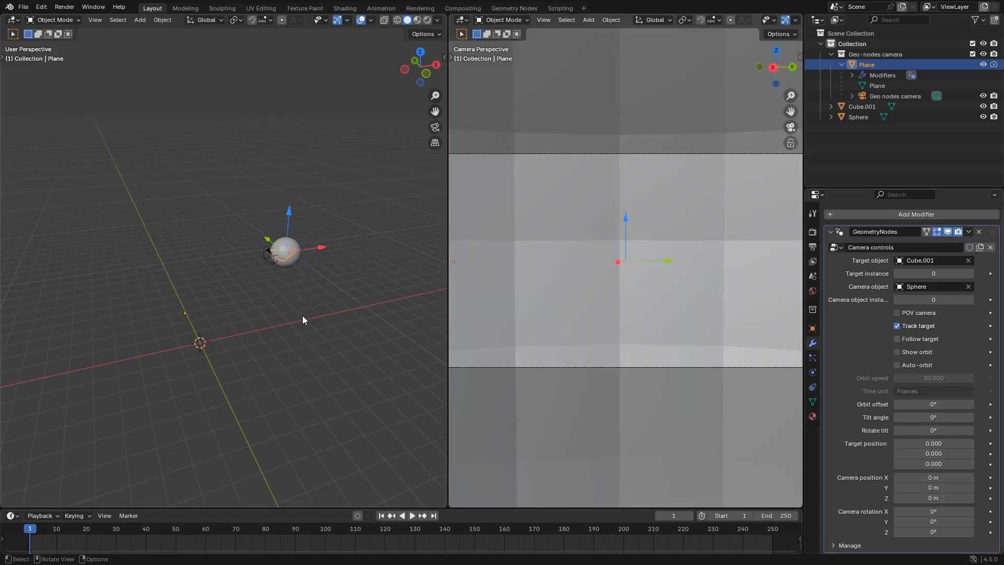
{"action": "middle_click_drag", "start_coordinate": [302, 315], "coordinate": [245, 314]}
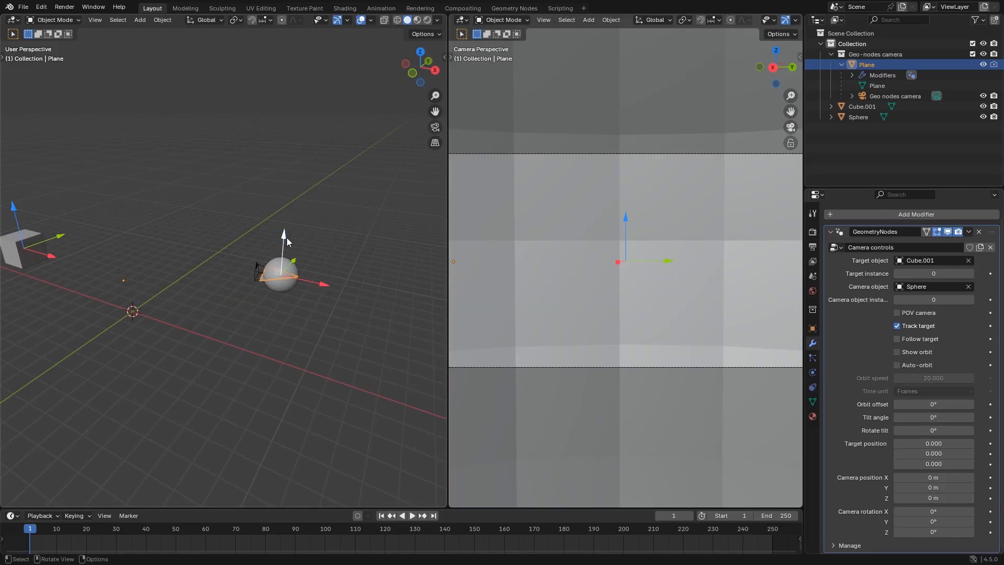
{"action": "left_click_drag", "start_coordinate": [284, 233], "coordinate": [287, 205]}
Move the sphere around to test the attached camera, and place it slightly away from its starting point
{"action": "left_click", "coordinate": [285, 282]}
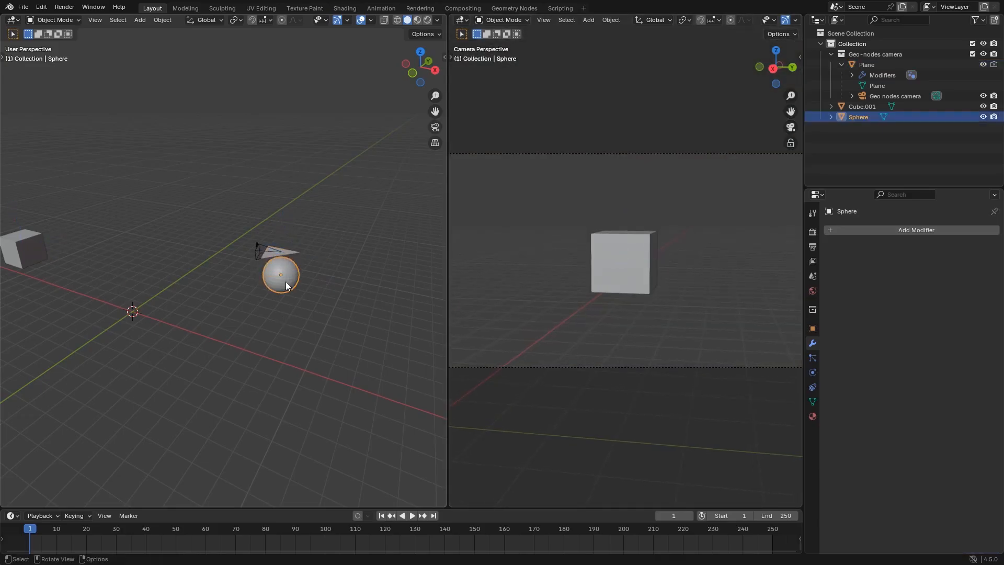
{"action": "key", "text": "g"}
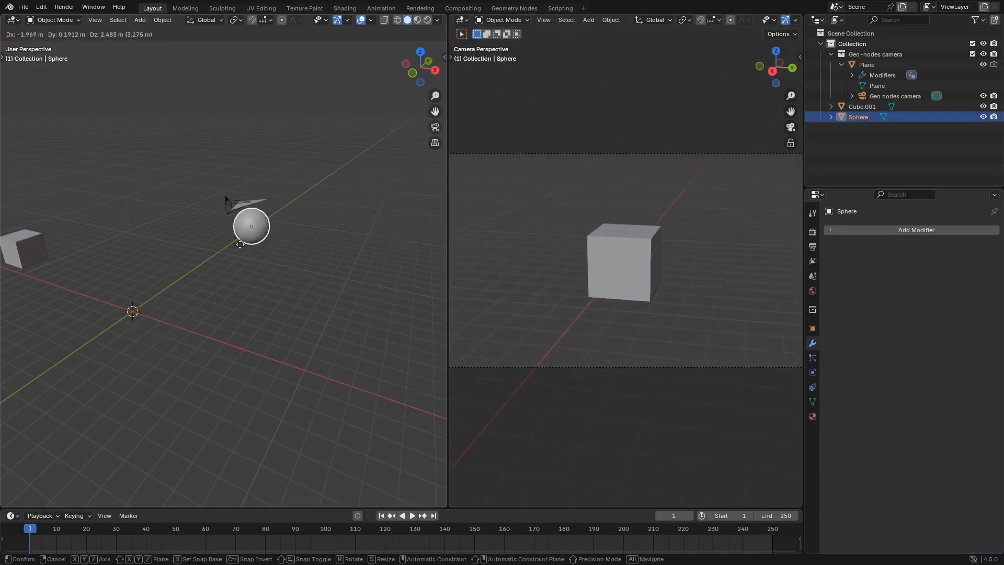
{"action": "left_click", "coordinate": [299, 271]}
{"action": "middle_click_drag", "start_coordinate": [310, 316], "coordinate": [276, 342]}
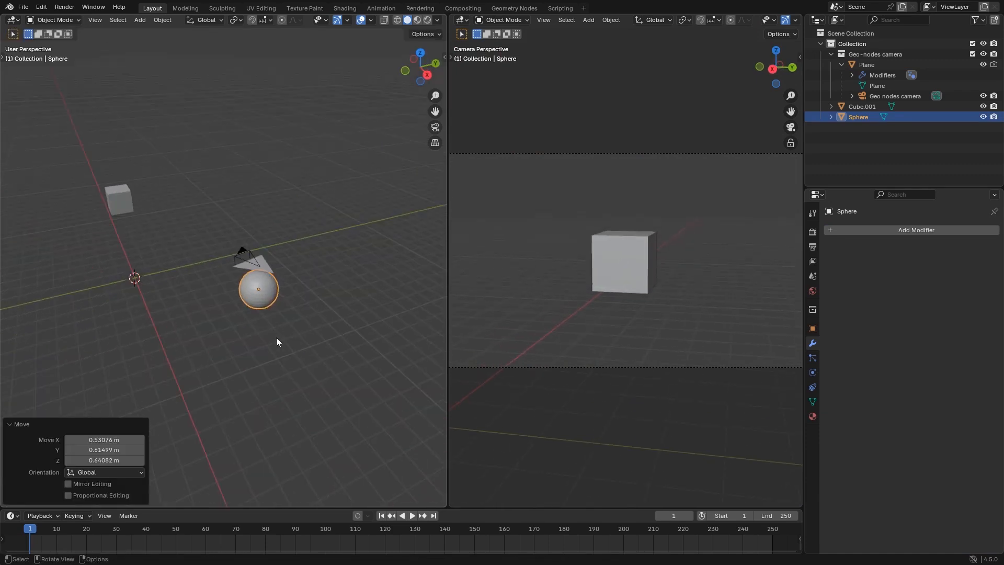
Animate the sphere with a keyframe at frame 11 and another at frame 71 on the other side of the X axis
{"action": "left_click", "coordinate": [59, 529]}
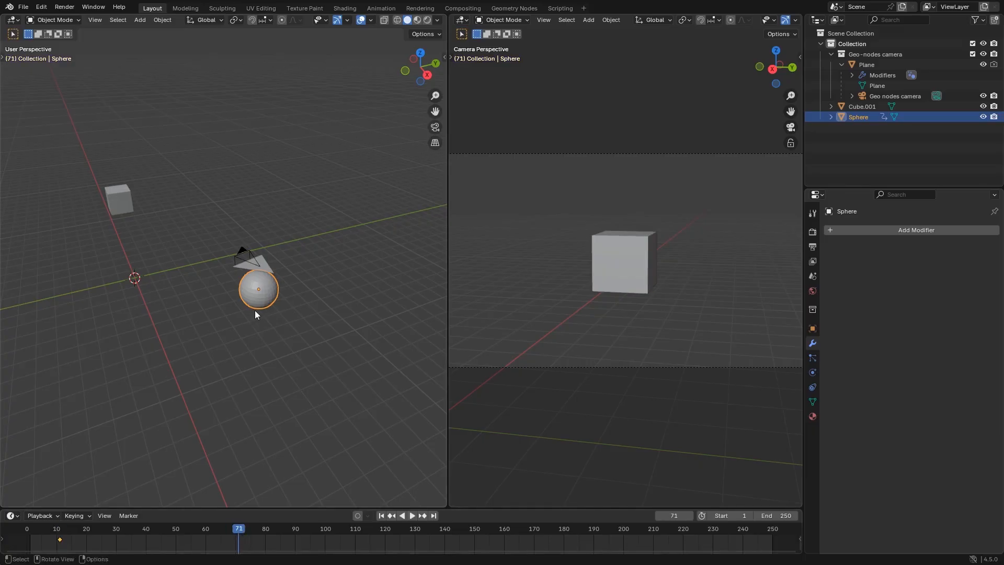
{"action": "key", "text": "g"}
{"action": "left_click", "coordinate": [91, 375]}
{"action": "key", "text": "i"}
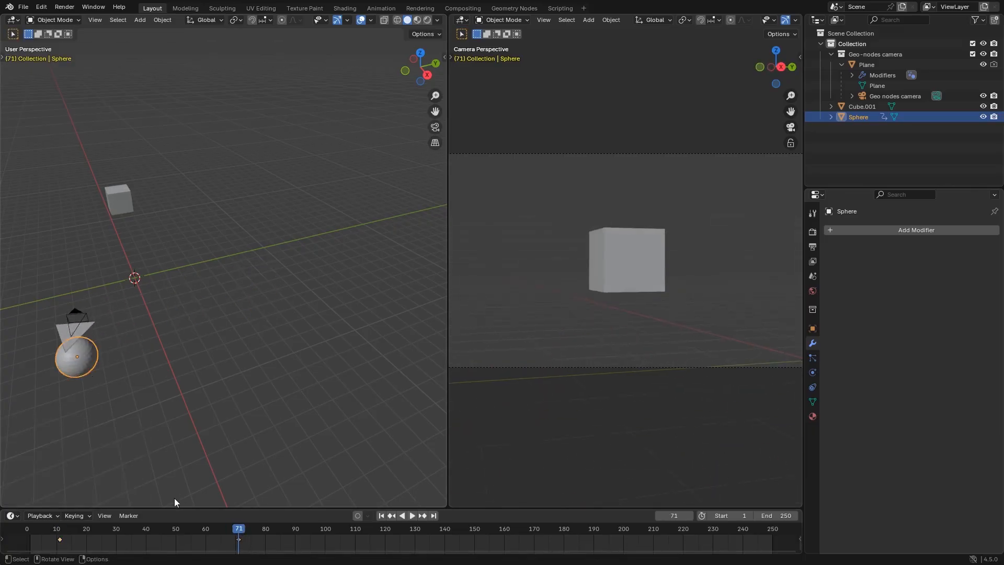
Play the sphere's animation from near the start of the timeline and watch the camera view
{"action": "left_click", "coordinate": [37, 526]}
{"action": "key", "text": "space"}
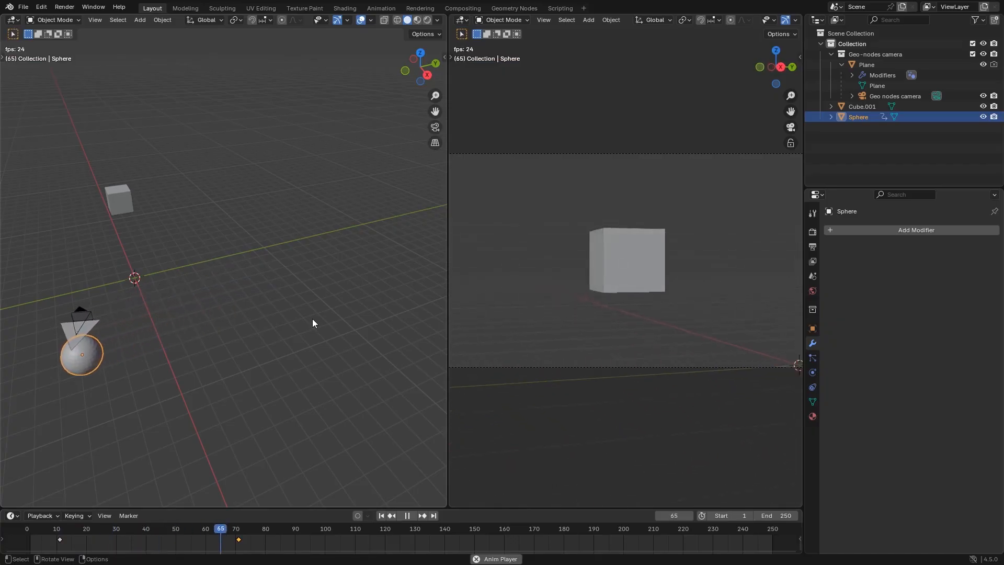
{"action": "left_click", "coordinate": [41, 529]}
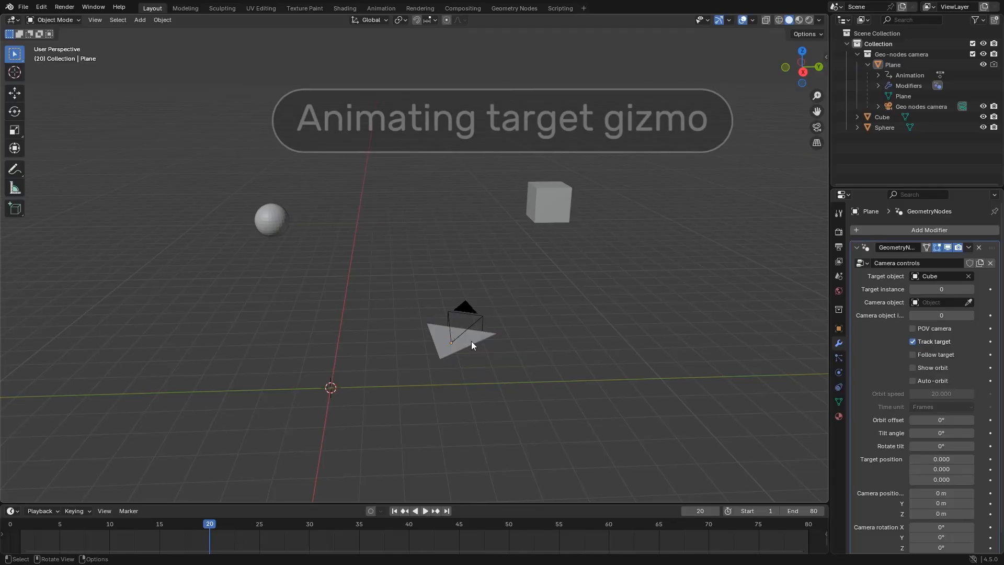
Animate the camera rig's target gizmo by keyframing the target position at frame 20, then moving the gizmo onto the sphere at frame 63
{"action": "left_click", "coordinate": [472, 341]}
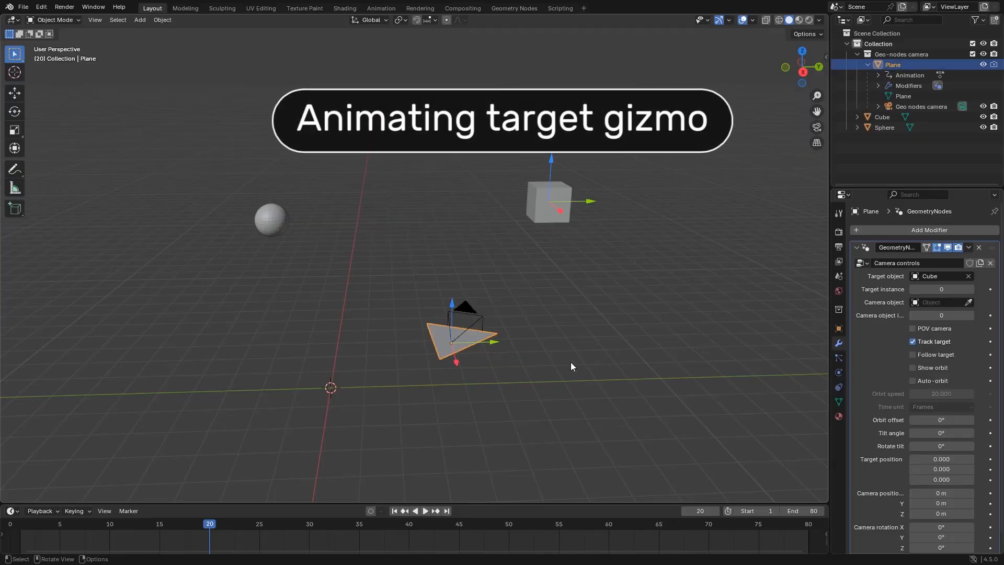
{"action": "key", "text": "i"}
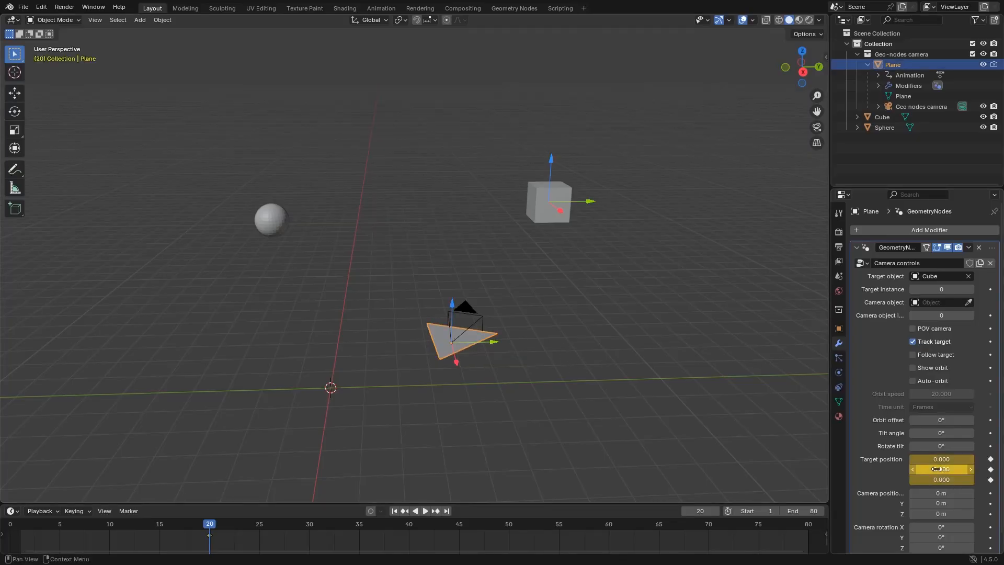
{"action": "left_click_drag", "start_coordinate": [288, 542], "coordinate": [491, 523]}
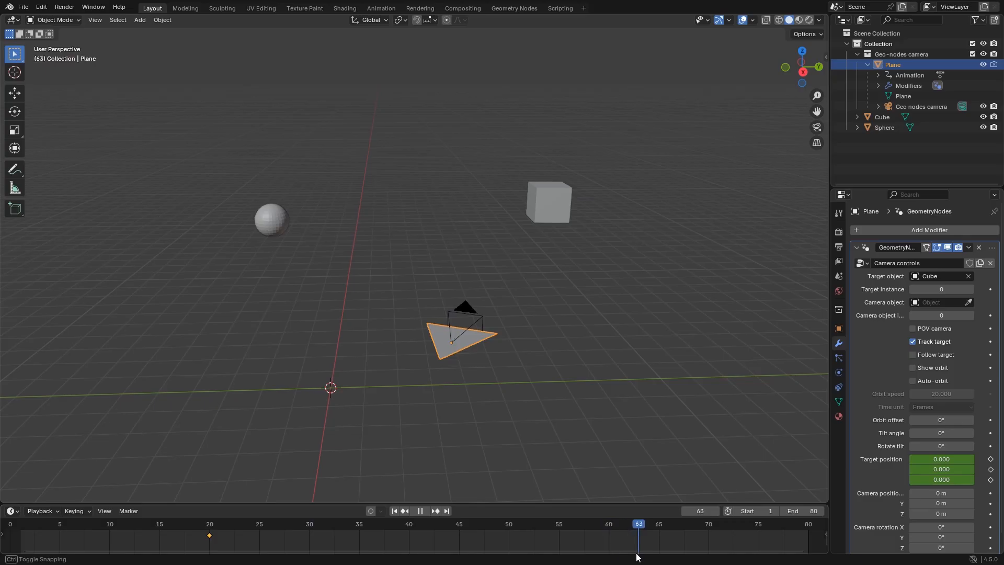
{"action": "left_click_drag", "start_coordinate": [612, 200], "coordinate": [287, 187]}
{"action": "key", "text": "KP_7"}
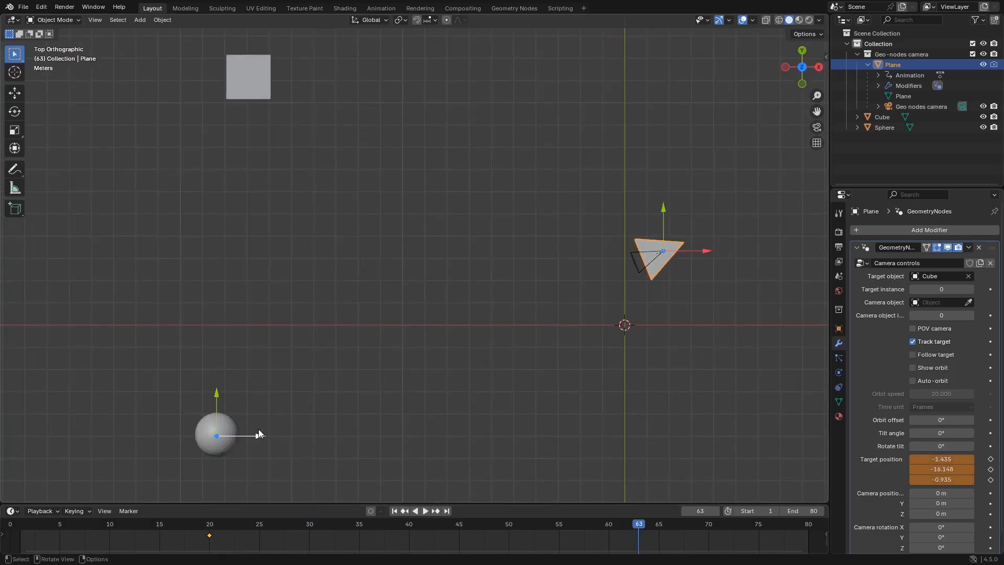
{"action": "middle_click_drag", "start_coordinate": [259, 428], "coordinate": [418, 256]}
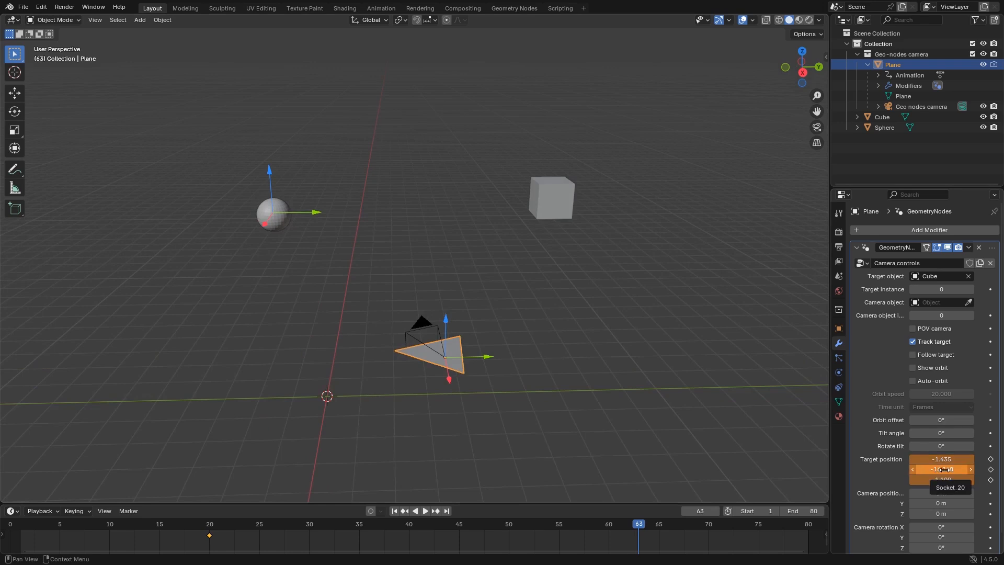
{"action": "key", "text": "space"}
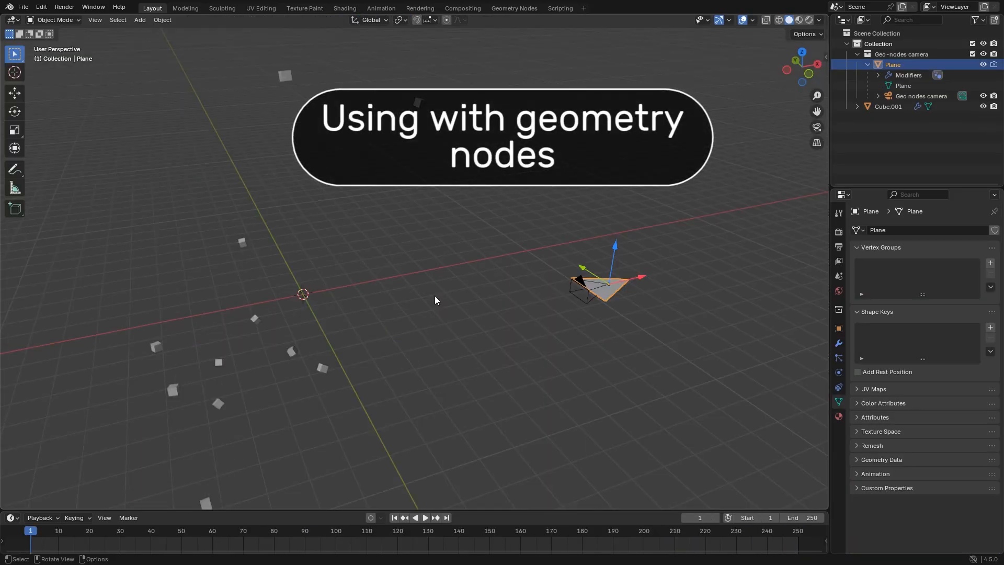
Select the scattered cubes object and play its animation
{"action": "left_click", "coordinate": [434, 296]}
{"action": "left_click", "coordinate": [322, 371]}
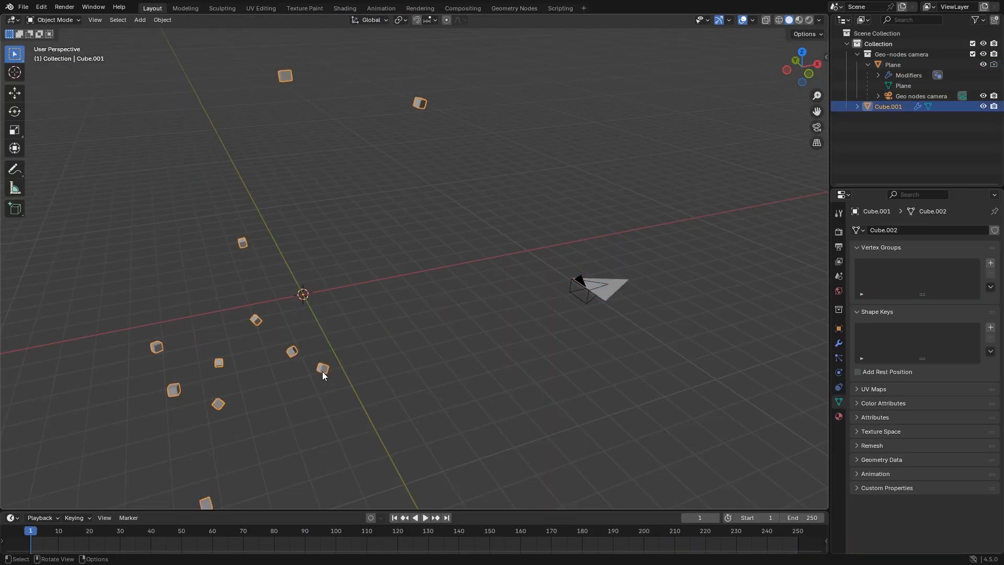
{"action": "key", "text": "space"}
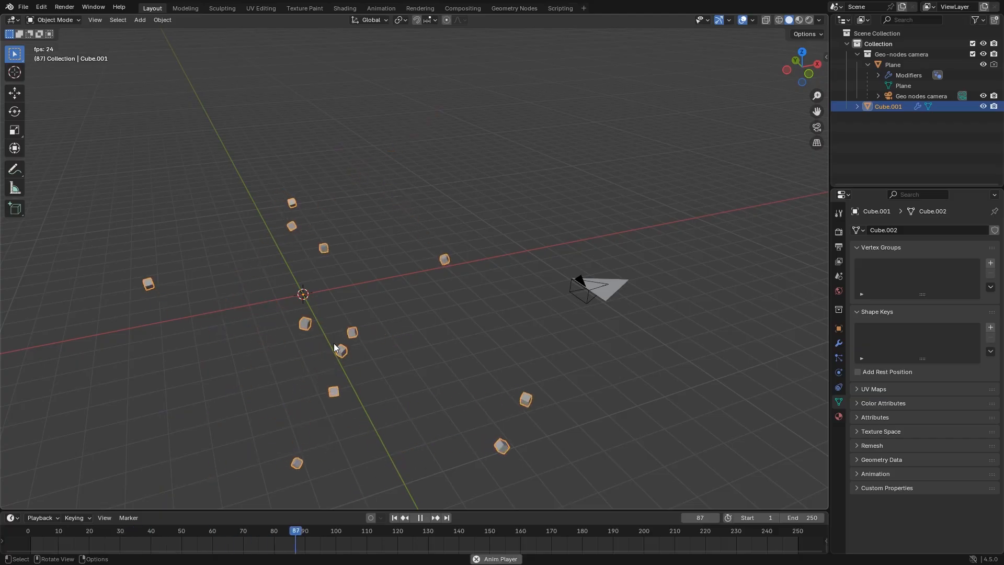
Stop the playback and examine the geometry node tree that generates the scattered cubes
{"action": "left_click", "coordinate": [513, 8]}
{"action": "key", "text": "space"}
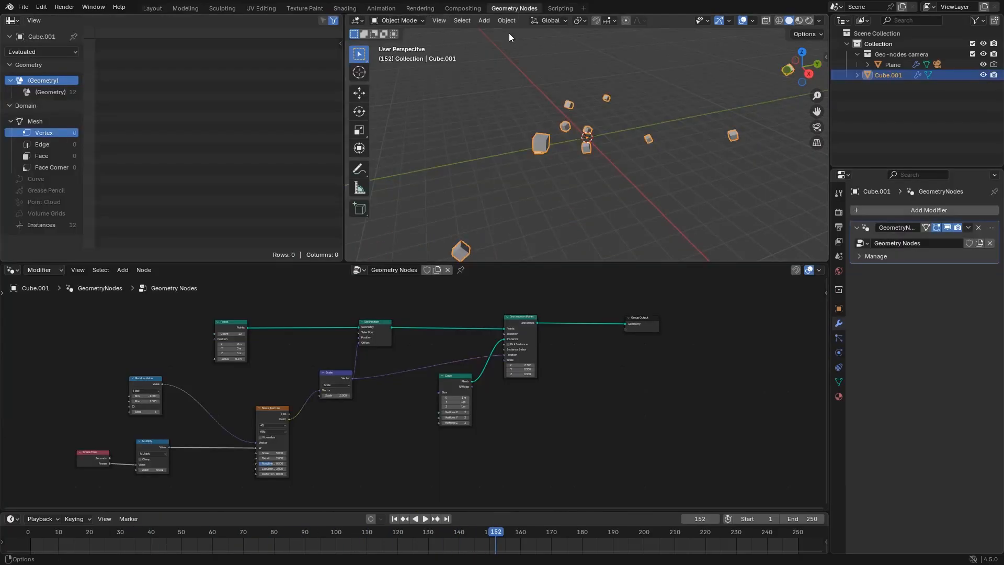
{"action": "middle_click_drag", "start_coordinate": [417, 370], "coordinate": [463, 372]}
{"action": "scroll", "coordinate": [456, 355], "scroll_direction": "up", "scroll_amount": 2}
{"action": "scroll", "coordinate": [456, 355], "scroll_direction": "down", "scroll_amount": 1}
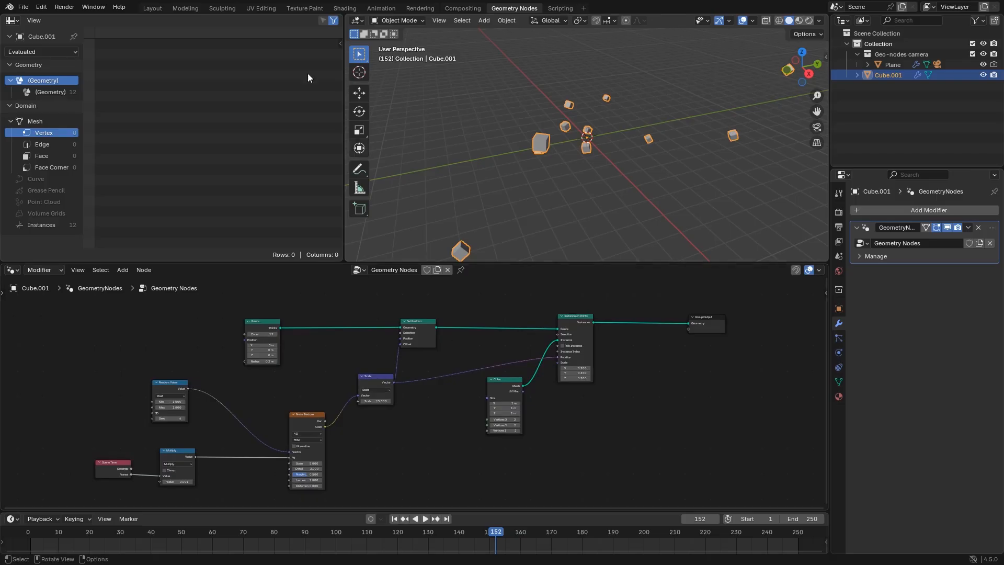
Return to the layout workspace, select the camera rig and enable Track target with Cube.001 as the target object
{"action": "left_click", "coordinate": [152, 8]}
{"action": "left_click", "coordinate": [575, 317]}
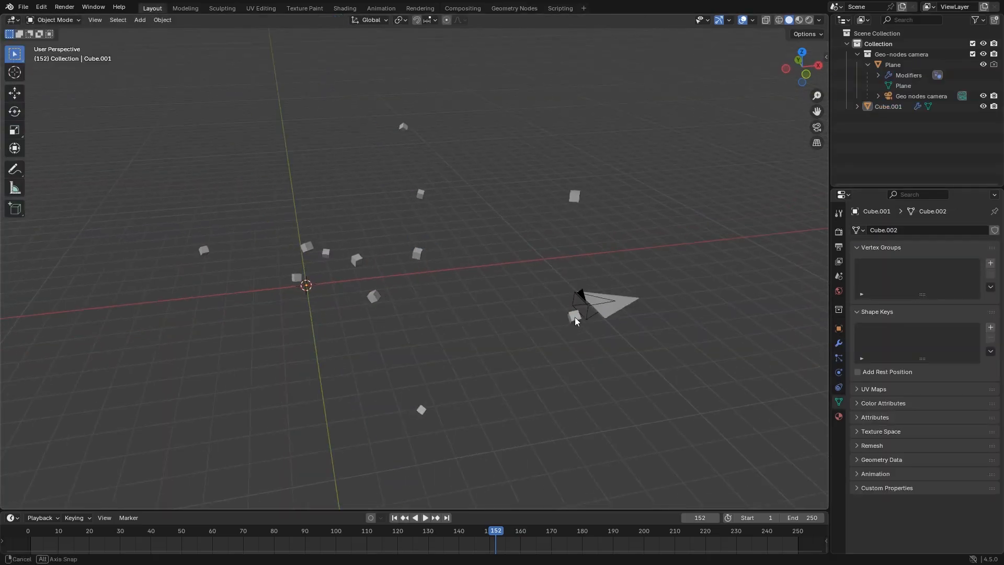
{"action": "left_click", "coordinate": [622, 311]}
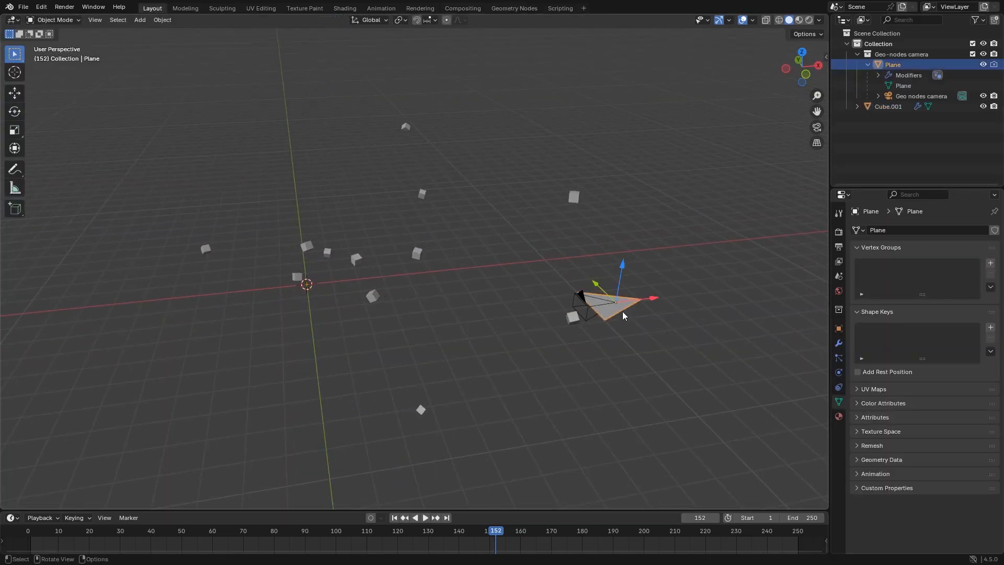
{"action": "left_click", "coordinate": [838, 345]}
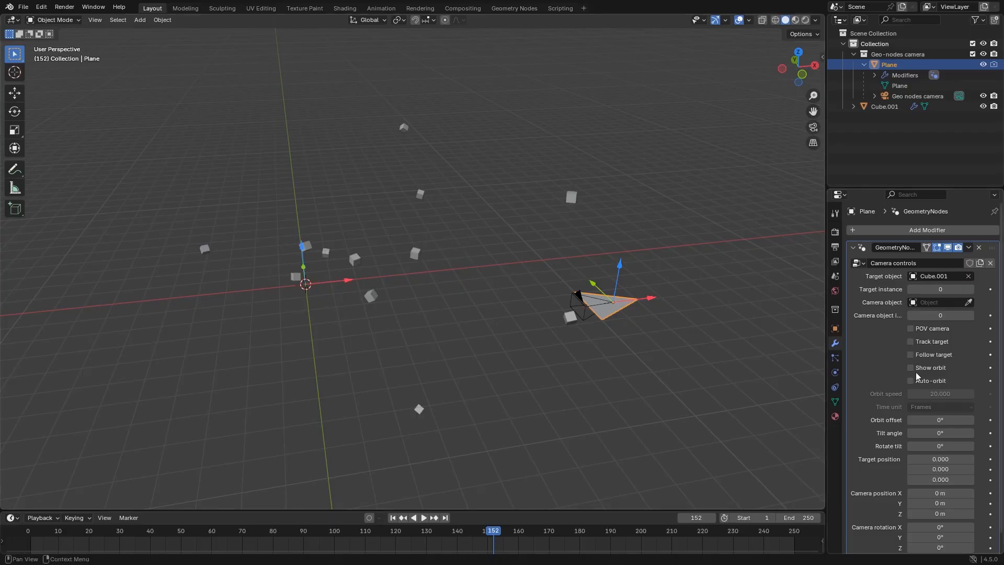
{"action": "middle_click_drag", "start_coordinate": [506, 295], "coordinate": [484, 288]}
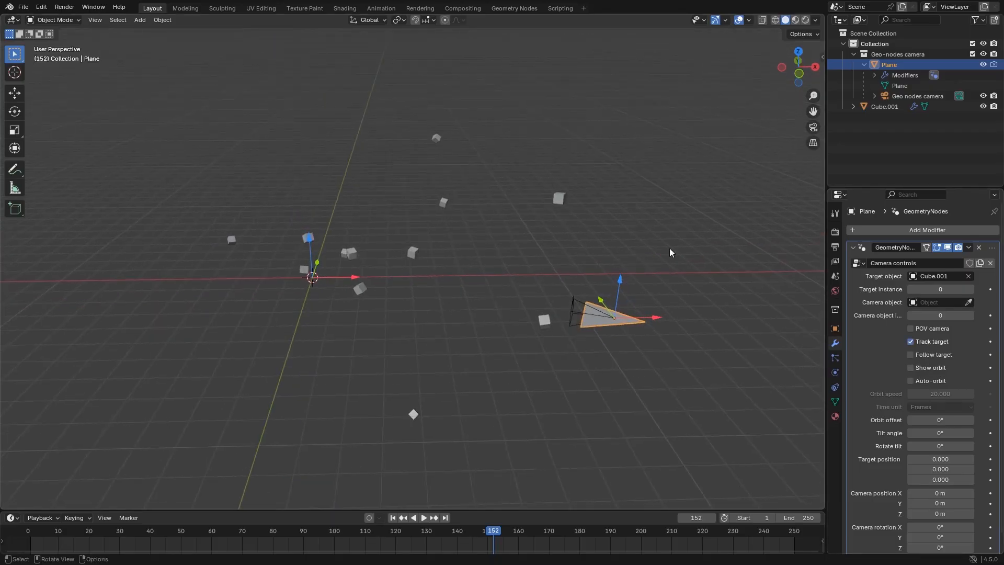
Hide the viewport toolbar, split the 3D viewport into two side by side, and show the camera view in one of them
{"action": "key", "text": "t"}
{"action": "right_click", "coordinate": [825, 173]}
{"action": "left_click", "coordinate": [824, 173]}
{"action": "left_click", "coordinate": [433, 193]}
{"action": "key", "text": "KP_0"}
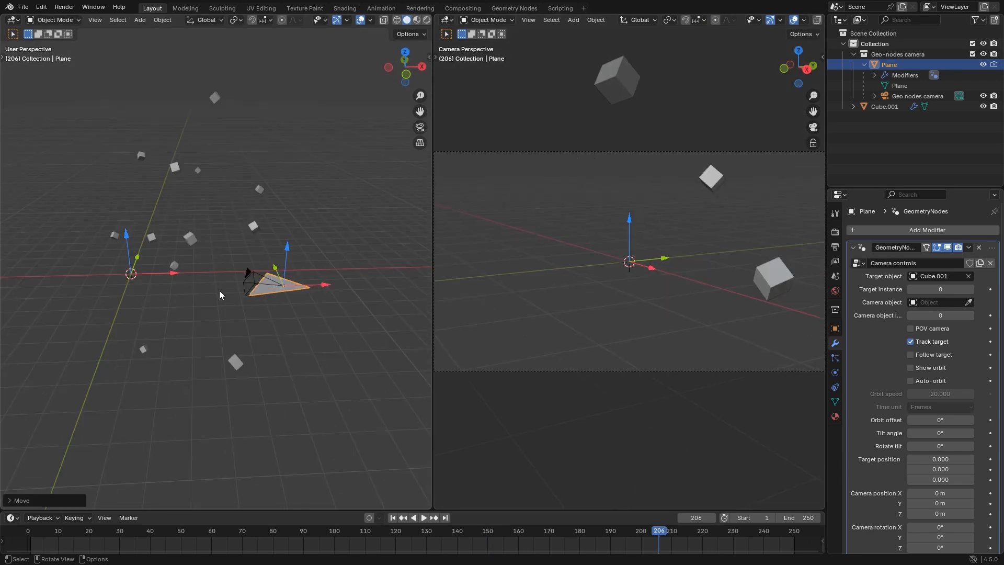
Play the animation to watch the tracking camera's view, select the scattered cubes, and stop at frame 247
{"action": "middle_click_drag", "start_coordinate": [157, 313], "coordinate": [162, 314]}
{"action": "key", "text": "space"}
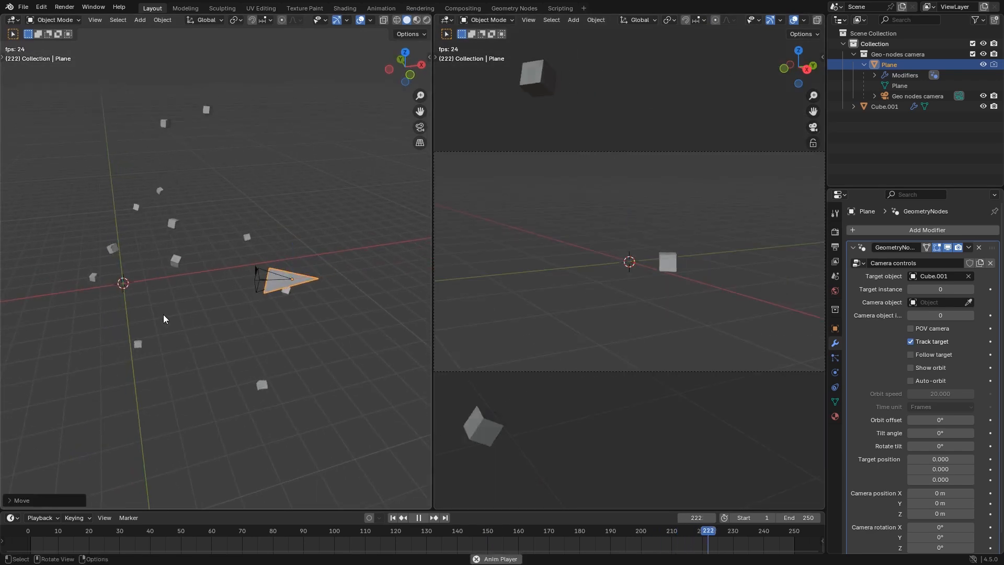
{"action": "left_click", "coordinate": [110, 295]}
{"action": "key", "text": "space"}
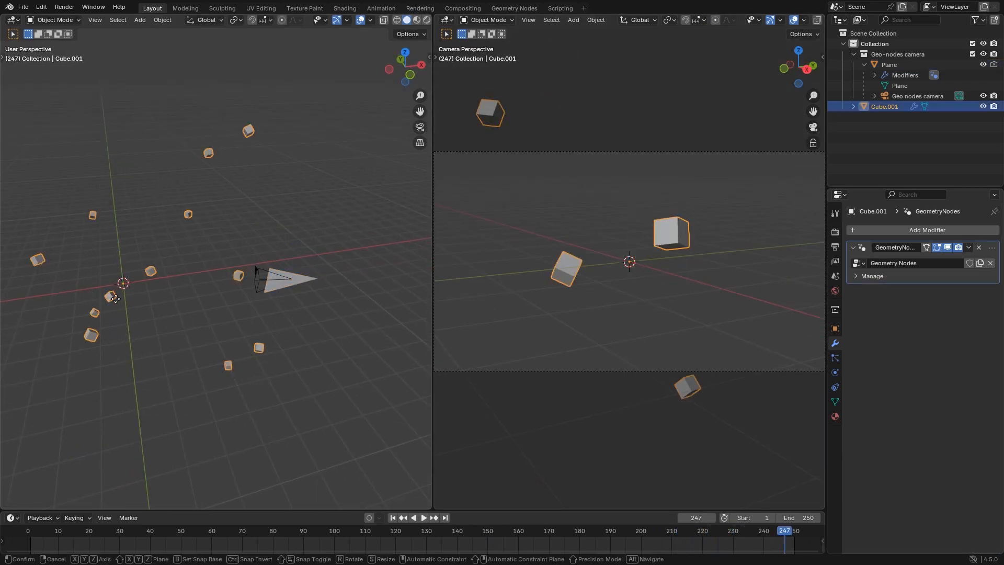
Try moving the scattered cubes object freely to test the camera tracking, and cancel the move
{"action": "key", "text": "g"}
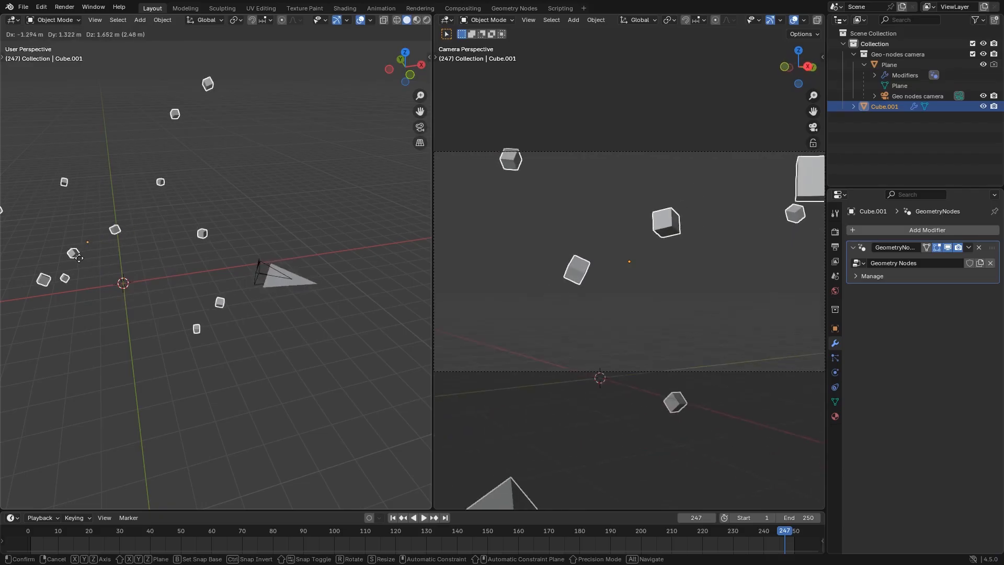
{"action": "left_click", "coordinate": [88, 269]}
{"action": "left_click", "coordinate": [155, 296]}
{"action": "left_click", "coordinate": [151, 272]}
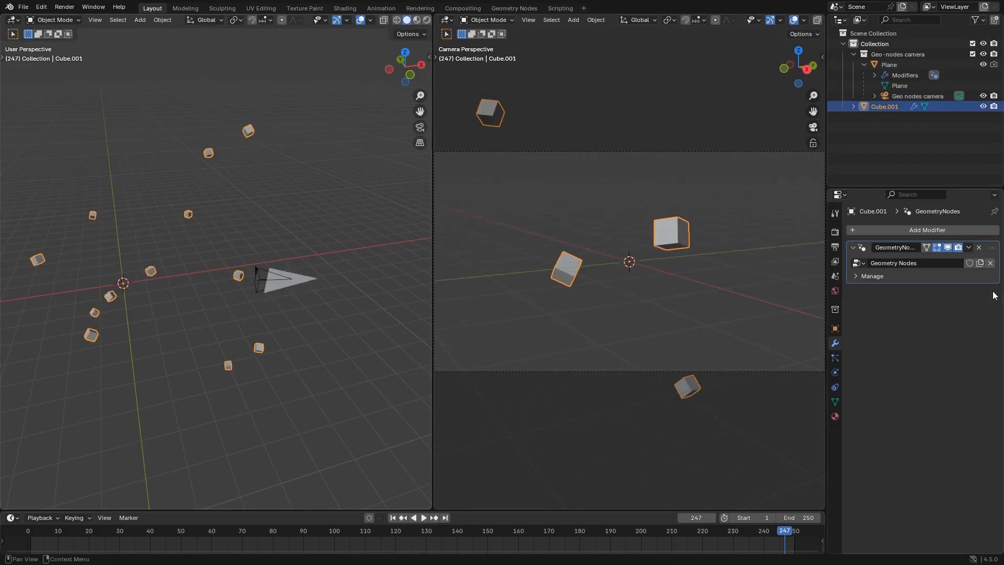
Turn off the viewport display of the scattered cubes' Geometry Nodes modifier to reveal the original cube
{"action": "left_click", "coordinate": [947, 248]}
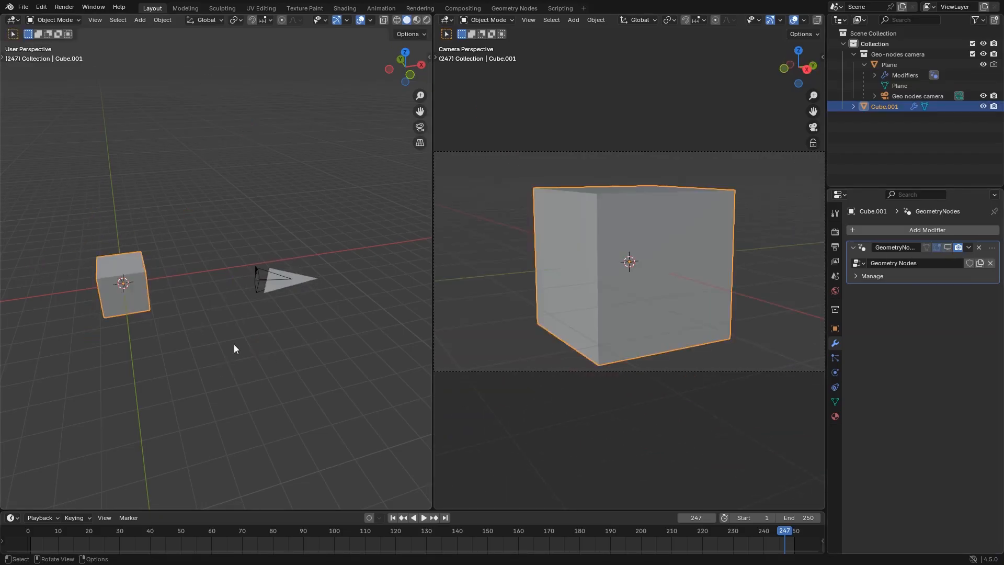
{"action": "middle_click_drag", "start_coordinate": [243, 348], "coordinate": [219, 346]}
{"action": "scroll", "coordinate": [116, 289], "scroll_direction": "up", "scroll_amount": 1}
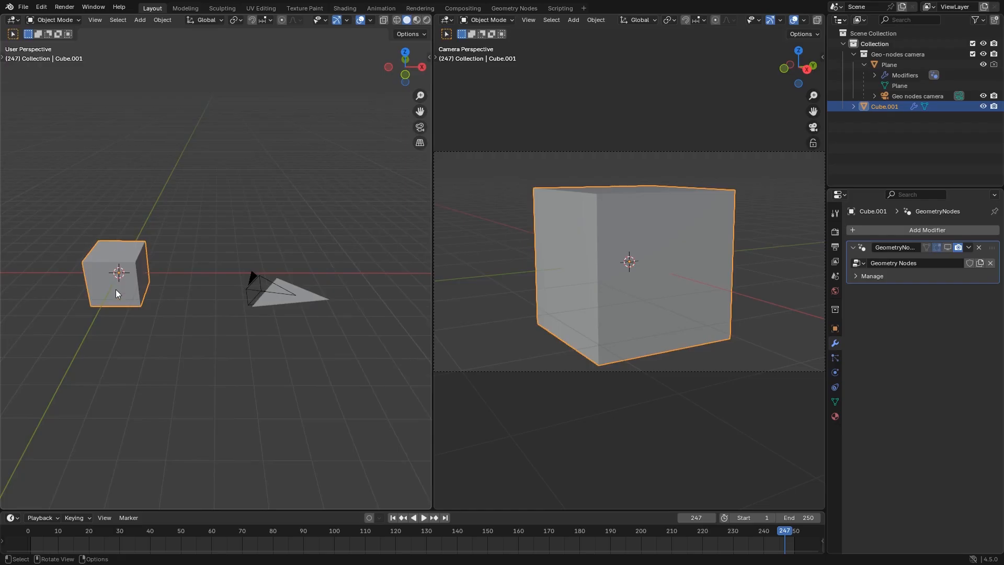
{"action": "left_click", "coordinate": [145, 312]}
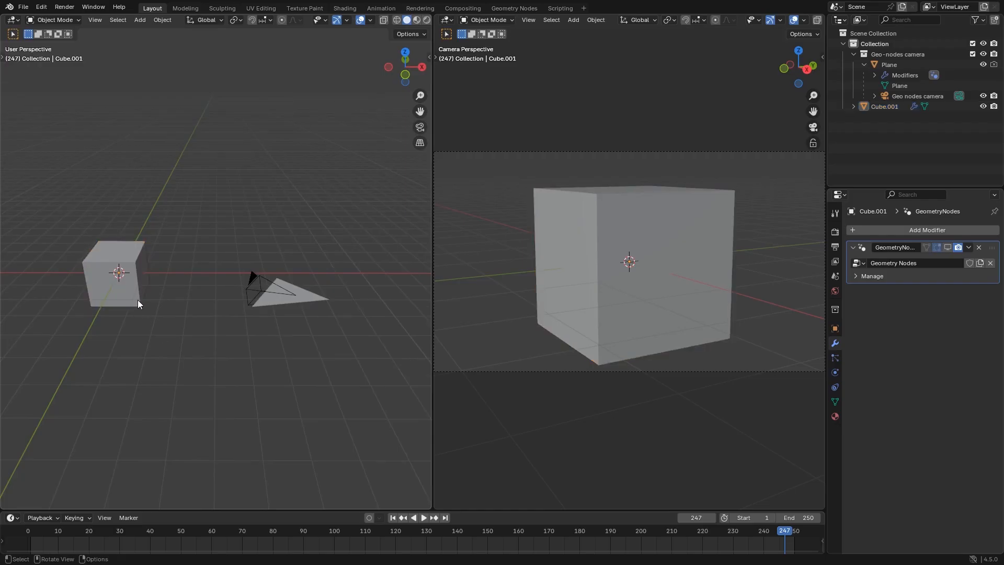
Try moving the original cube around while watching the camera view, cancel the move, and reselect the cube
{"action": "left_click", "coordinate": [137, 300]}
{"action": "key", "text": "g"}
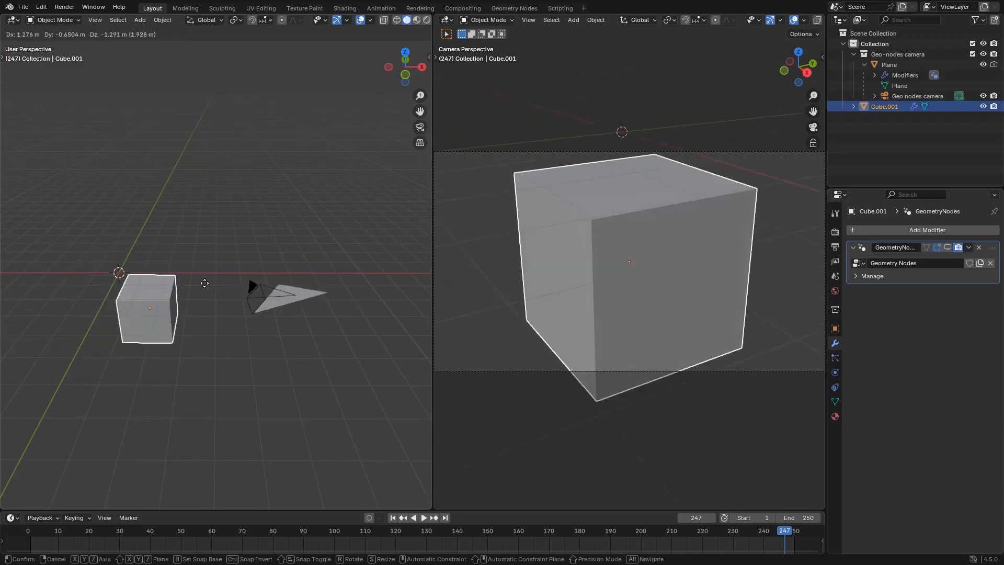
{"action": "right_click", "coordinate": [106, 216]}
{"action": "left_click", "coordinate": [125, 356]}
{"action": "left_click", "coordinate": [139, 303]}
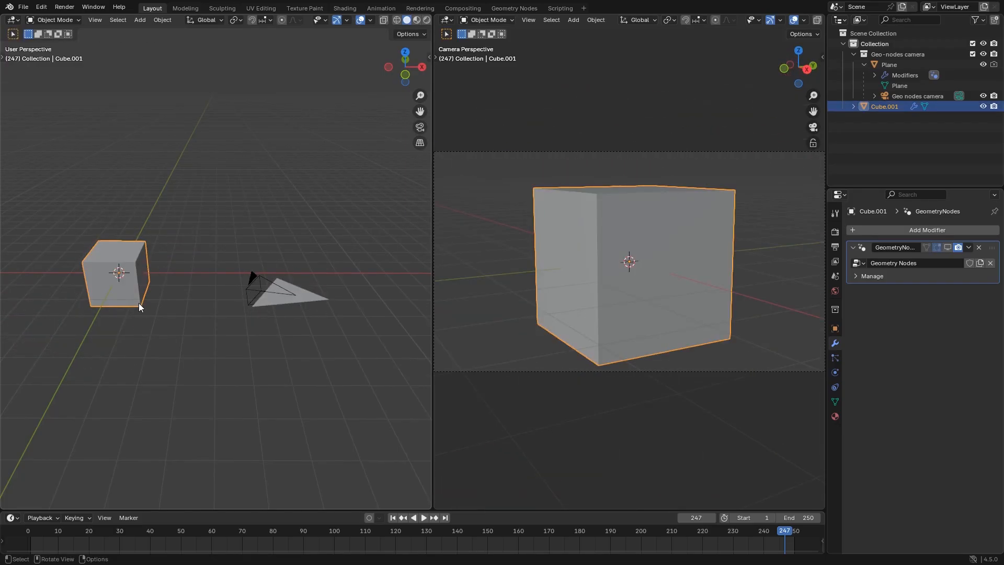
Turn the Geometry Nodes modifier's viewport display back on and reselect the scattered cubes to compare them with the rig
{"action": "left_click", "coordinate": [950, 248]}
{"action": "left_click", "coordinate": [309, 301]}
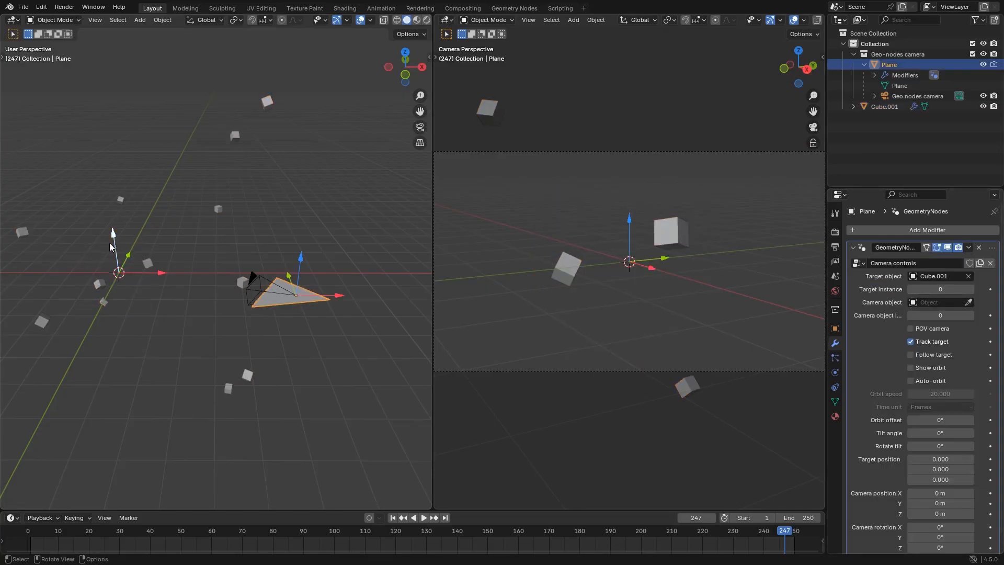
{"action": "left_click", "coordinate": [149, 263]}
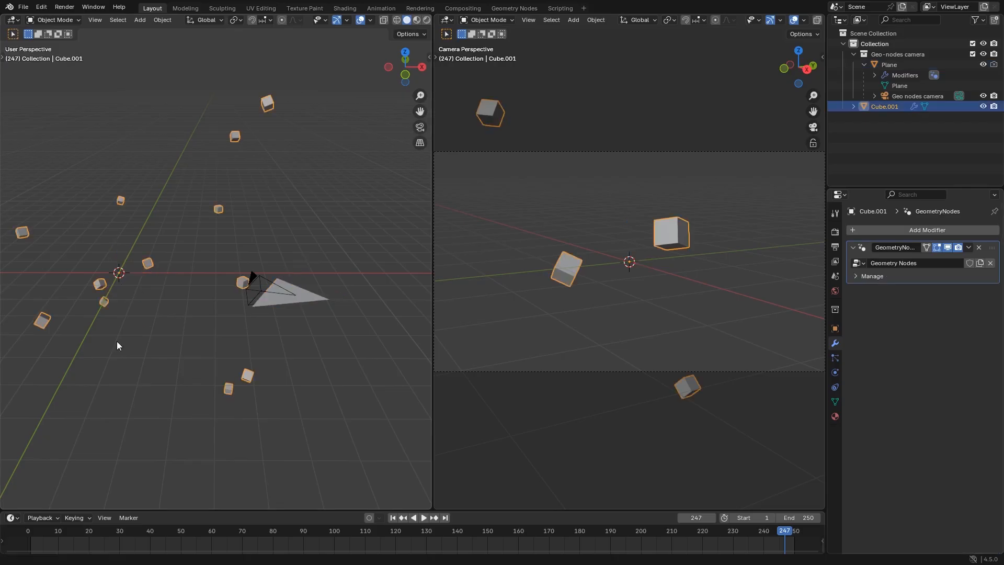
{"action": "left_click", "coordinate": [156, 280]}
{"action": "left_click", "coordinate": [147, 265]}
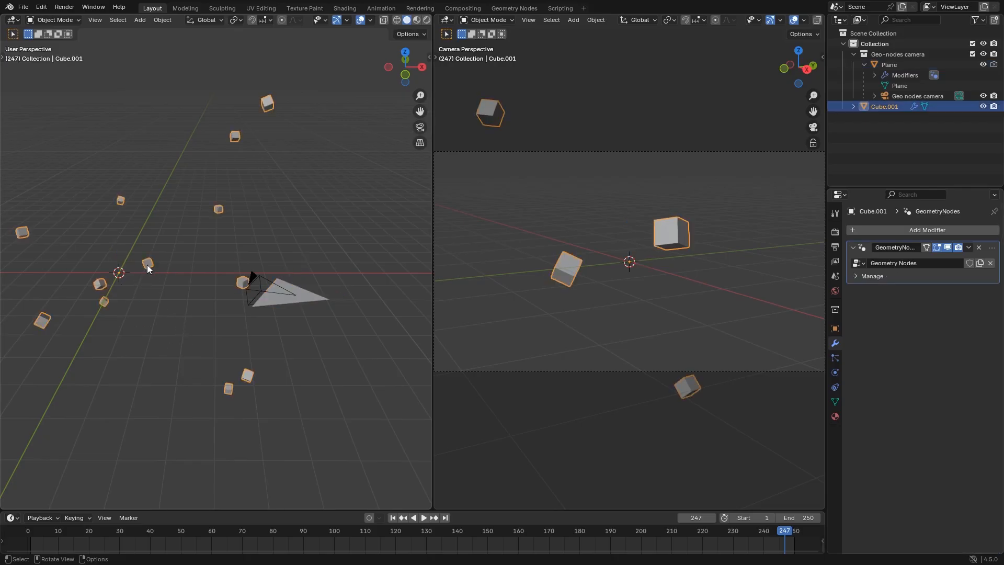
Set the camera rig's target instance to 1 and play the animation to check the tracking, stopping at frame 113
{"action": "left_click", "coordinate": [300, 299]}
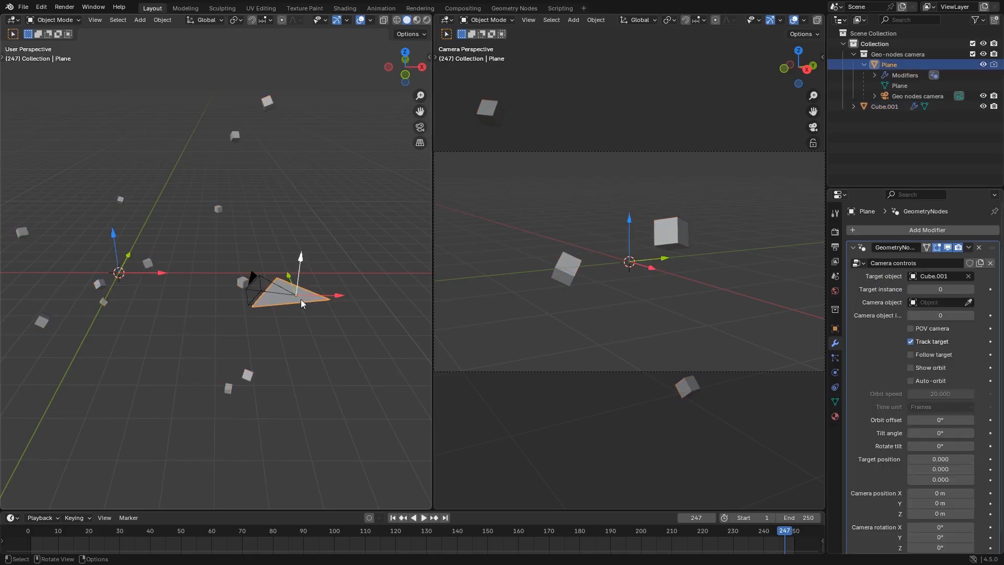
{"action": "left_click", "coordinate": [971, 289]}
{"action": "key", "text": "space"}
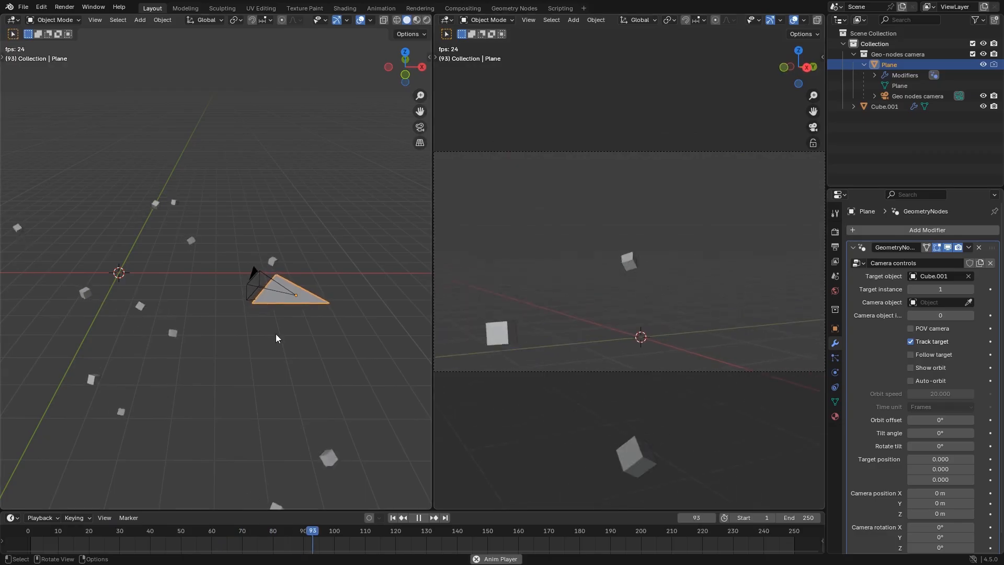
{"action": "key", "text": "space"}
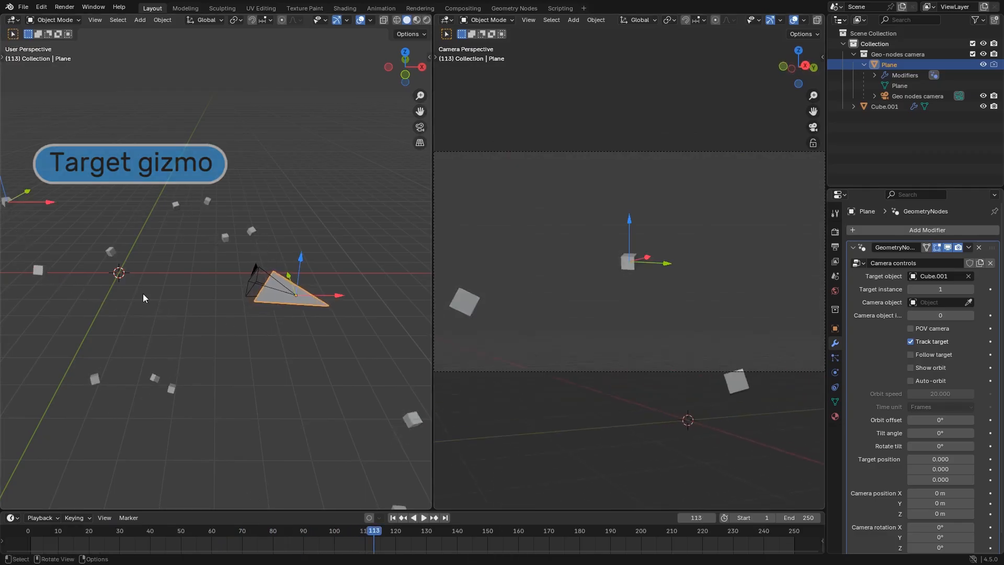
Step the camera rig's target instance up to 9 and play the animation to watch the camera track that cube
{"action": "middle_click_drag", "start_coordinate": [139, 290], "coordinate": [153, 307]}
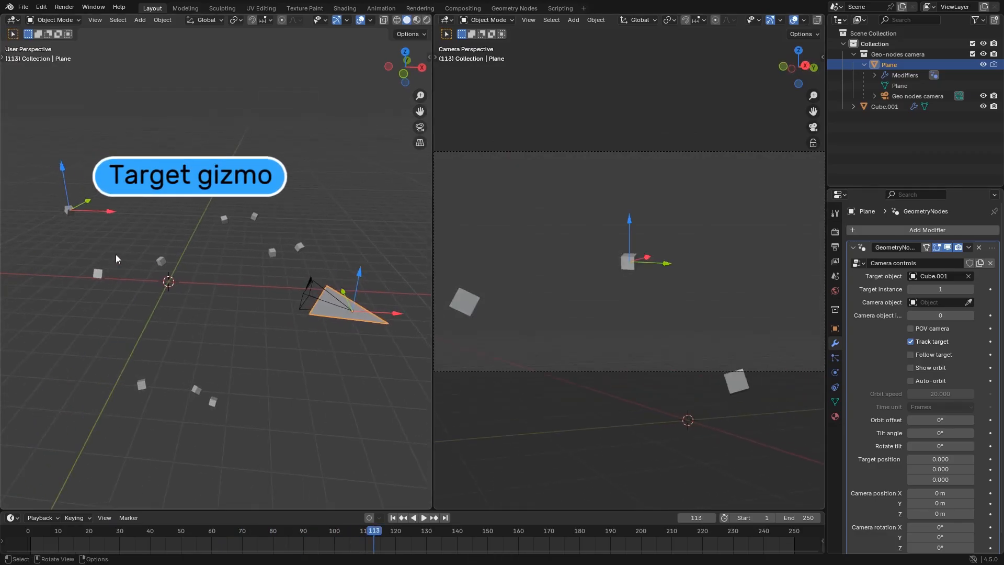
{"action": "left_click", "coordinate": [970, 290]}
{"action": "left_click", "coordinate": [970, 289]}
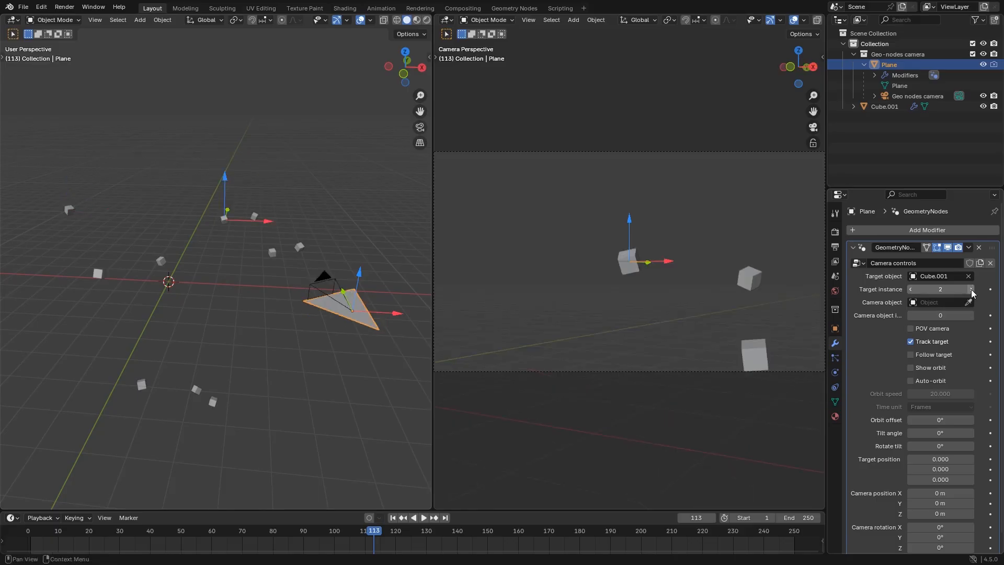
{"action": "left_click", "coordinate": [971, 289]}
{"action": "left_click", "coordinate": [971, 289]}
{"action": "left_click", "coordinate": [971, 290]}
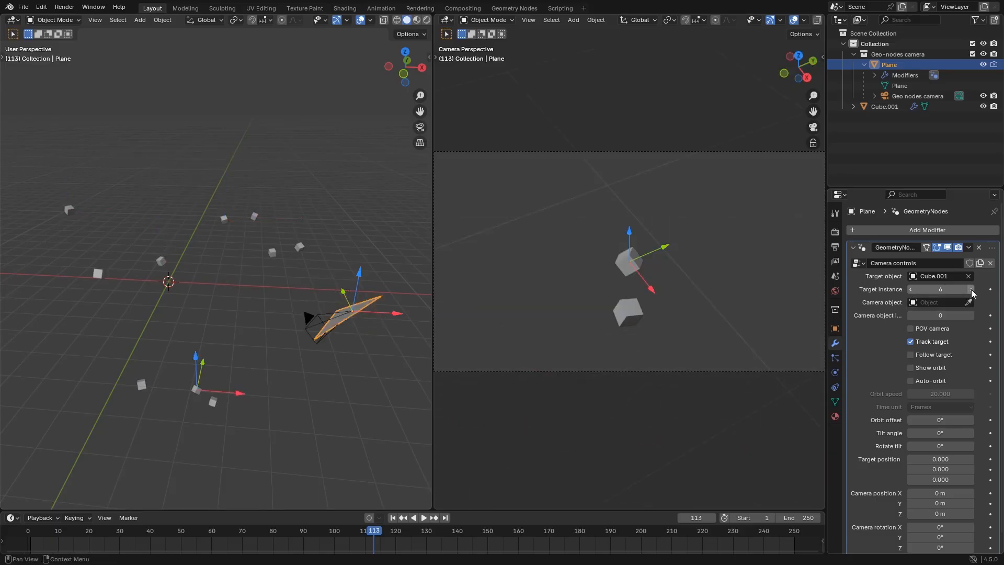
{"action": "left_click", "coordinate": [970, 289]}
{"action": "left_click", "coordinate": [971, 289]}
{"action": "left_click", "coordinate": [970, 290]}
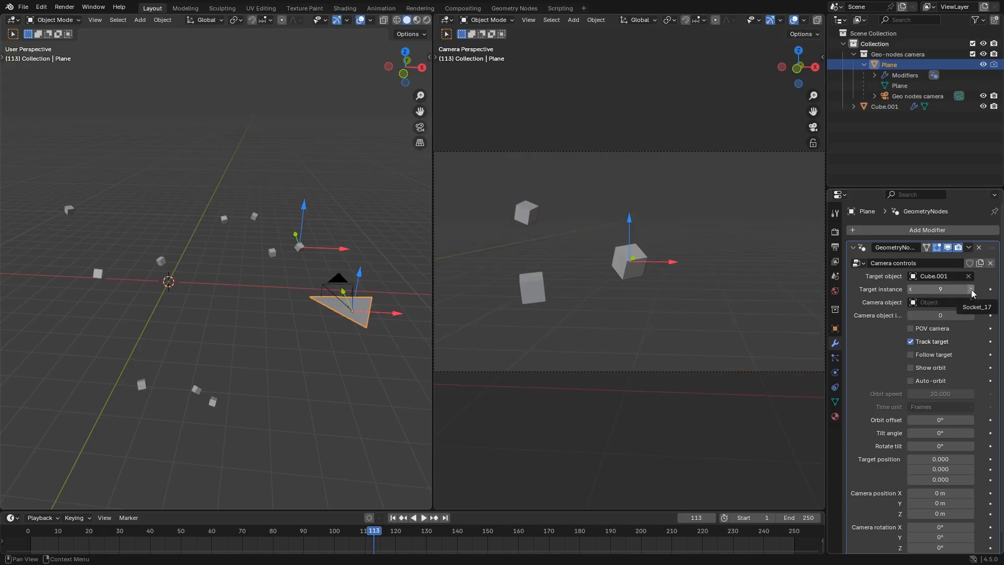
{"action": "key", "text": "space"}
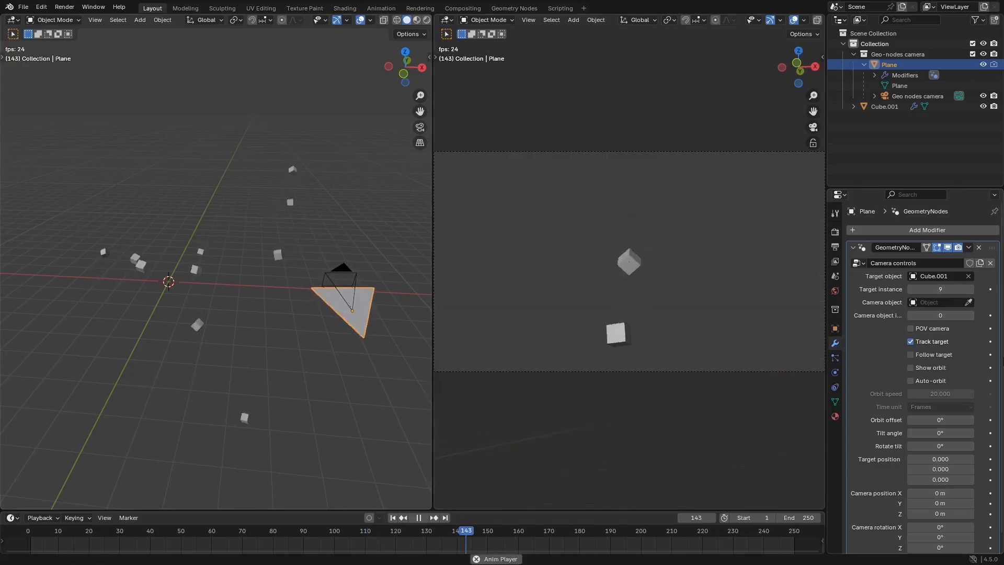
{"action": "key", "text": "space"}
Change the camera rig's target instance again and select the scattered cubes object
{"action": "left_click_drag", "start_coordinate": [961, 290], "coordinate": [912, 290]}
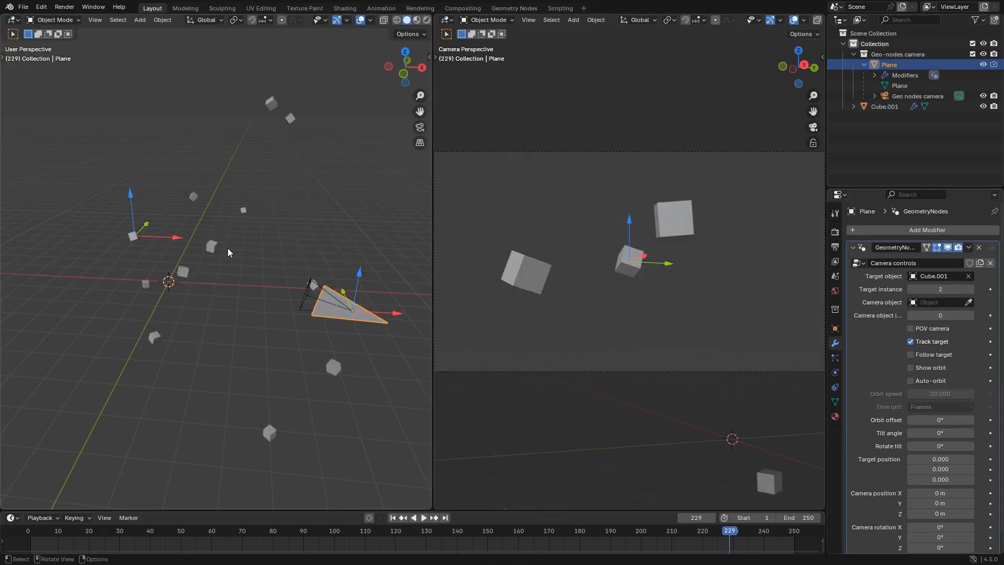
{"action": "left_click", "coordinate": [215, 244]}
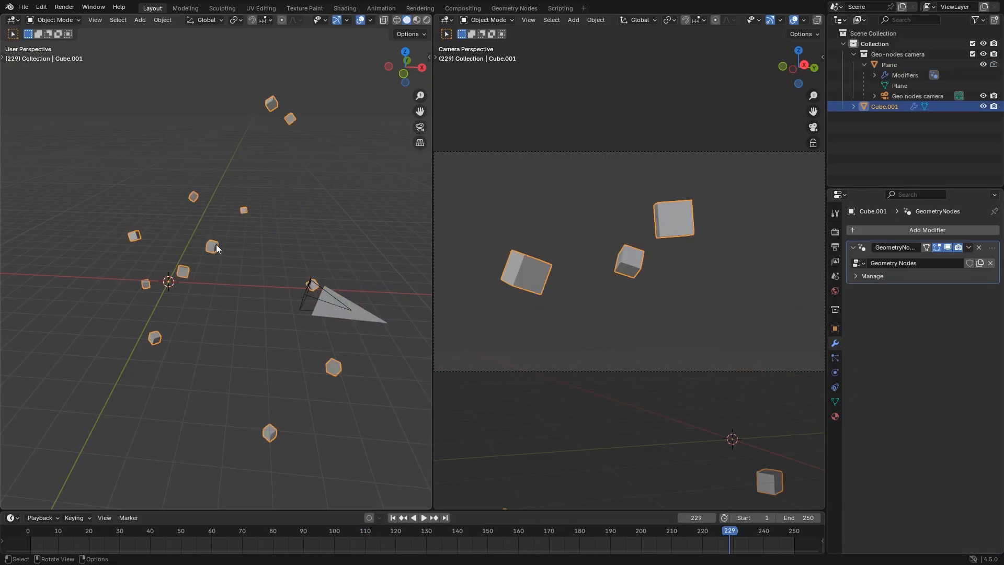
Check the scattered cubes' instance count in their node tree and set the camera rig's target instance to 13
{"action": "left_click", "coordinate": [511, 8]}
{"action": "scroll", "coordinate": [613, 341], "scroll_direction": "up", "scroll_amount": 3}
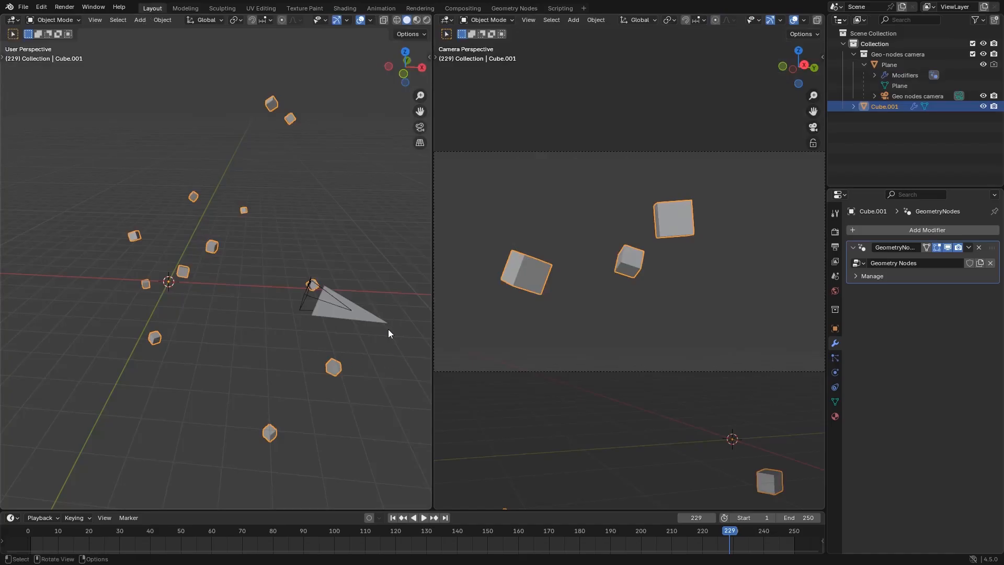
{"action": "left_click", "coordinate": [386, 331]}
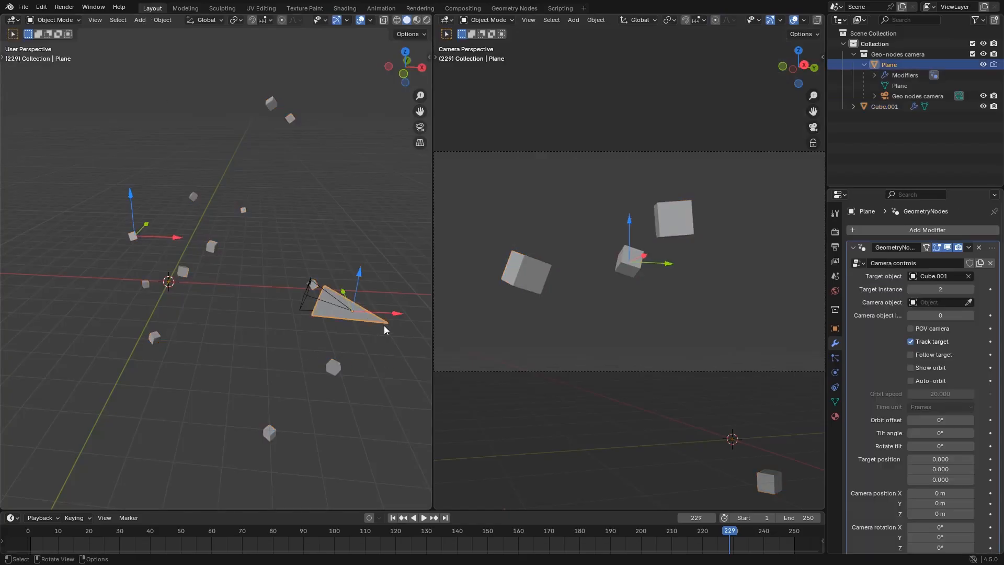
{"action": "mouse_move", "coordinate": [958, 288]}
{"action": "left_mouse_down"}
{"action": "mouse_move", "coordinate": [980, 288]}
{"action": "mouse_move", "coordinate": [960, 289]}
{"action": "left_mouse_up"}
{"action": "left_click", "coordinate": [966, 290]}
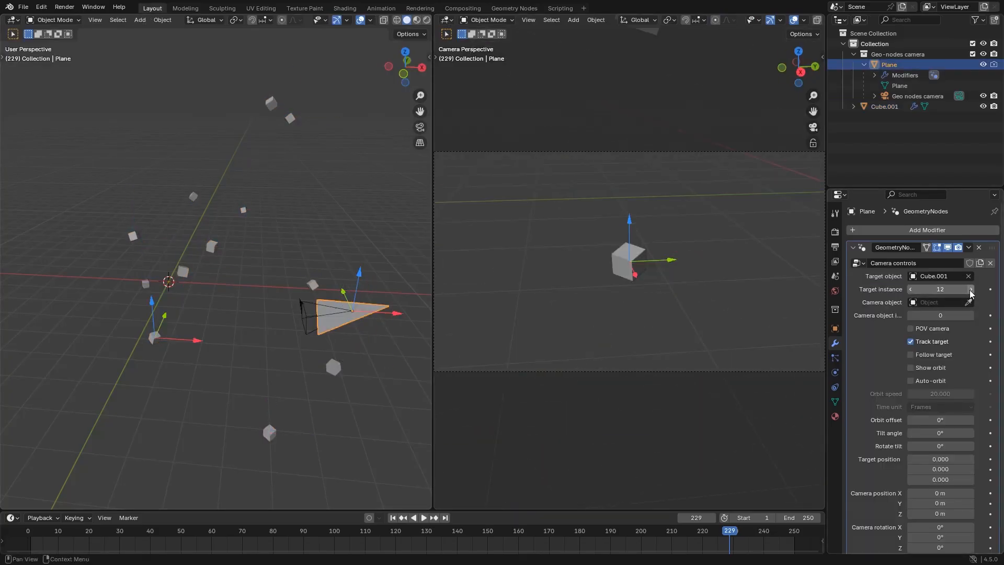
{"action": "left_click", "coordinate": [969, 291]}
Move the camera with its gizmo to about X -3.97 m and Z 1.97 m
{"action": "middle_click_drag", "start_coordinate": [334, 308], "coordinate": [371, 310]}
{"action": "middle_click_drag", "start_coordinate": [371, 311], "coordinate": [235, 293], "text": "shift"}
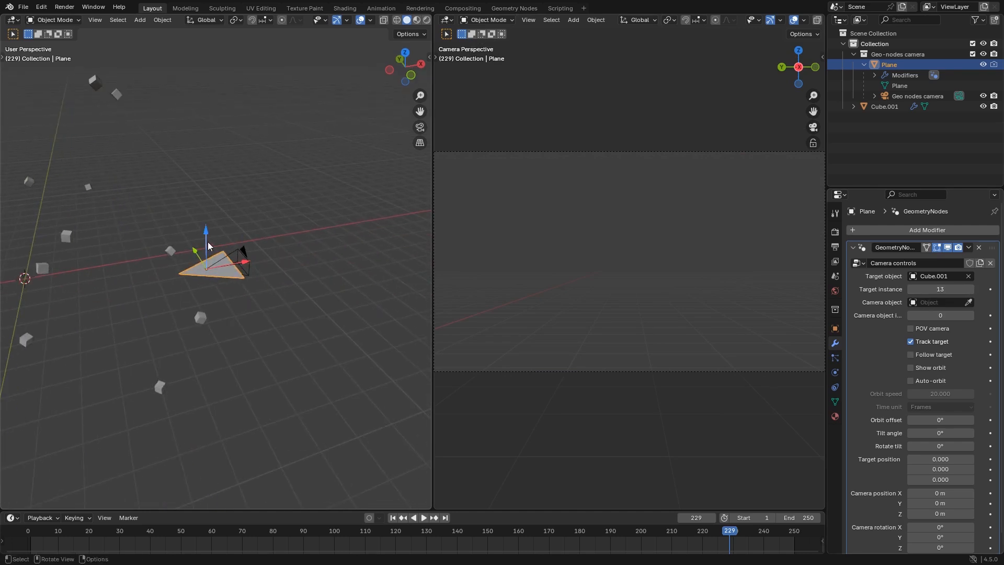
{"action": "left_click_drag", "start_coordinate": [208, 241], "coordinate": [94, 256]}
{"action": "middle_click_drag", "start_coordinate": [168, 303], "coordinate": [194, 300]}
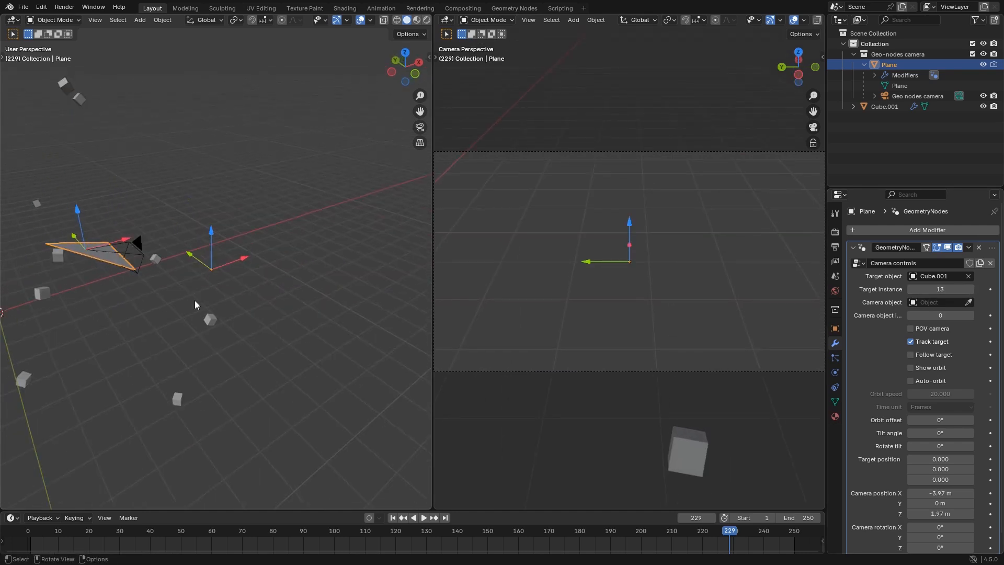
{"action": "left_click", "coordinate": [120, 280]}
{"action": "left_click", "coordinate": [106, 262]}
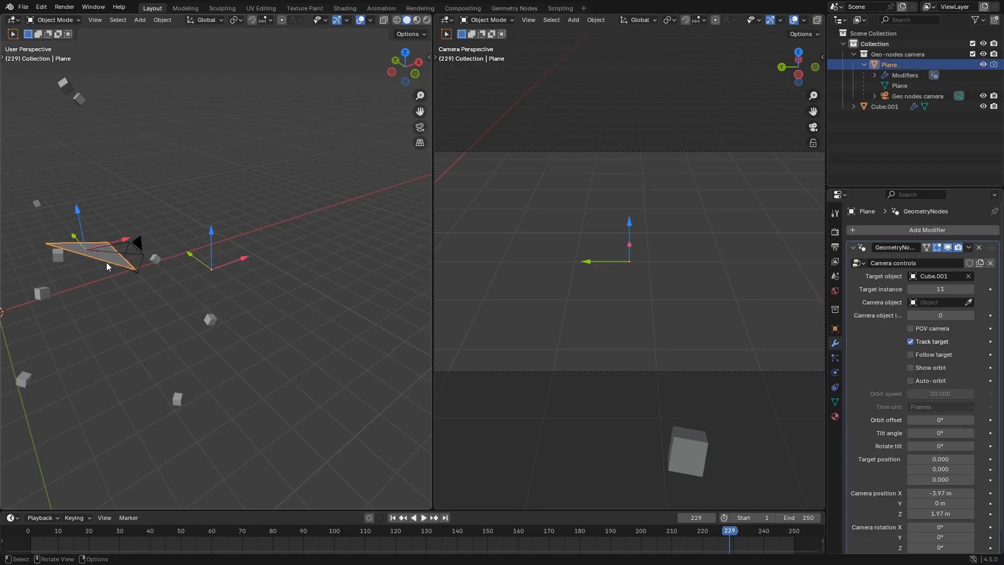
Turn the rig modifier's viewport display off and back on to compare the plane's position with the target gizmo's
{"action": "left_click", "coordinate": [948, 250]}
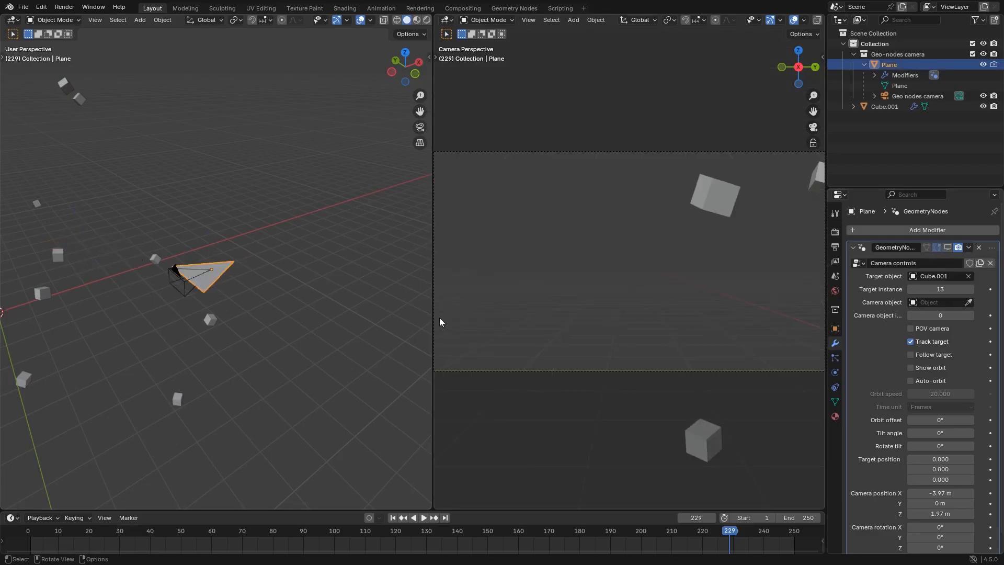
{"action": "scroll", "coordinate": [209, 300], "scroll_direction": "up", "scroll_amount": 5}
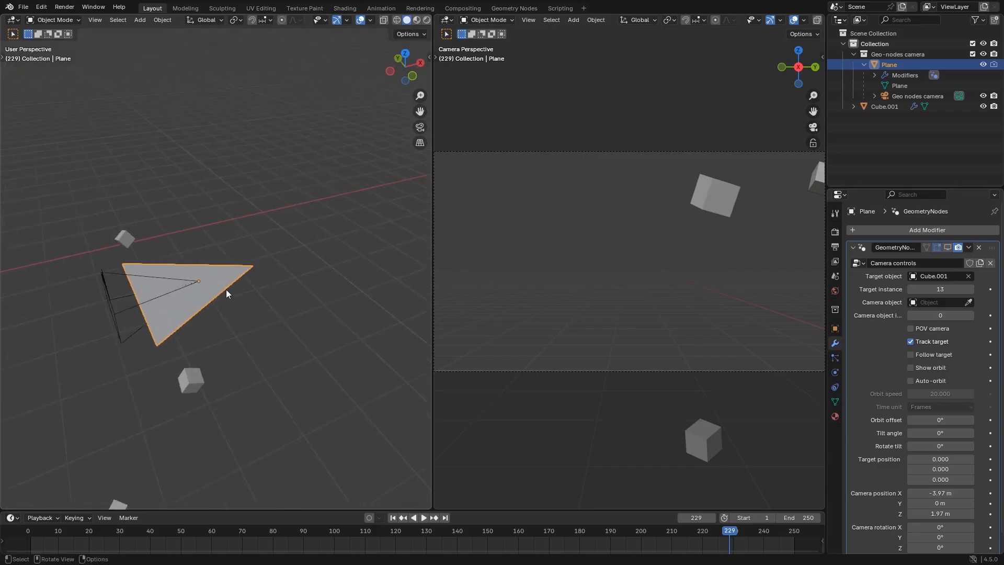
{"action": "scroll", "coordinate": [201, 289], "scroll_direction": "down", "scroll_amount": 5}
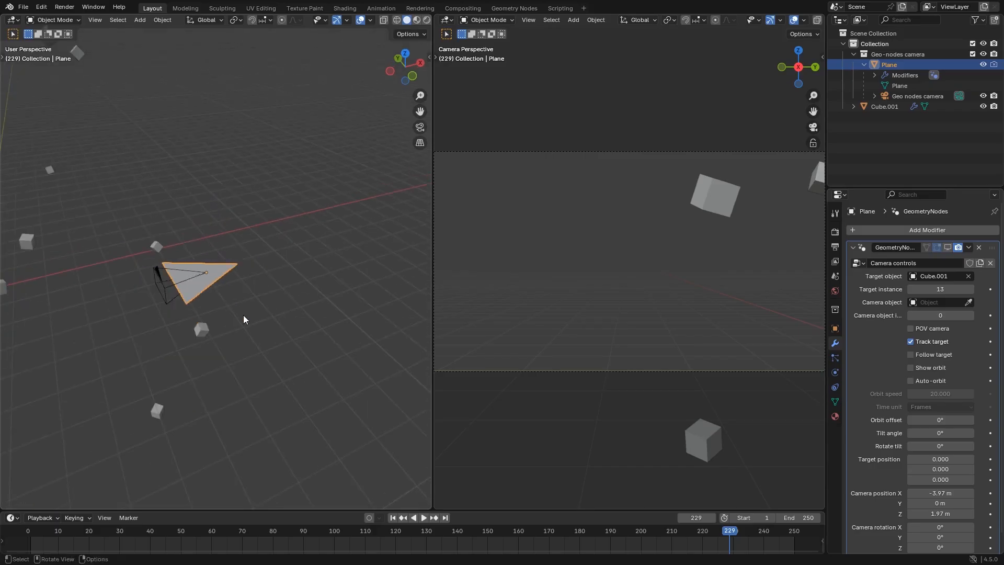
{"action": "left_click", "coordinate": [948, 248]}
{"action": "middle_click_drag", "start_coordinate": [302, 317], "coordinate": [295, 319]}
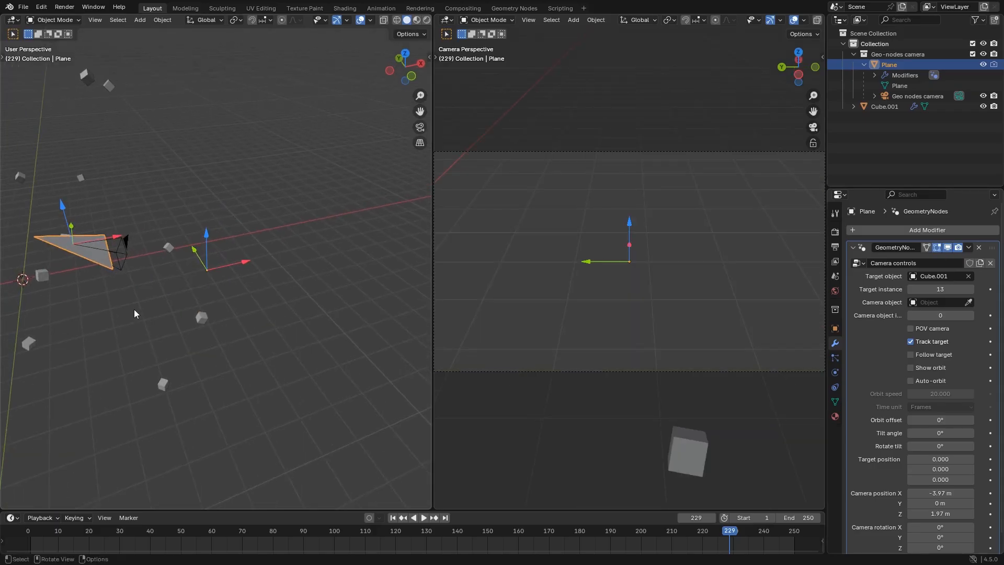
{"action": "middle_click_drag", "start_coordinate": [135, 313], "coordinate": [211, 311]}
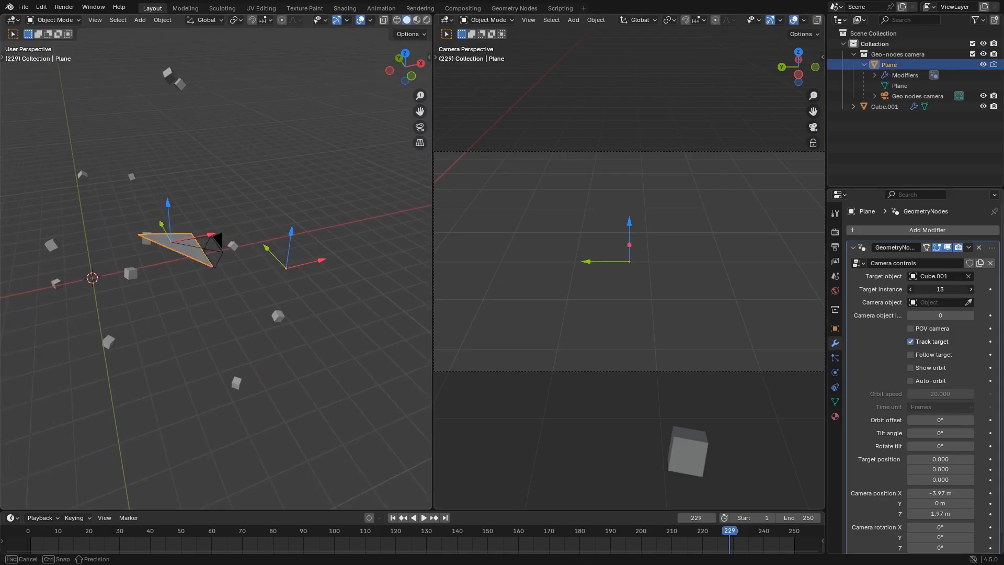
Set the camera rig's target instance to 10 and play the animation, stopping at frame 18
{"action": "left_click_drag", "start_coordinate": [940, 289], "coordinate": [931, 289]}
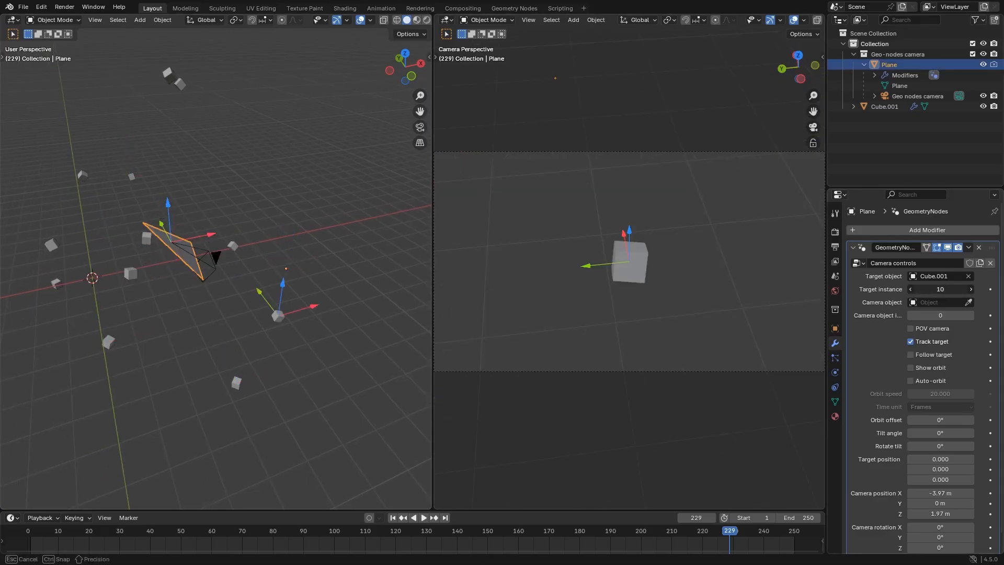
{"action": "key", "text": "space"}
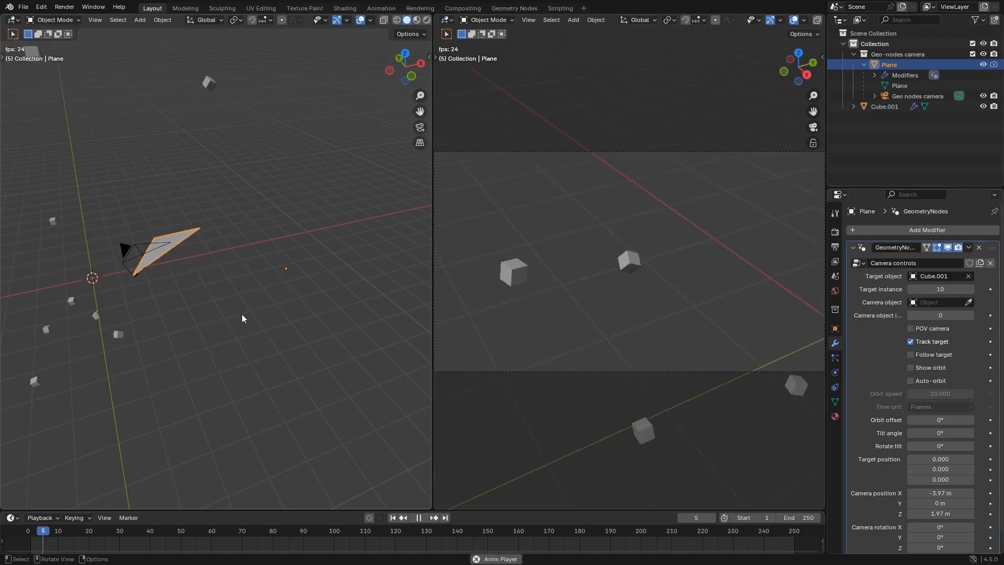
{"action": "key", "text": "space"}
Move the camera rig's plane to a new spot beside the scattered cubes
{"action": "middle_click_drag", "start_coordinate": [230, 331], "coordinate": [232, 299]}
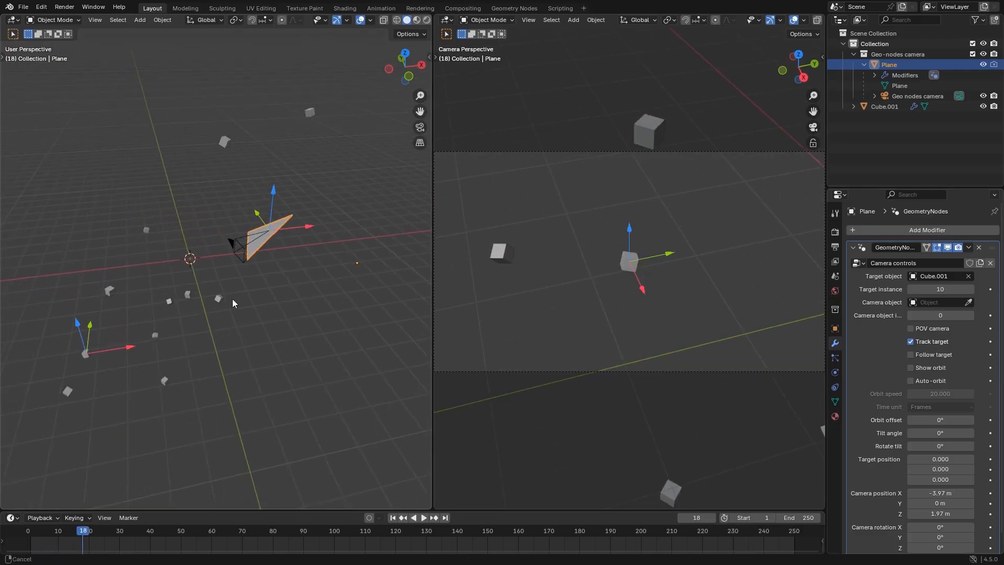
{"action": "left_click_drag", "start_coordinate": [274, 248], "coordinate": [310, 321]}
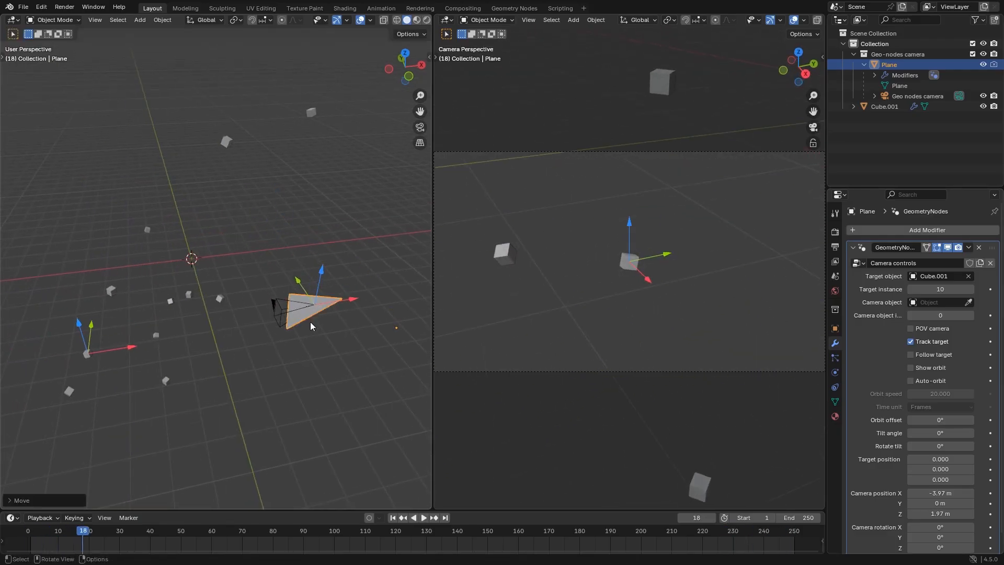
{"action": "middle_click_drag", "start_coordinate": [309, 321], "coordinate": [201, 341]}
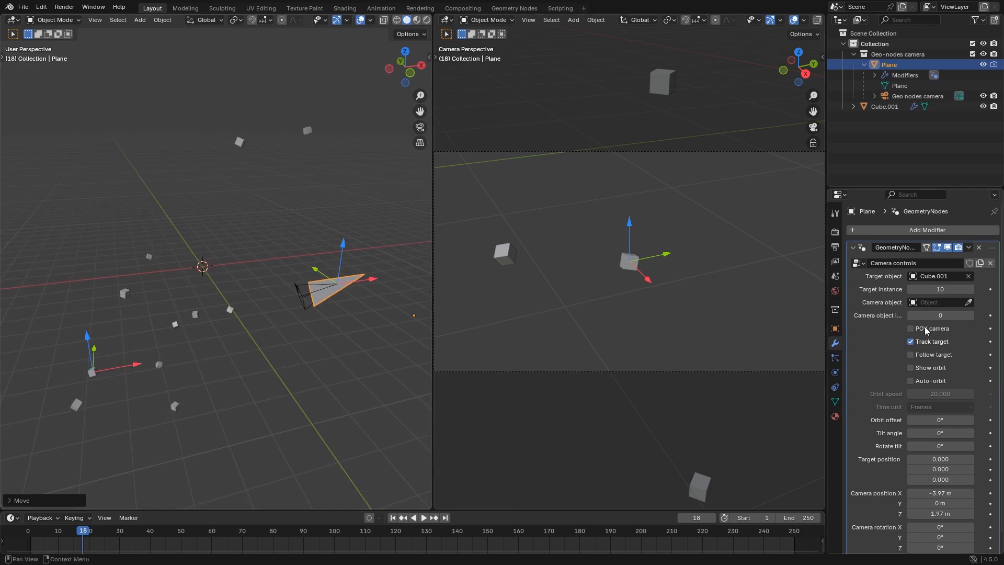
Pick the scattered cubes (Cube.001) as the rig's camera object and reset the camera position to 0 m
{"action": "left_click", "coordinate": [968, 302]}
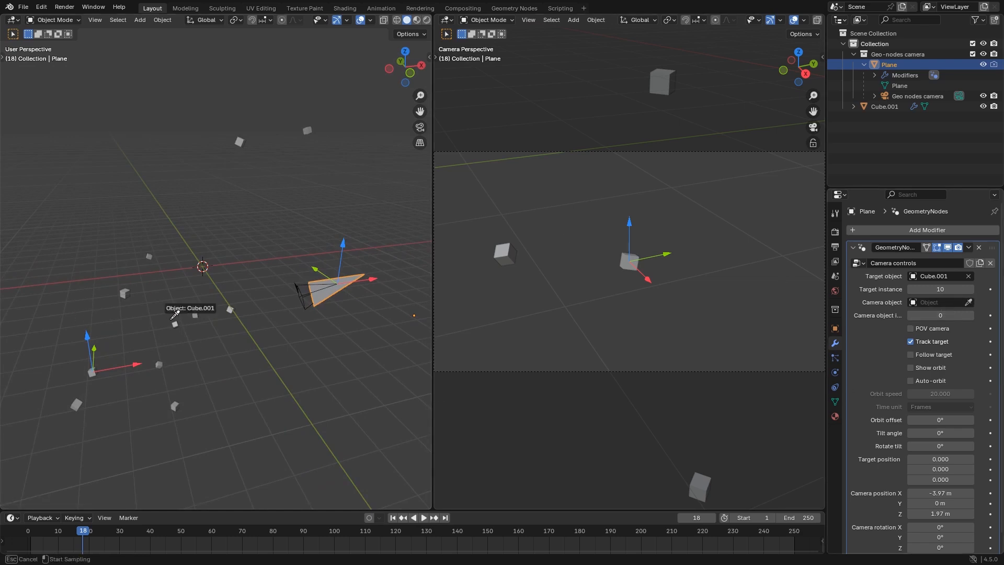
{"action": "left_click", "coordinate": [130, 285]}
{"action": "scroll", "coordinate": [935, 472], "scroll_direction": "down", "scroll_amount": 1}
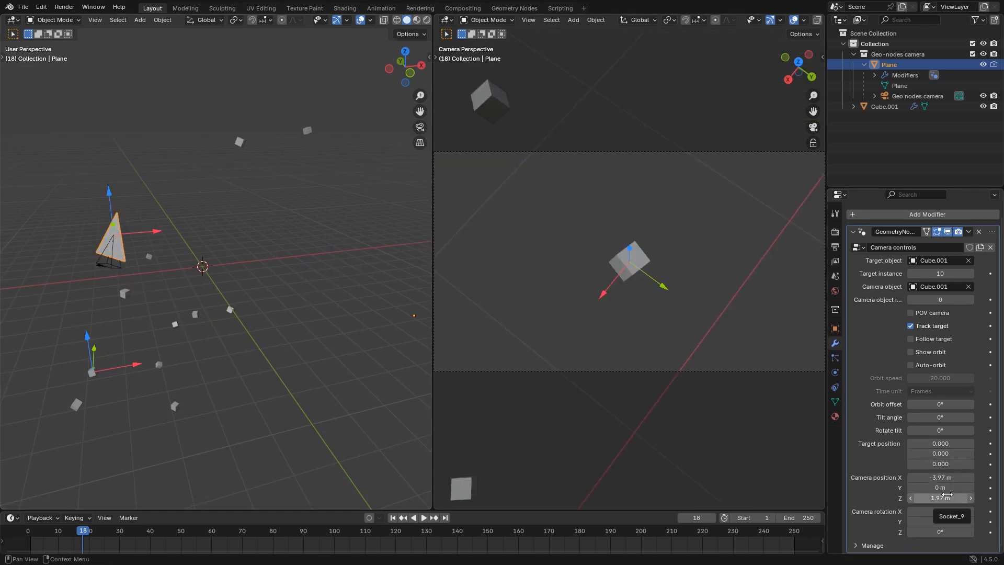
{"action": "key", "text": "BackSpace"}
{"action": "middle_click_drag", "start_coordinate": [270, 340], "coordinate": [302, 303]}
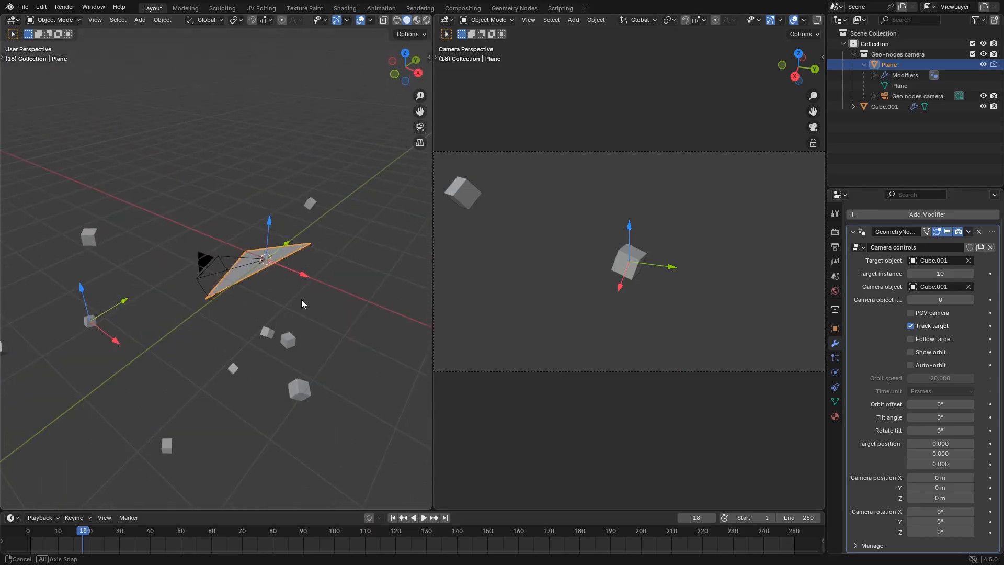
Highlight the scattered cubes, reselect the camera rig and step its camera object instance up to 6
{"action": "left_click", "coordinate": [299, 390]}
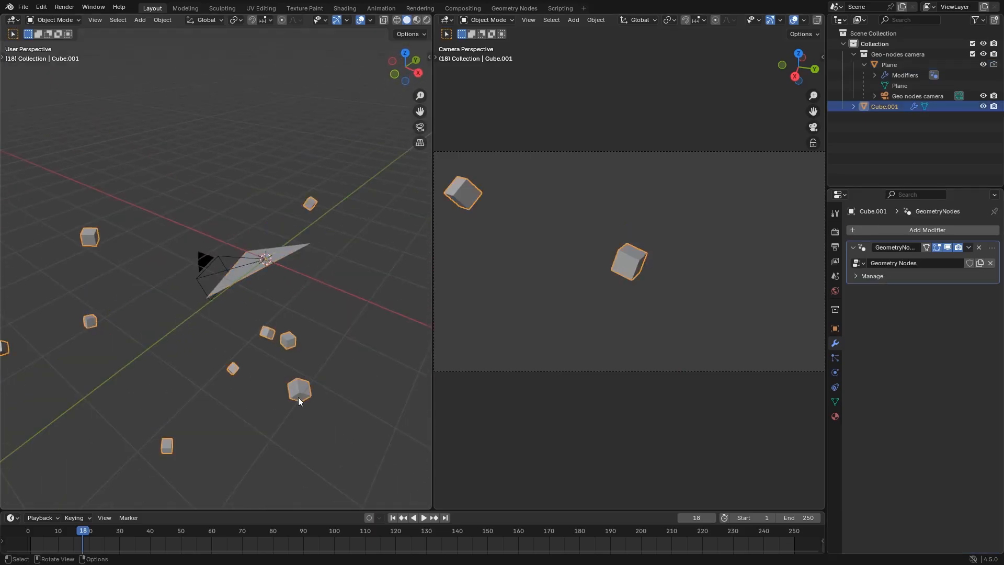
{"action": "left_click", "coordinate": [331, 305]}
{"action": "left_click", "coordinate": [296, 246]}
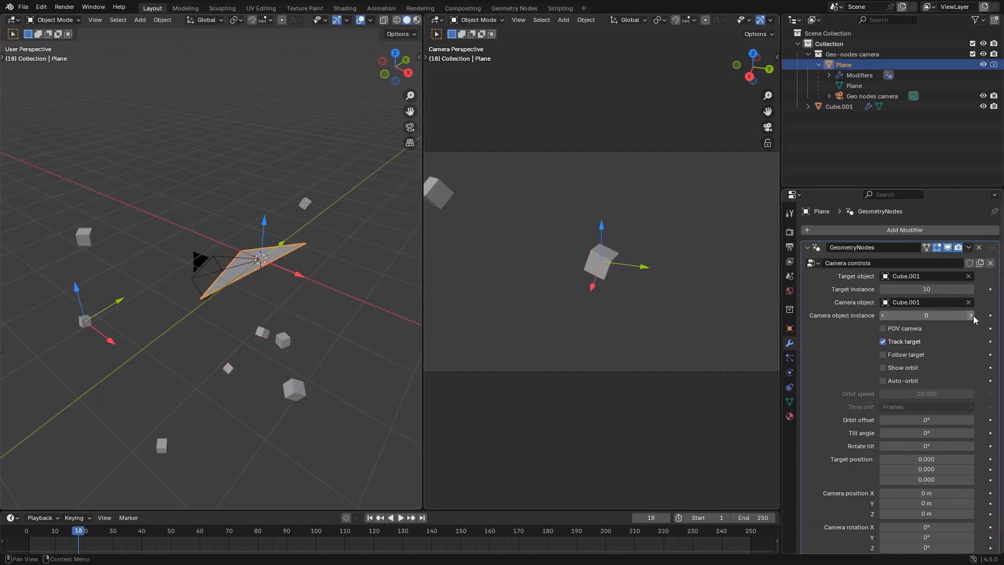
{"action": "left_click", "coordinate": [971, 315]}
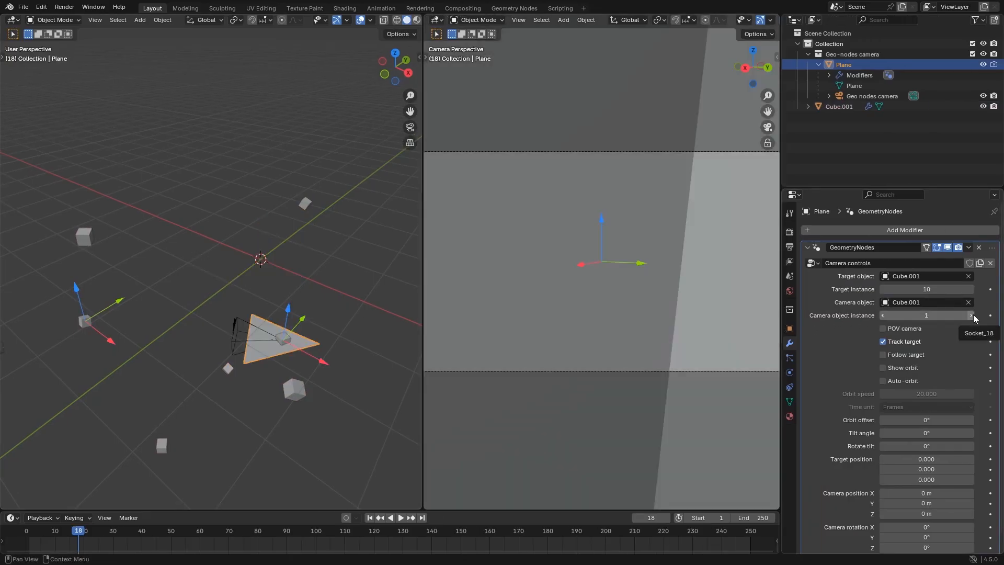
{"action": "left_click", "coordinate": [971, 315]}
{"action": "left_click", "coordinate": [971, 314]}
{"action": "left_click", "coordinate": [970, 314]}
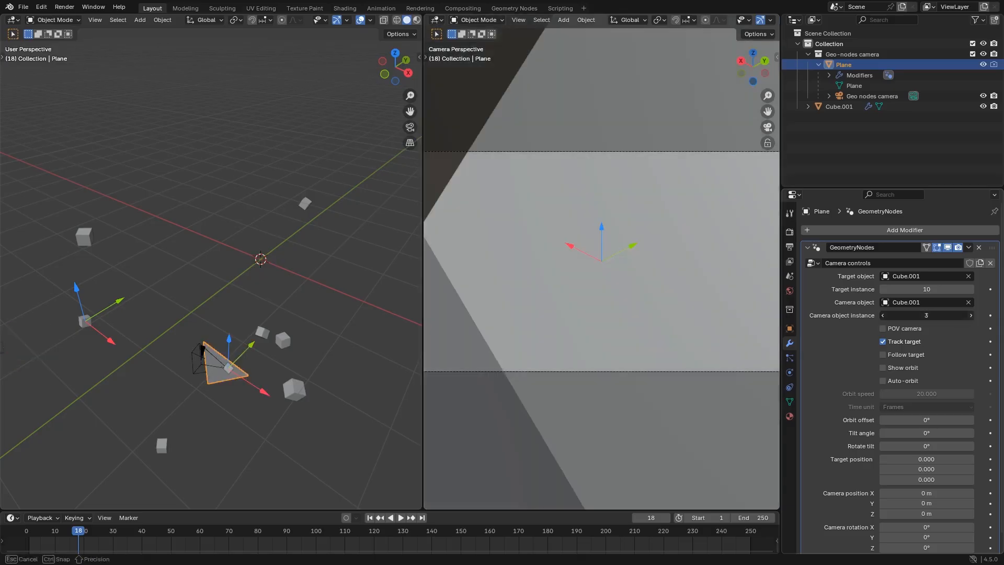
Raise the camera to Z 0.564 m with its gizmo and play the animation, stopping at frame 29
{"action": "left_click_drag", "start_coordinate": [228, 277], "coordinate": [229, 263]}
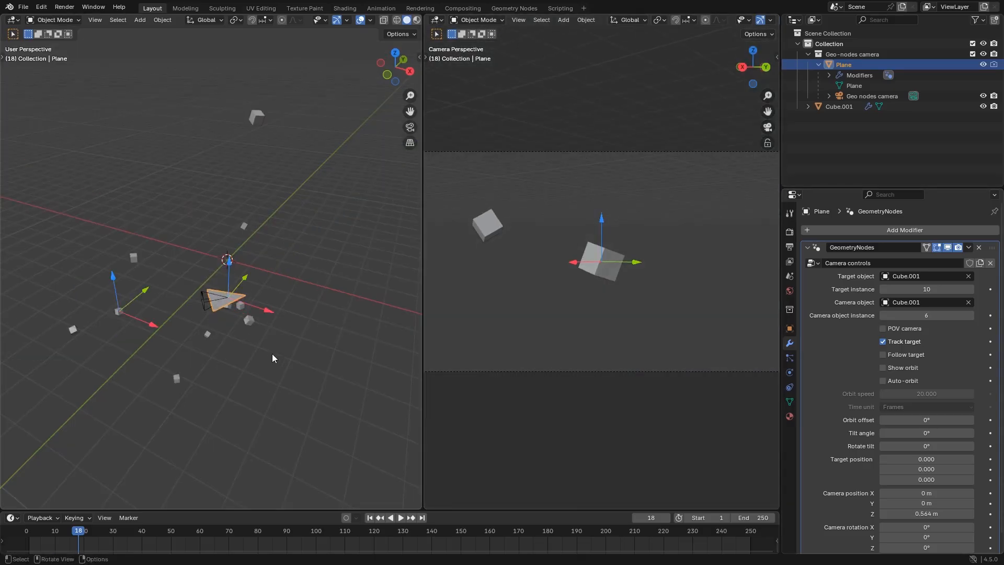
{"action": "key", "text": "space"}
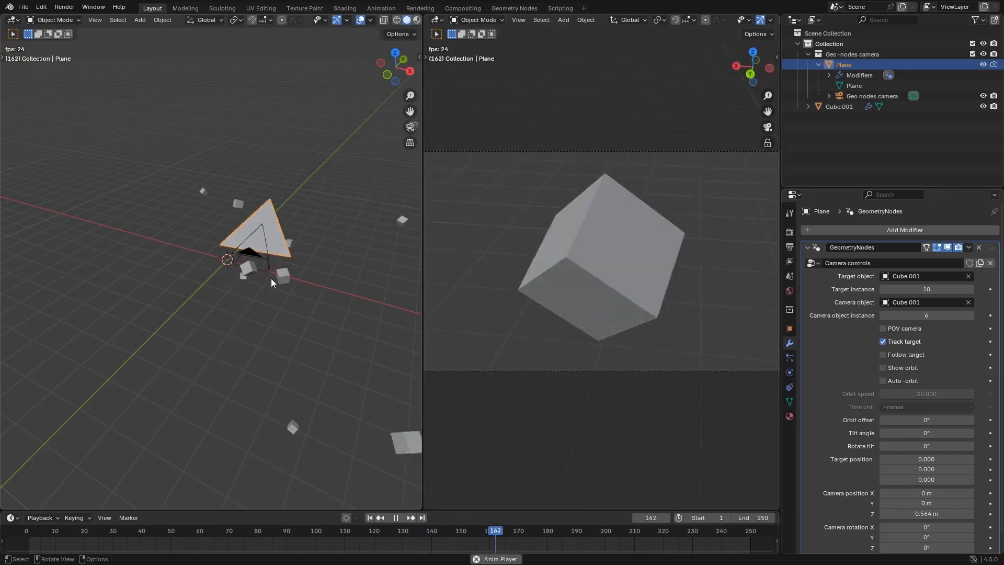
{"action": "key", "text": "Escape"}
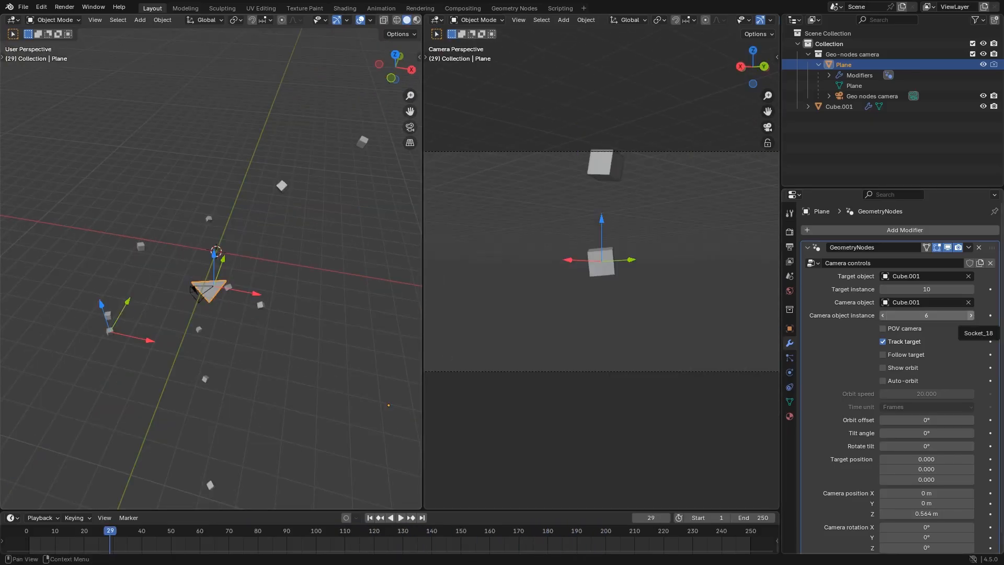
Set the camera object instance to 7, play the animation, and set the target instance to 8
{"action": "left_click", "coordinate": [971, 315]}
{"action": "key", "text": "space"}
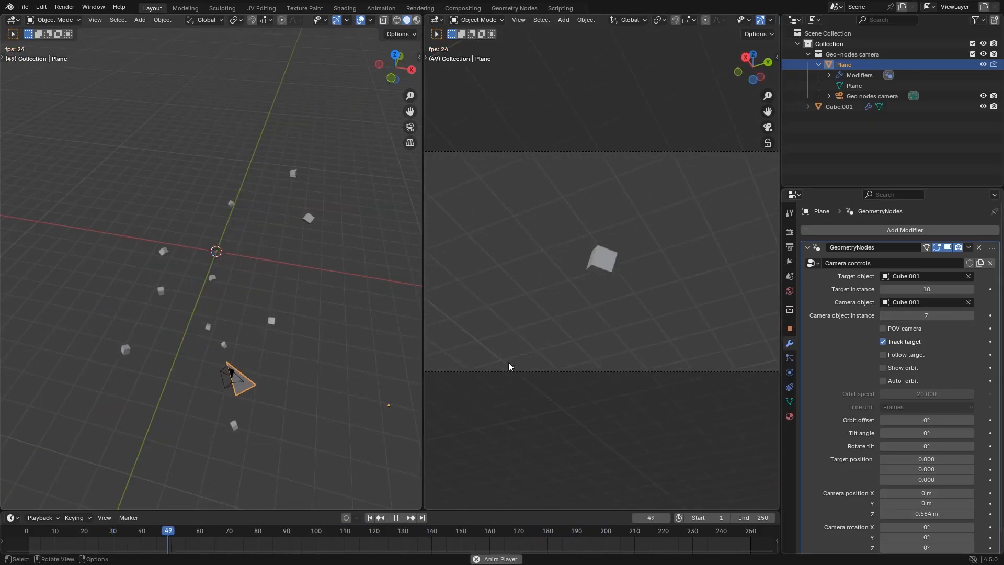
{"action": "left_click", "coordinate": [883, 289]}
{"action": "left_click", "coordinate": [883, 289]}
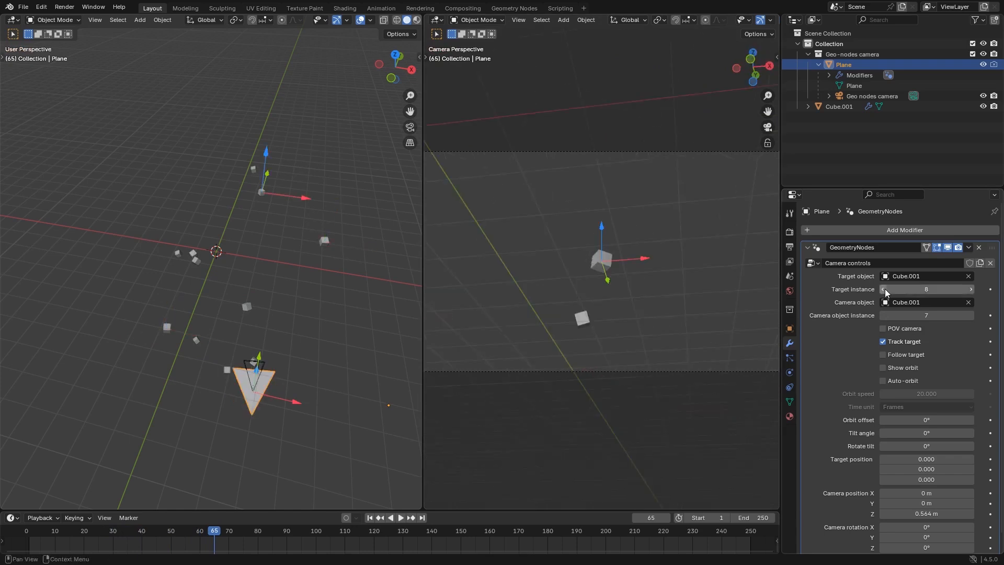
Add a UV sphere and move it away from the world origin
{"action": "key", "text": "shift+a"}
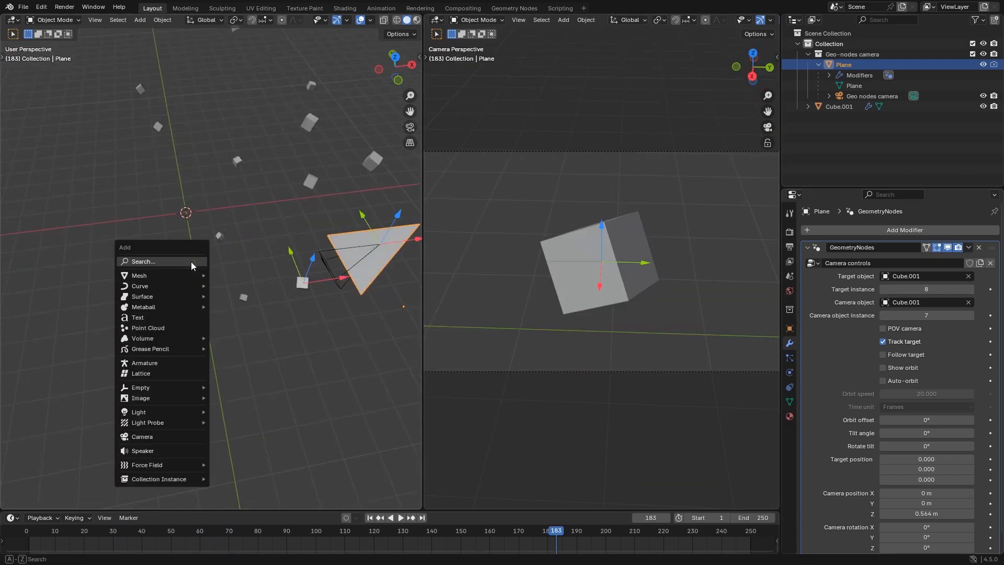
{"action": "mouse_move", "coordinate": [162, 275]}
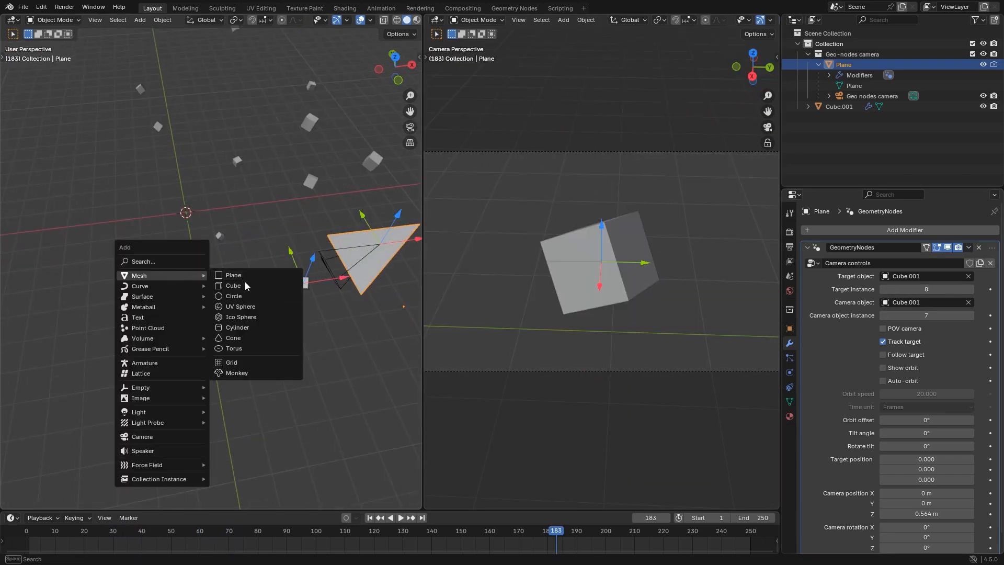
{"action": "left_click", "coordinate": [247, 308]}
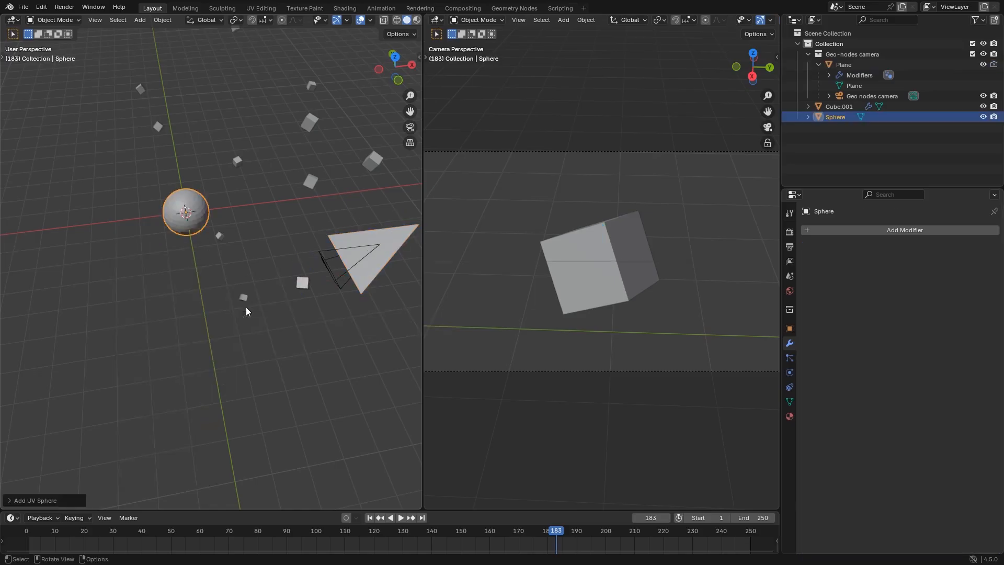
{"action": "key", "text": "g"}
{"action": "left_click", "coordinate": [105, 334]}
Move the sphere about 8.9 m farther away from the cubes, roughly along negative X
{"action": "scroll", "coordinate": [107, 332], "scroll_direction": "down", "scroll_amount": 3}
{"action": "middle_click_drag", "start_coordinate": [125, 319], "coordinate": [277, 242], "text": "shift"}
{"action": "middle_click_drag", "start_coordinate": [275, 240], "coordinate": [263, 231]}
{"action": "key", "text": "g"}
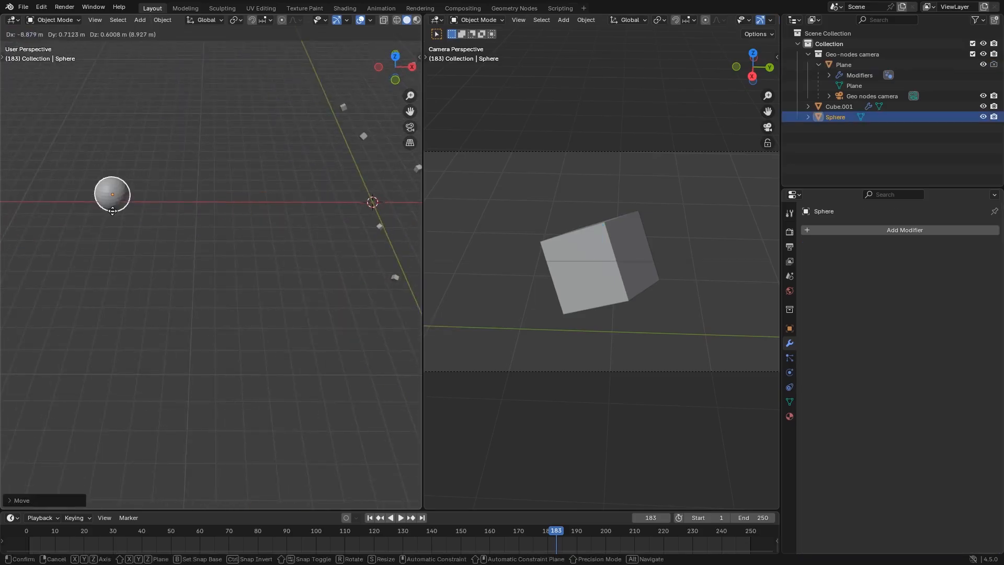
{"action": "left_click", "coordinate": [112, 211]}
{"action": "middle_click_drag", "start_coordinate": [174, 268], "coordinate": [225, 249]}
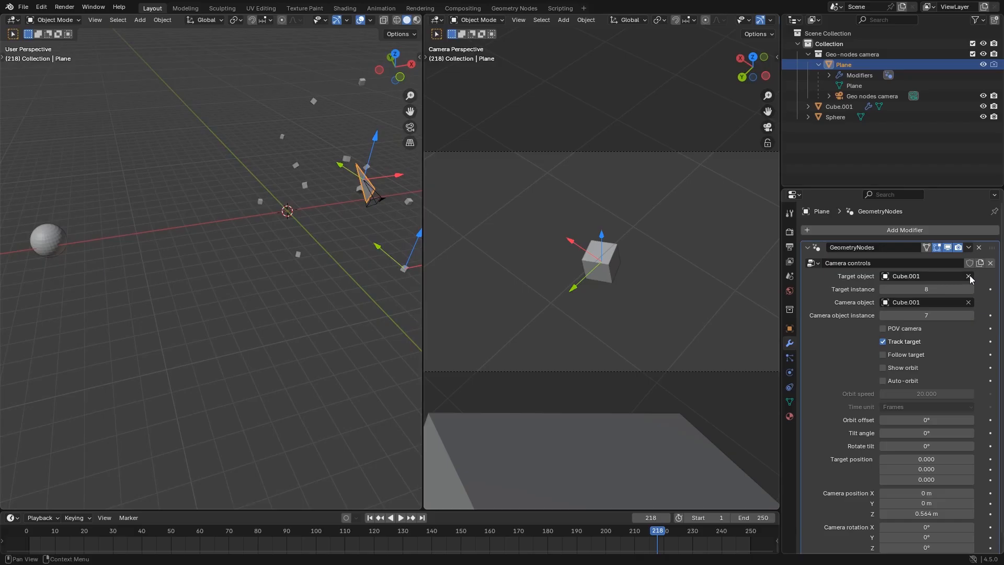
Replace the rig's target object with the sphere and play the animation to watch the cube-mounted camera track it
{"action": "left_click", "coordinate": [968, 276]}
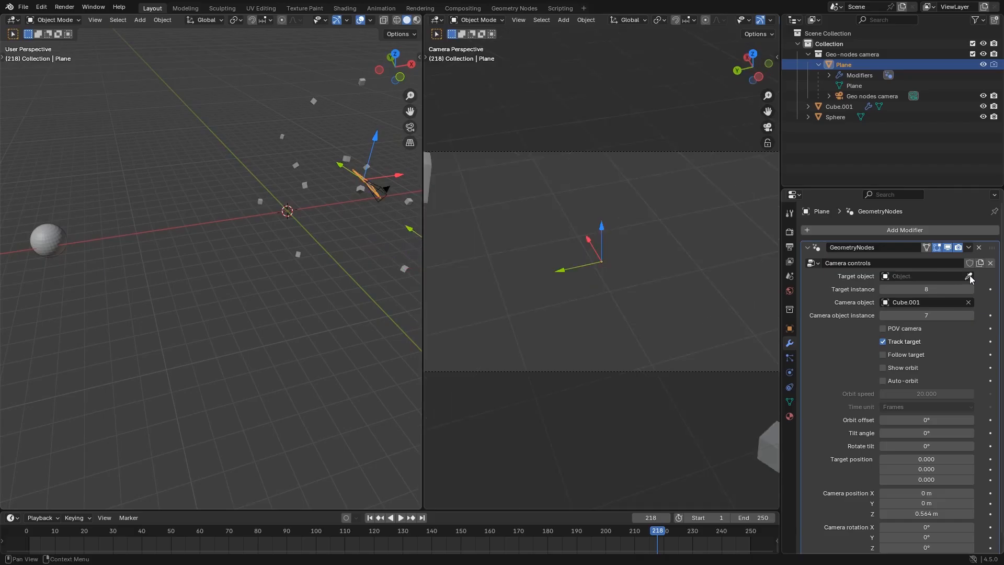
{"action": "left_click", "coordinate": [968, 276]}
{"action": "left_click", "coordinate": [46, 240]}
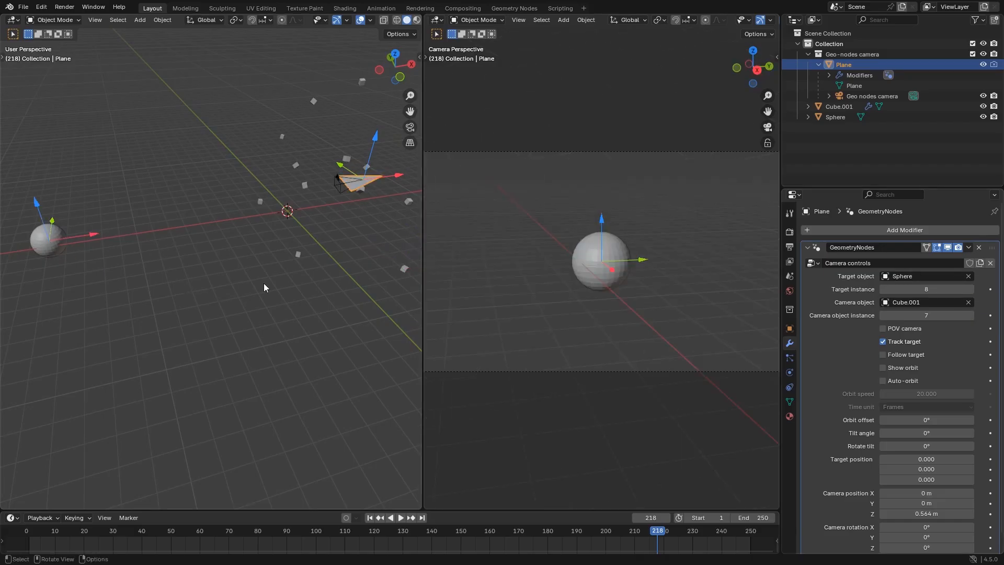
{"action": "middle_click_drag", "start_coordinate": [264, 284], "coordinate": [109, 213]}
{"action": "key", "text": "space"}
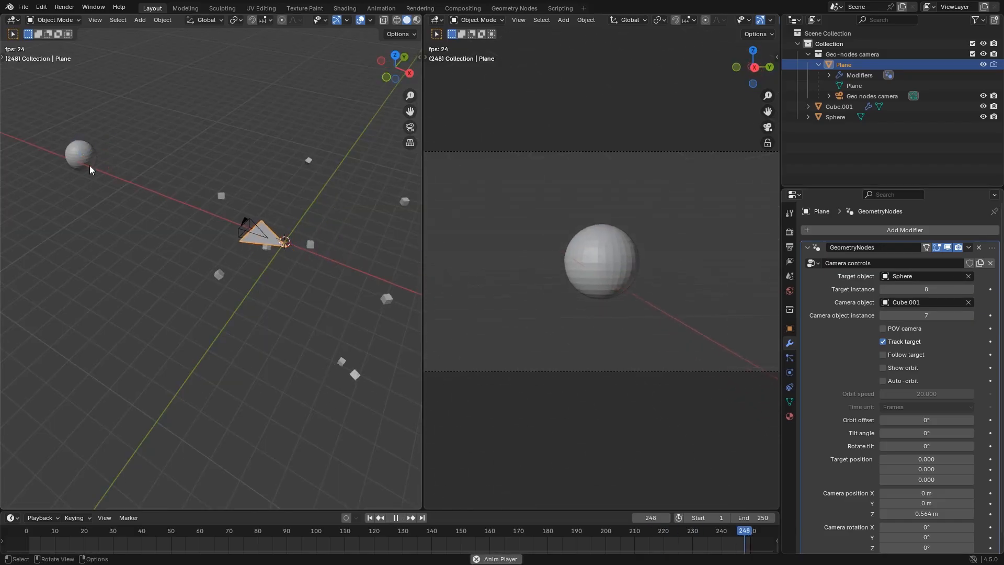
Set the rig's camera object instance to 9 and play the animation to watch the camera track the sphere
{"action": "key", "text": "Escape"}
{"action": "left_click", "coordinate": [970, 316]}
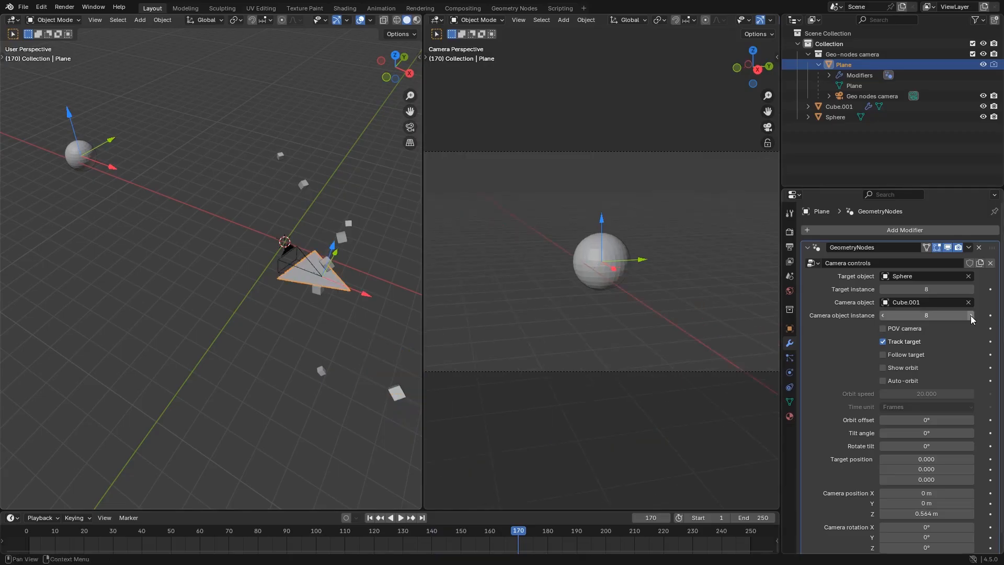
{"action": "left_click", "coordinate": [971, 315]}
{"action": "key", "text": "space"}
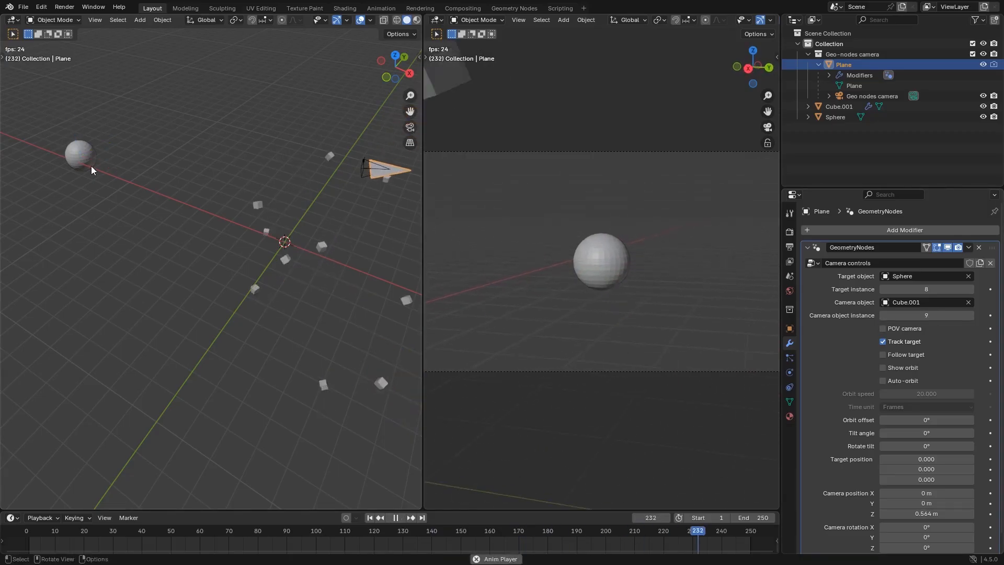
{"action": "key", "text": "Escape"}
Clear the rig's target and camera objects, then mount the camera on the sphere at a camera position Z of 1.74 m
{"action": "left_click", "coordinate": [968, 303]}
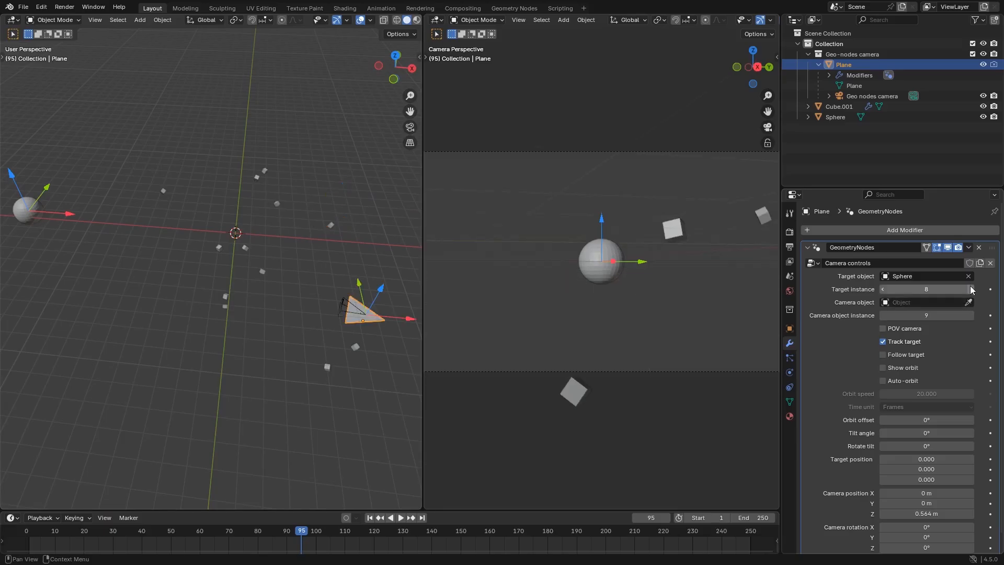
{"action": "left_click", "coordinate": [968, 276]}
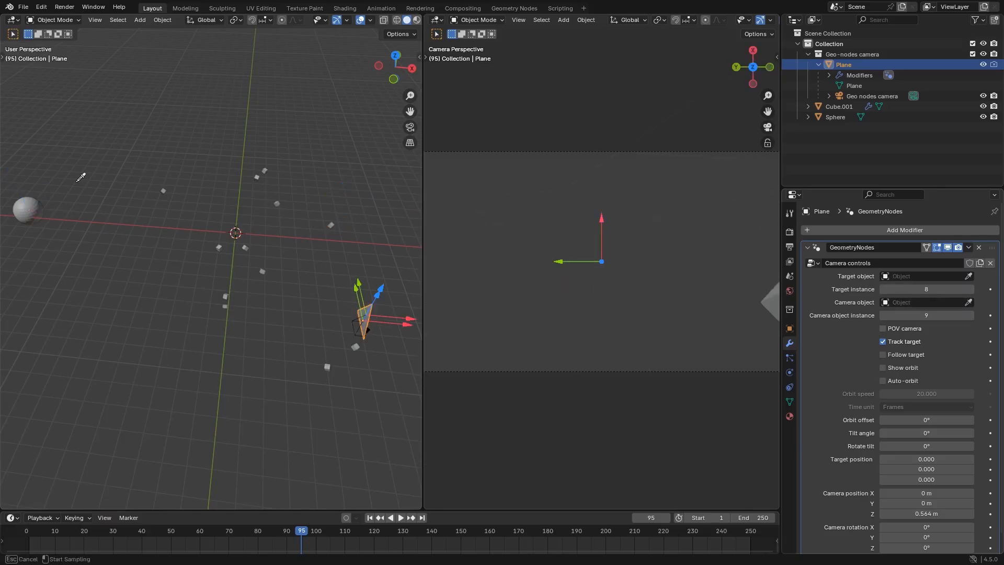
{"action": "left_click", "coordinate": [40, 200]}
{"action": "left_click_drag", "start_coordinate": [11, 173], "coordinate": [7, 159]}
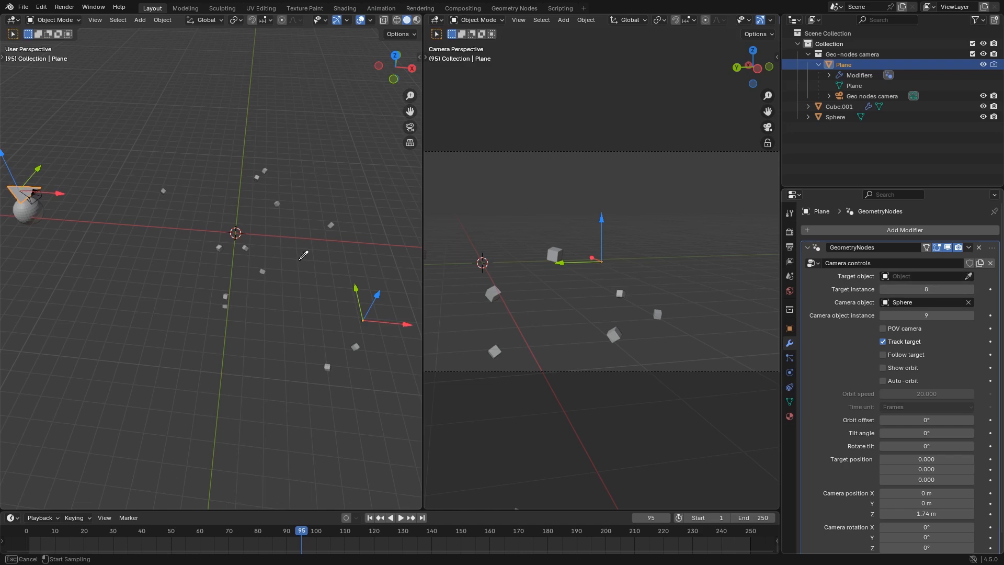
Set Cube.001 as the rig's target object and play the animation to watch the sphere-mounted camera track its cube instance
{"action": "left_click", "coordinate": [265, 270]}
{"action": "middle_click_drag", "start_coordinate": [52, 240], "coordinate": [104, 243]}
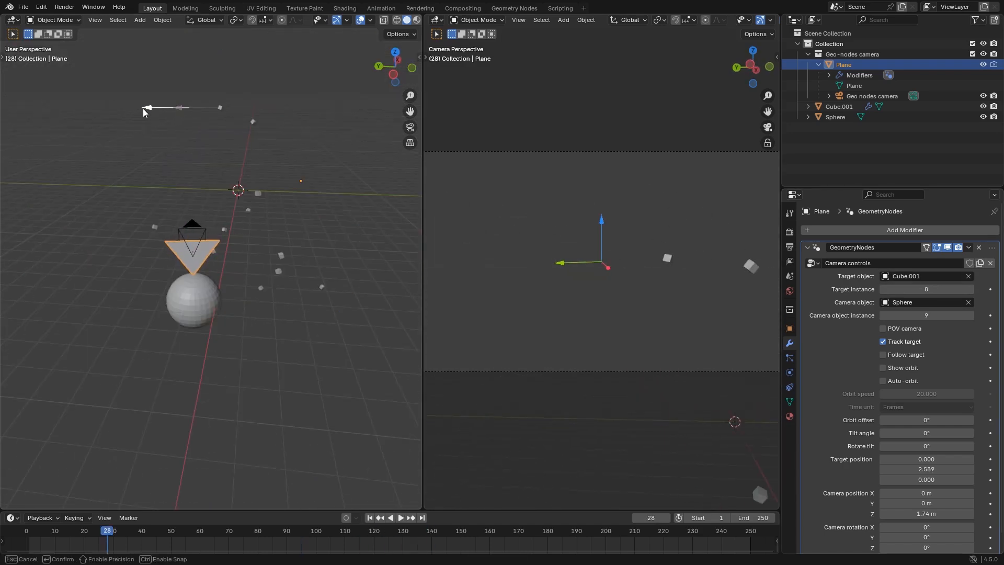
{"action": "left_click_drag", "start_coordinate": [144, 108], "coordinate": [212, 134]}
{"action": "key", "text": "space"}
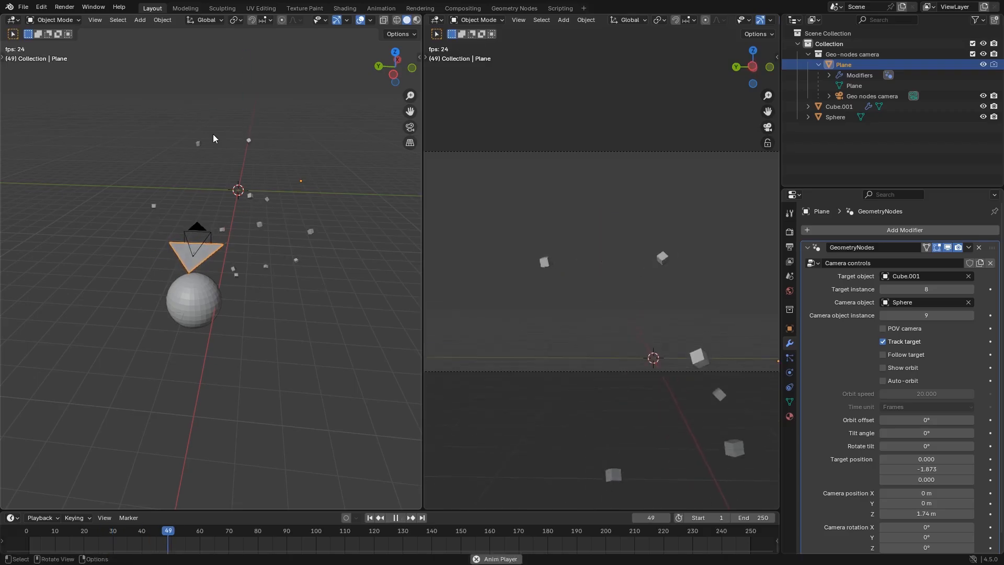
Stop the playback and set the rig's target instance to 4
{"action": "left_click", "coordinate": [970, 289]}
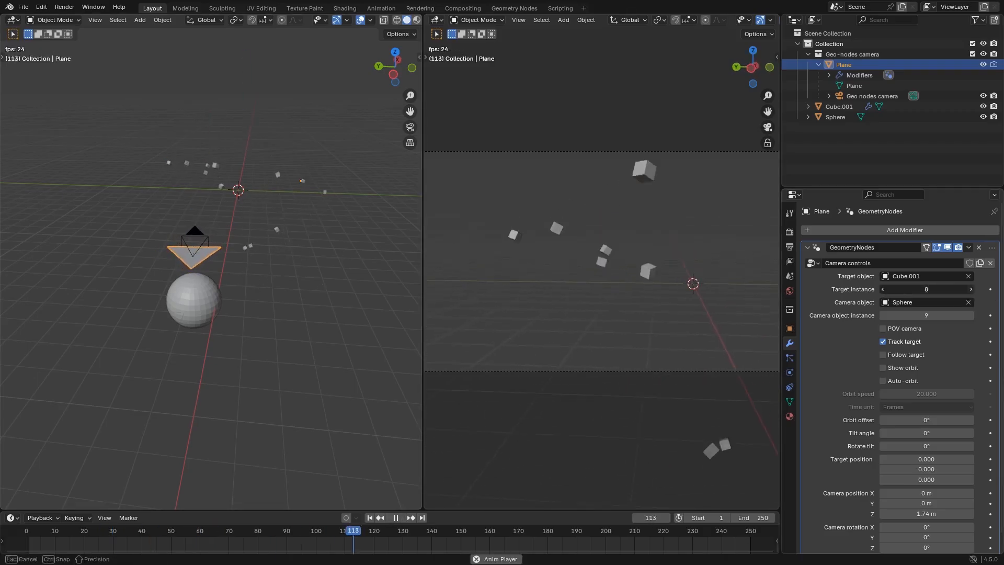
{"action": "key", "text": "space"}
{"action": "left_click", "coordinate": [882, 289]}
{"action": "left_click", "coordinate": [882, 289]}
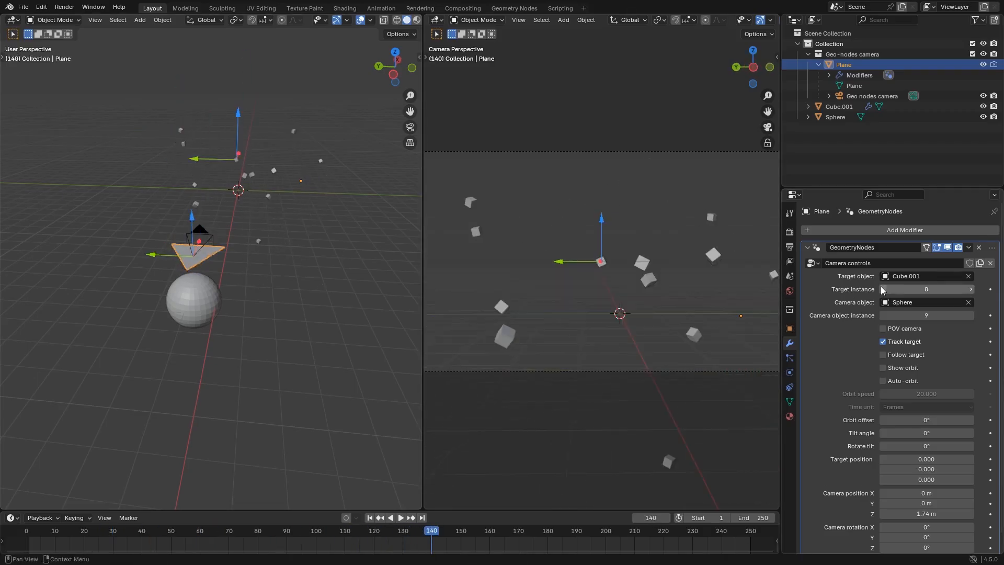
{"action": "left_click", "coordinate": [882, 289]}
{"action": "left_click", "coordinate": [883, 289]}
{"action": "left_click", "coordinate": [883, 289]}
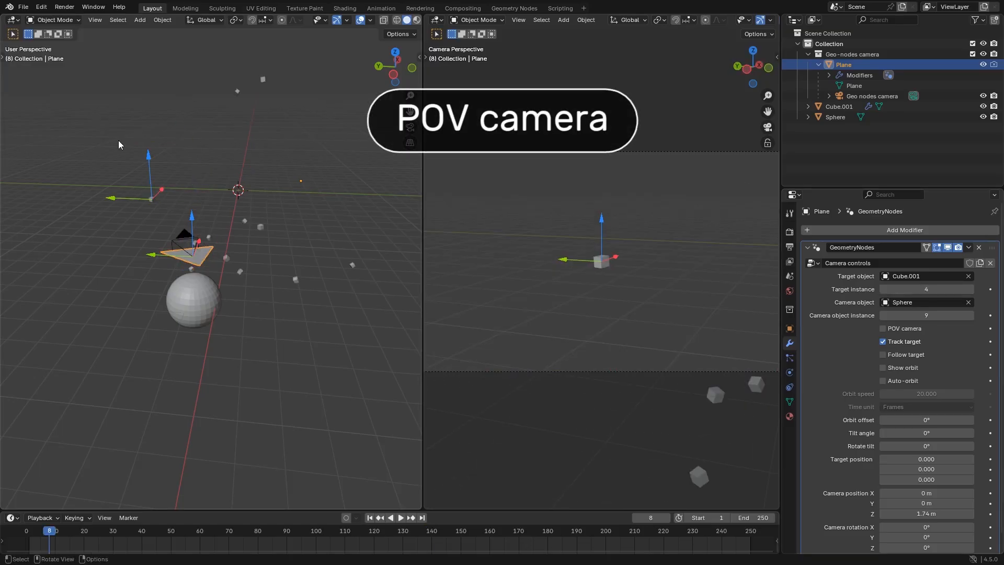
Enable the rig's POV camera option and disable Track target
{"action": "left_click", "coordinate": [897, 329]}
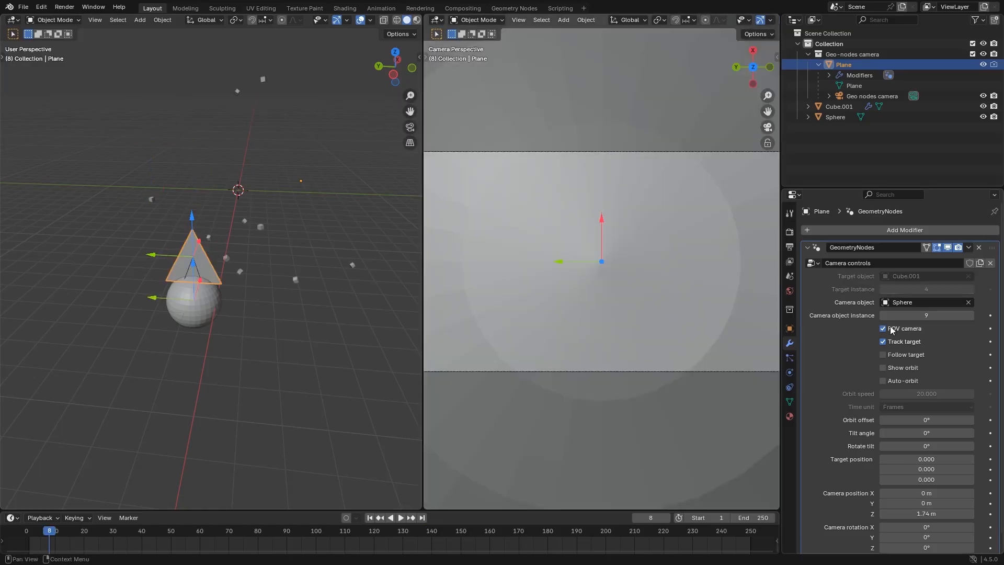
{"action": "mouse_move", "coordinate": [222, 335]}
{"action": "middle_mouse_down"}
{"action": "mouse_move", "coordinate": [297, 348]}
{"action": "mouse_move", "coordinate": [337, 325]}
{"action": "mouse_move", "coordinate": [230, 329]}
{"action": "middle_mouse_up"}
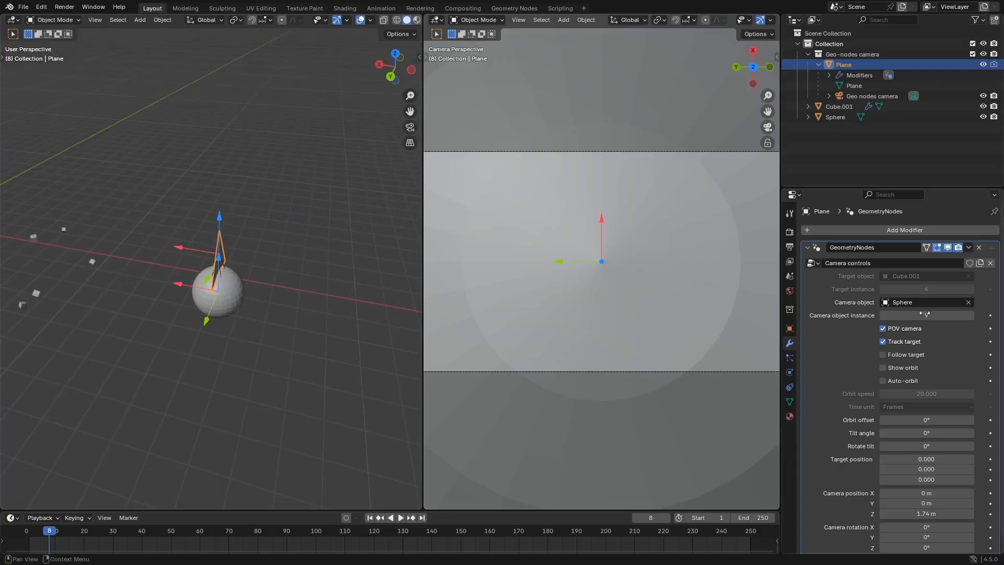
{"action": "left_click", "coordinate": [882, 342]}
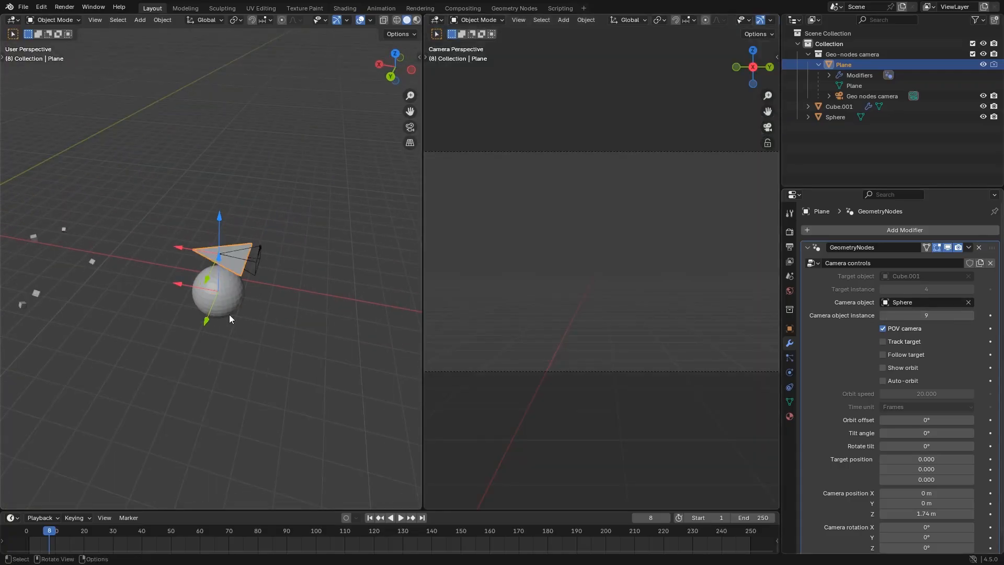
Rotate the sphere temporarily to check how the POV camera turns with it, and cancel the rotation
{"action": "middle_click_drag", "start_coordinate": [228, 314], "coordinate": [223, 288]}
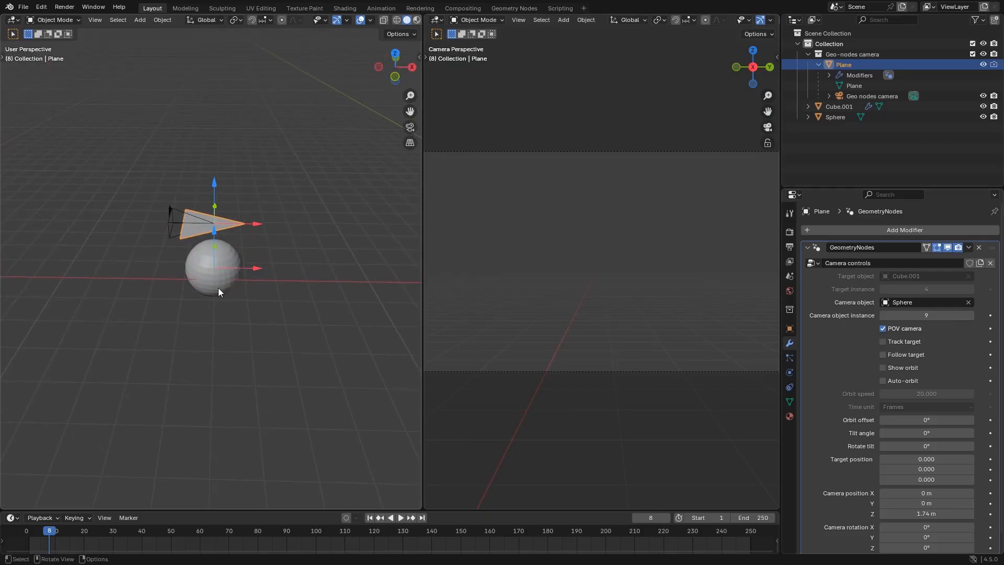
{"action": "left_click", "coordinate": [218, 290]}
{"action": "key", "text": "r"}
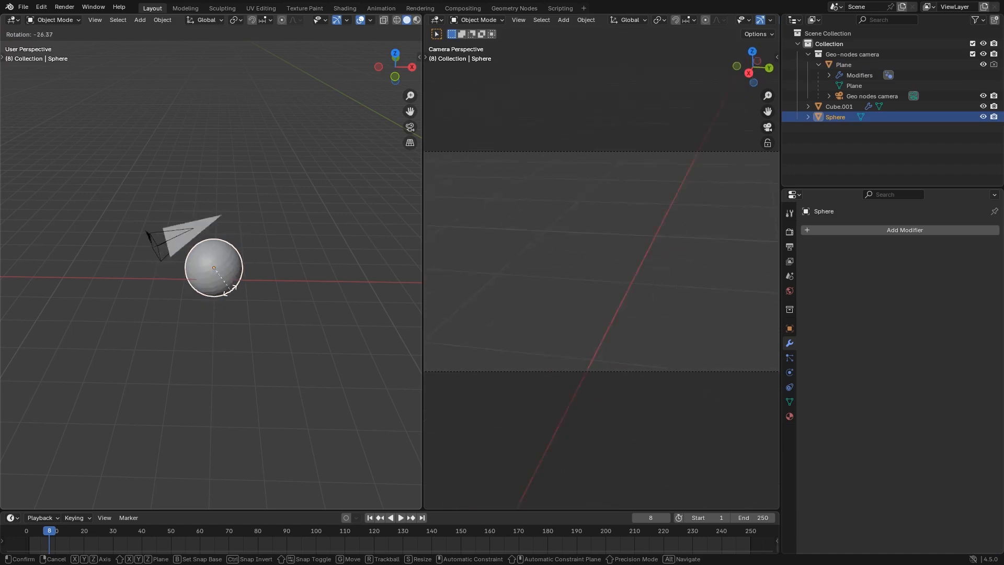
{"action": "left_click", "coordinate": [233, 324]}
{"action": "middle_click_drag", "start_coordinate": [240, 313], "coordinate": [391, 286]}
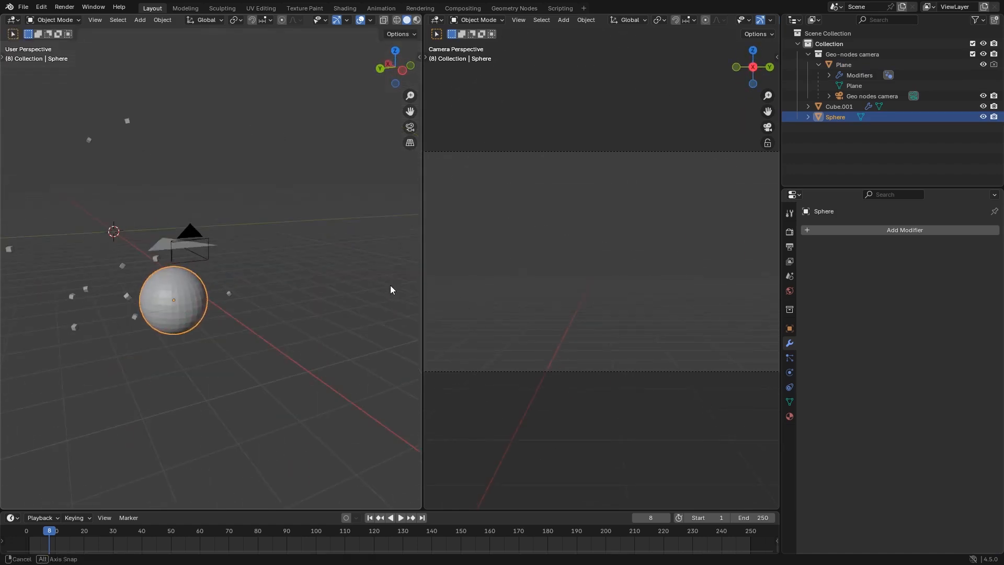
{"action": "middle_click_drag", "start_coordinate": [154, 266], "coordinate": [336, 298]}
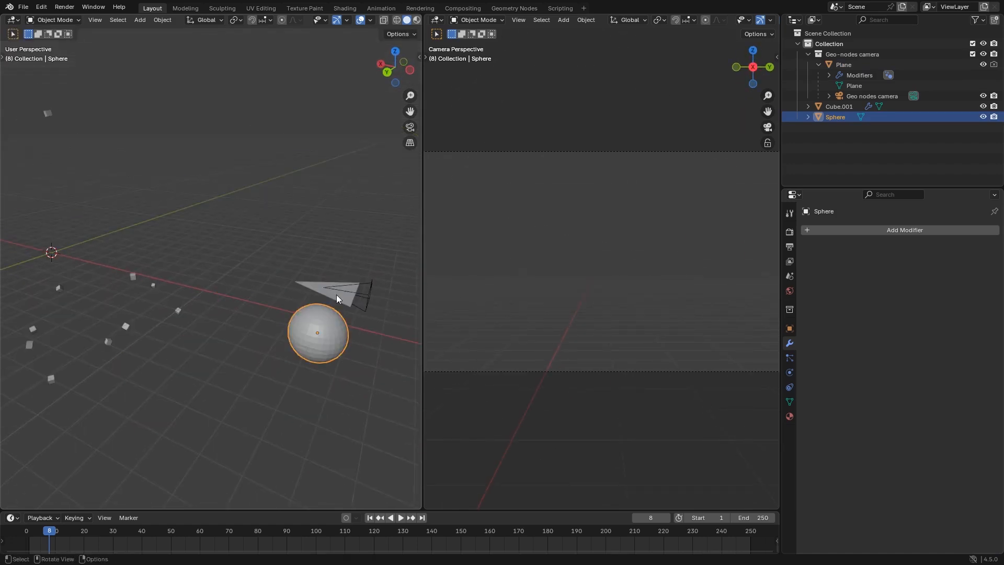
Replace the rig's camera object with Cube.001, lower camera position Z to 0.472 m, and play the animation
{"action": "left_click", "coordinate": [310, 285]}
{"action": "left_click", "coordinate": [969, 302]}
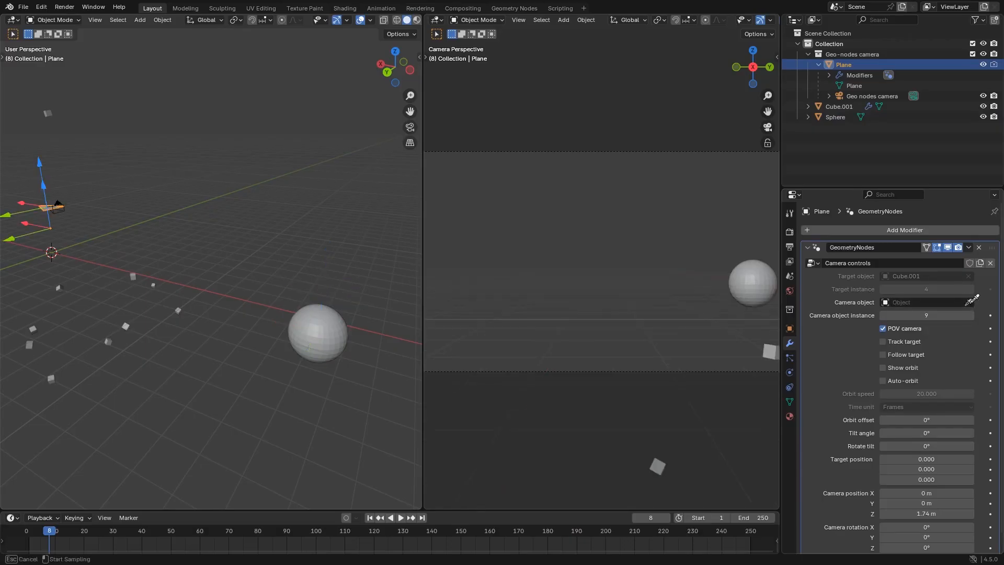
{"action": "left_click", "coordinate": [132, 273]}
{"action": "key", "text": "space"}
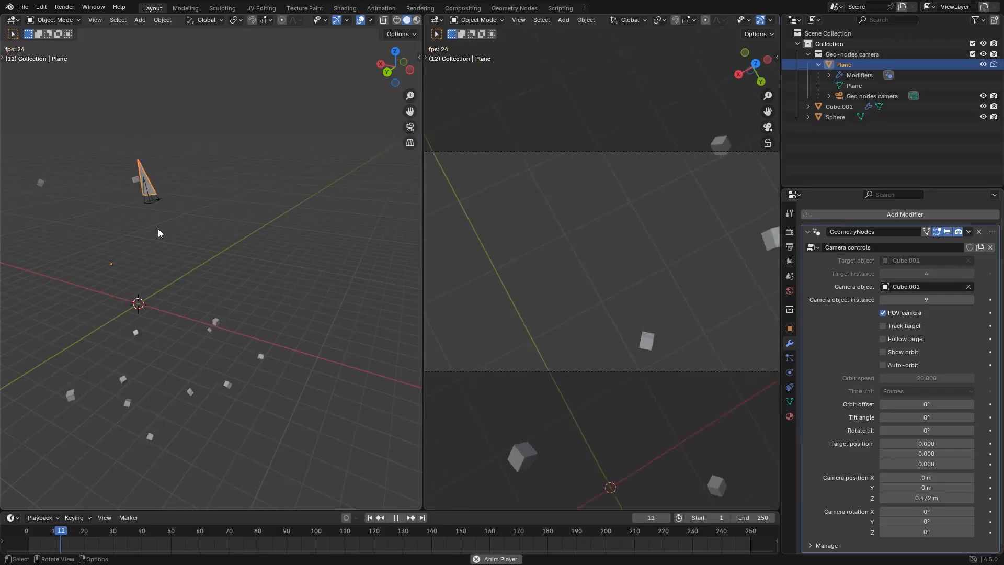
{"action": "scroll", "coordinate": [94, 254], "scroll_direction": "up", "scroll_amount": 3}
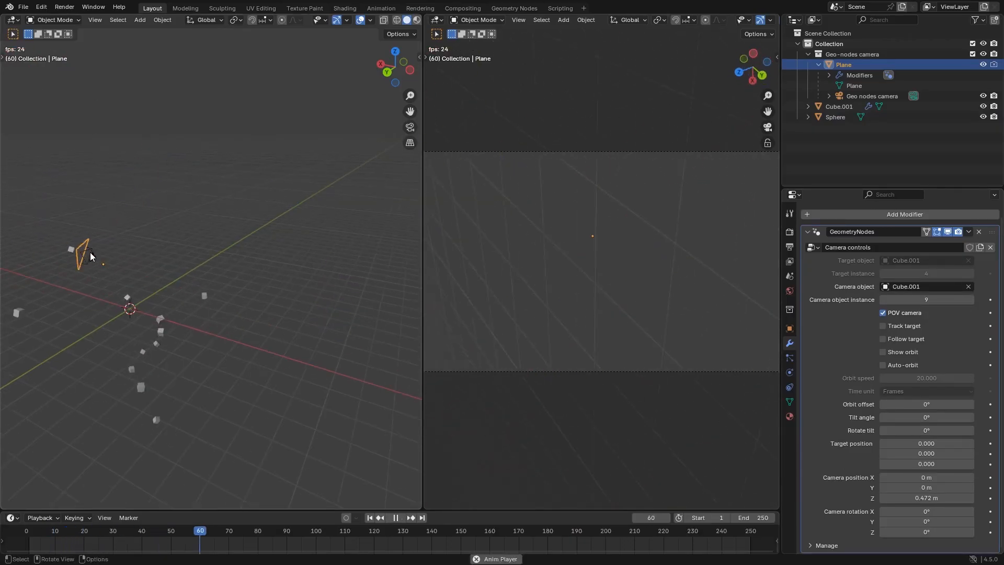
{"action": "middle_click_drag", "start_coordinate": [144, 289], "coordinate": [288, 275], "text": "shift"}
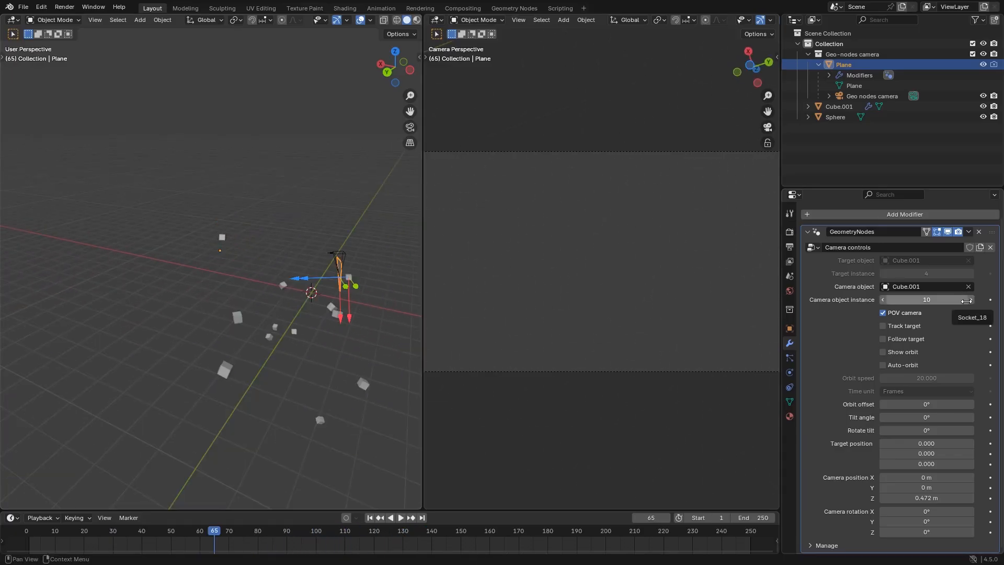
Stop the playback and set the rig's camera object instance to 7
{"action": "mouse_move", "coordinate": [966, 300]}
{"action": "left_mouse_down"}
{"action": "mouse_move", "coordinate": [979, 300]}
{"action": "mouse_move", "coordinate": [968, 301]}
{"action": "left_mouse_up"}
{"action": "left_click", "coordinate": [881, 299]}
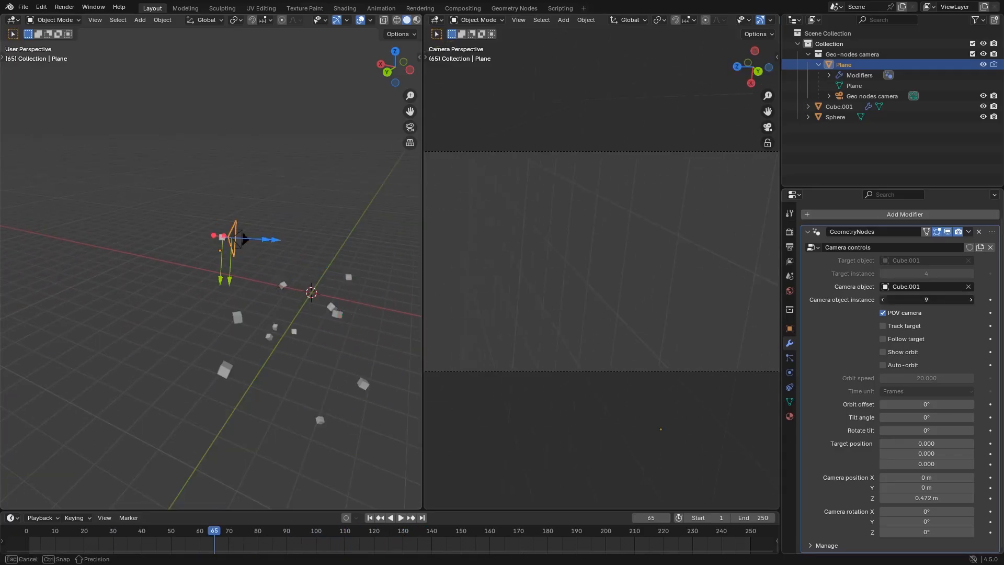
{"action": "left_click", "coordinate": [881, 300]}
{"action": "left_click", "coordinate": [881, 299]}
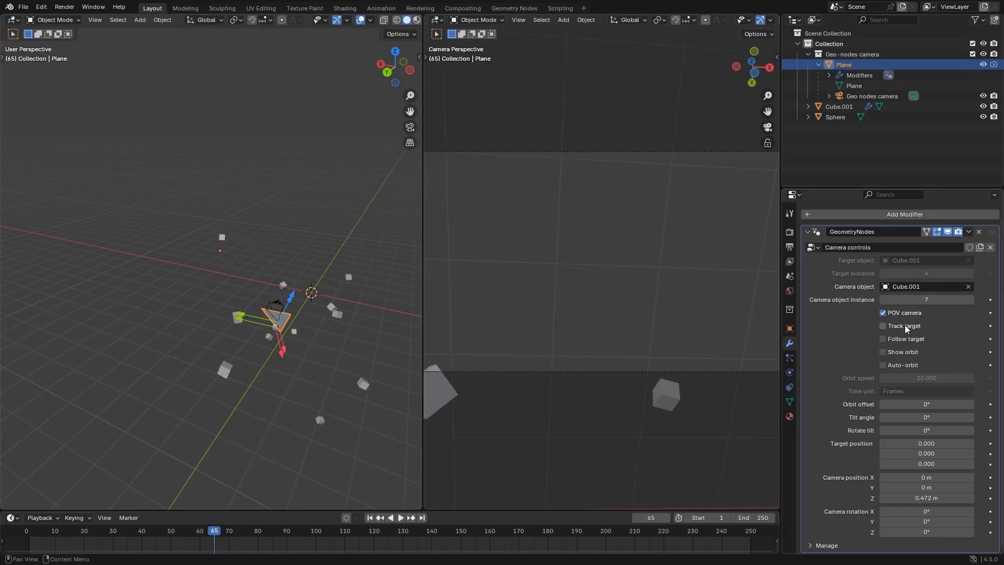
Enable Track target for the POV camera and set its camera position X to 1.62 m, checking it in playback
{"action": "left_click", "coordinate": [882, 326]}
{"action": "left_click_drag", "start_coordinate": [926, 477], "coordinate": [957, 477]}
{"action": "key", "text": "space"}
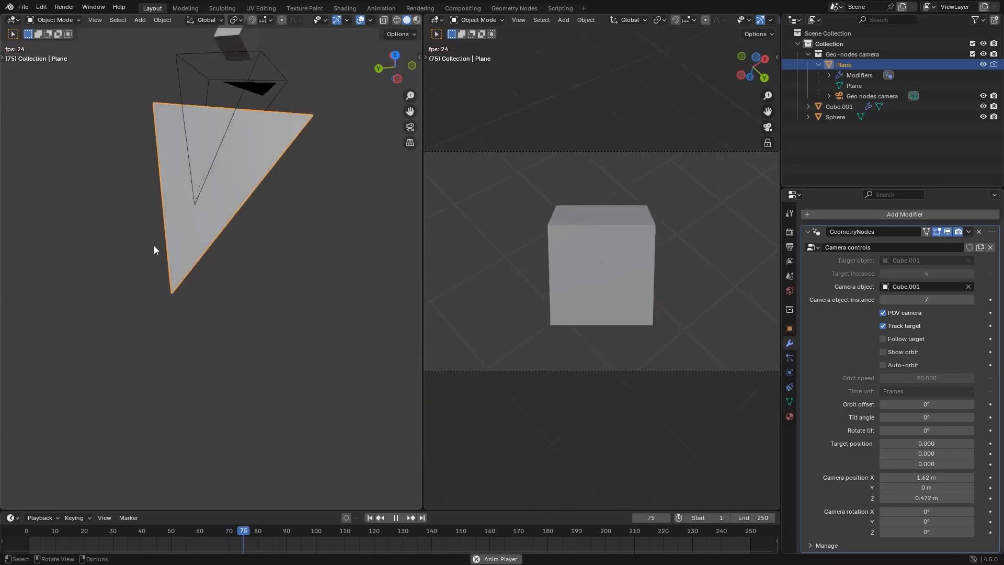
{"action": "key", "text": "space"}
Play the animation with the camera locked on its cube, and offset the target position to about Y 0.252 and Z -0.026
{"action": "scroll", "coordinate": [252, 146], "scroll_direction": "down", "scroll_amount": 4}
{"action": "middle_click_drag", "start_coordinate": [252, 145], "coordinate": [302, 420]}
{"action": "key", "text": "space"}
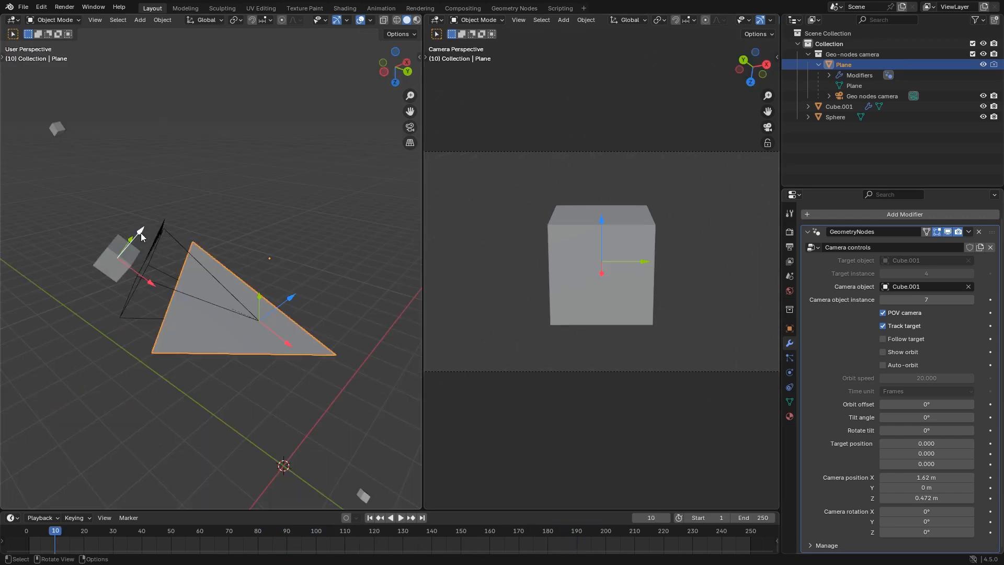
{"action": "left_click_drag", "start_coordinate": [140, 233], "coordinate": [163, 202]}
{"action": "left_click_drag", "start_coordinate": [164, 203], "coordinate": [155, 249]}
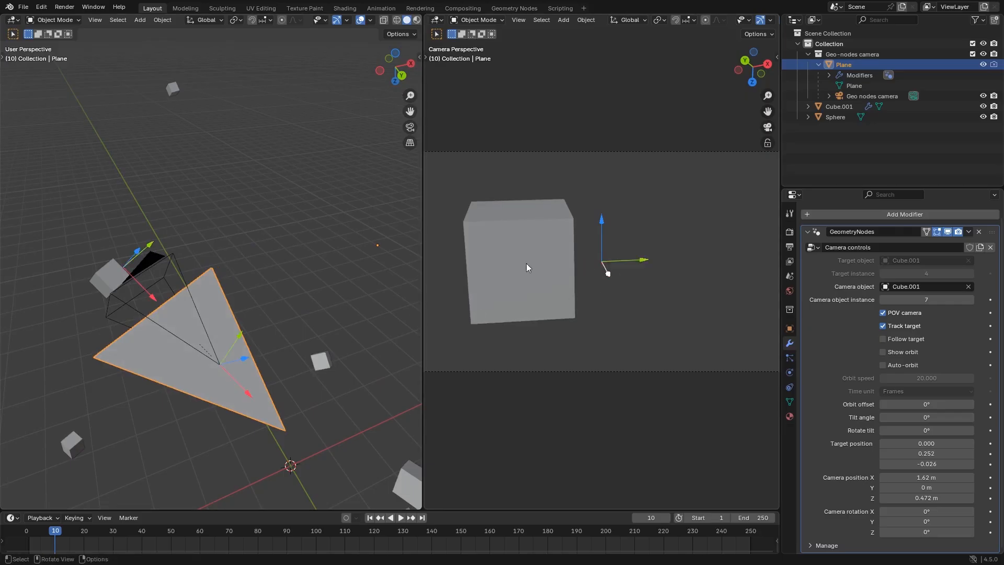
Play the animation of the two-curve scene to examine how the two objects travel along their Bézier curves
{"action": "key", "text": "space"}
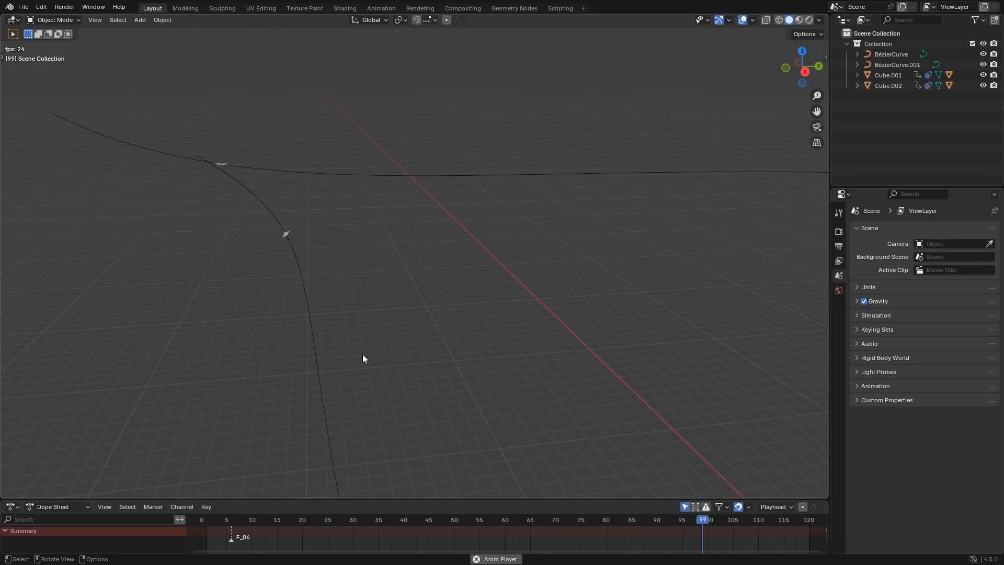
{"action": "key", "text": "Escape"}
{"action": "middle_click_drag", "start_coordinate": [363, 354], "coordinate": [414, 247]}
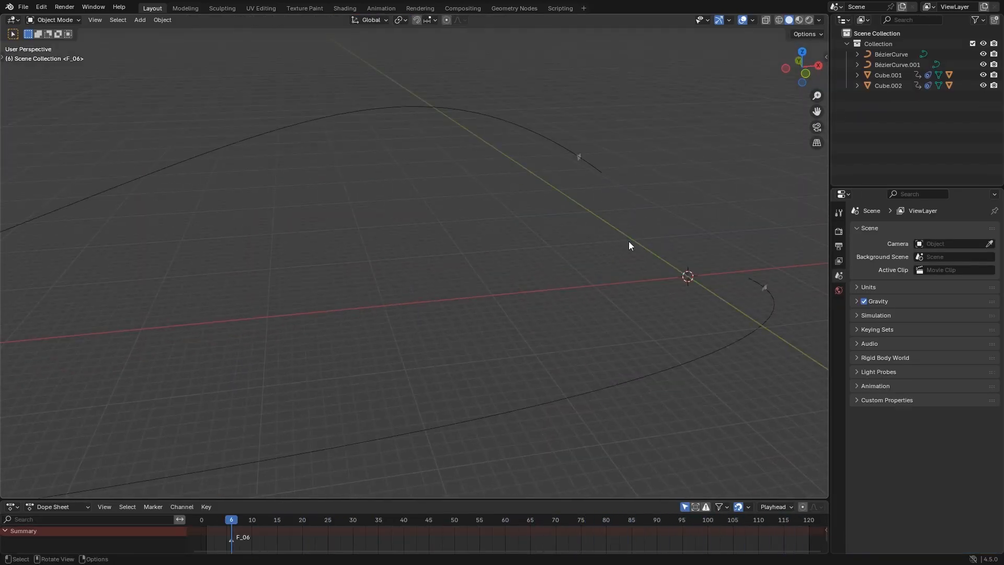
Add the Geo-nodes camera asset from the asset library to the scene at the world origin
{"action": "middle_click_drag", "start_coordinate": [657, 240], "coordinate": [373, 510]}
{"action": "key", "text": "shift+F1"}
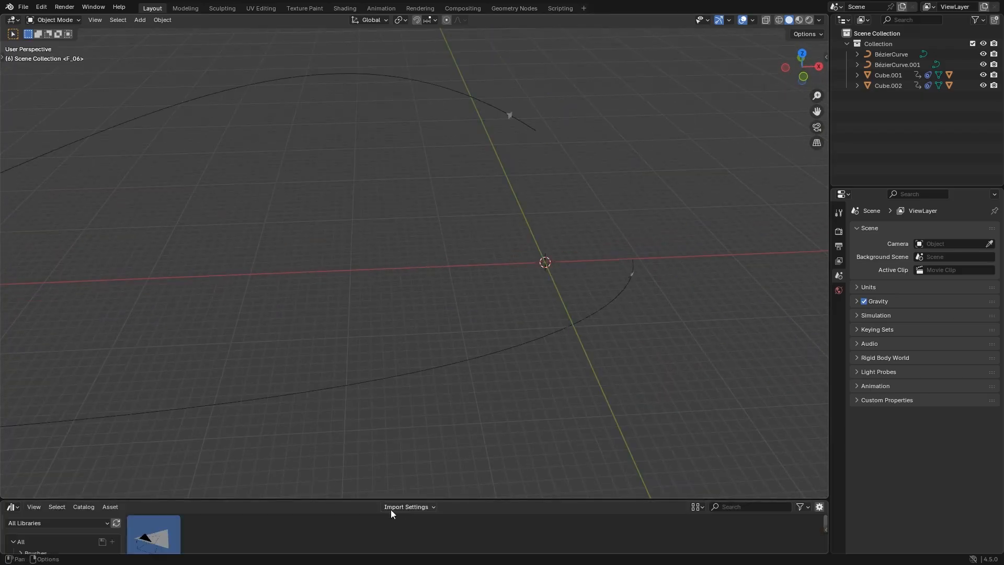
{"action": "left_click_drag", "start_coordinate": [164, 532], "coordinate": [579, 244]}
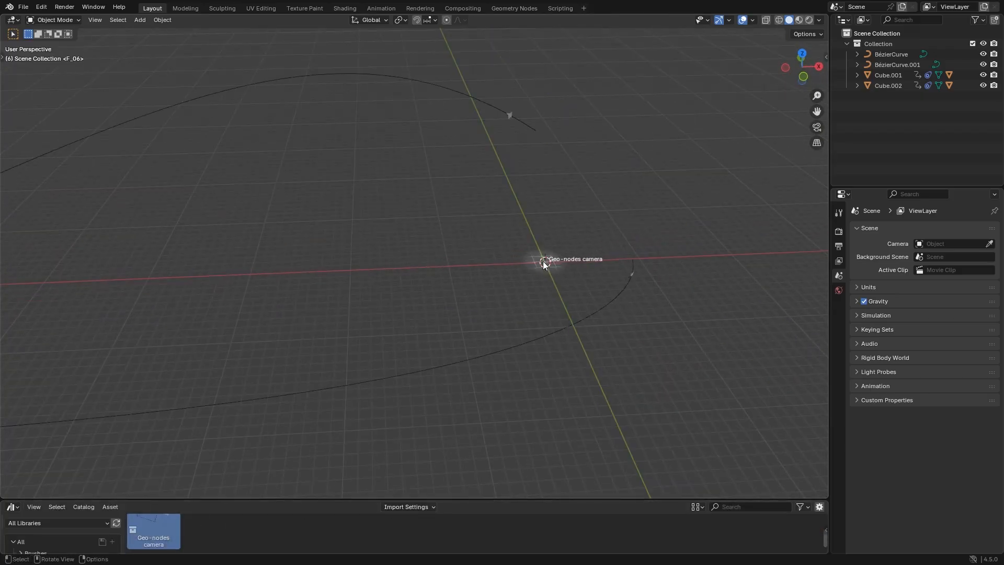
{"action": "left_click_drag", "start_coordinate": [543, 261], "coordinate": [543, 261]}
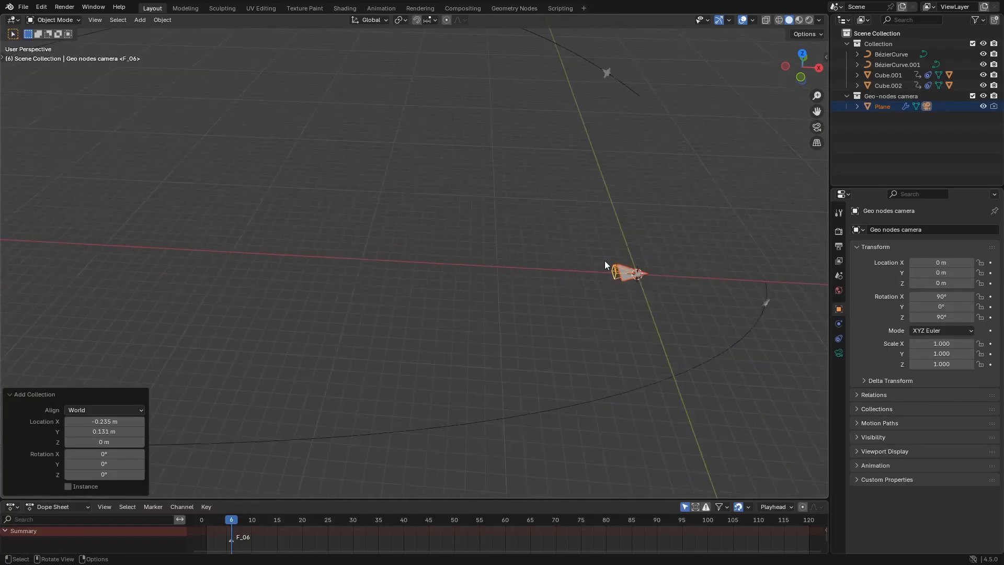
{"action": "scroll", "coordinate": [605, 260], "scroll_direction": "up", "scroll_amount": 1}
{"action": "scroll", "coordinate": [502, 230], "scroll_direction": "up", "scroll_amount": 2}
Make the rig's Geo nodes camera, nested under Plane, the active scene camera
{"action": "left_click", "coordinate": [669, 285]}
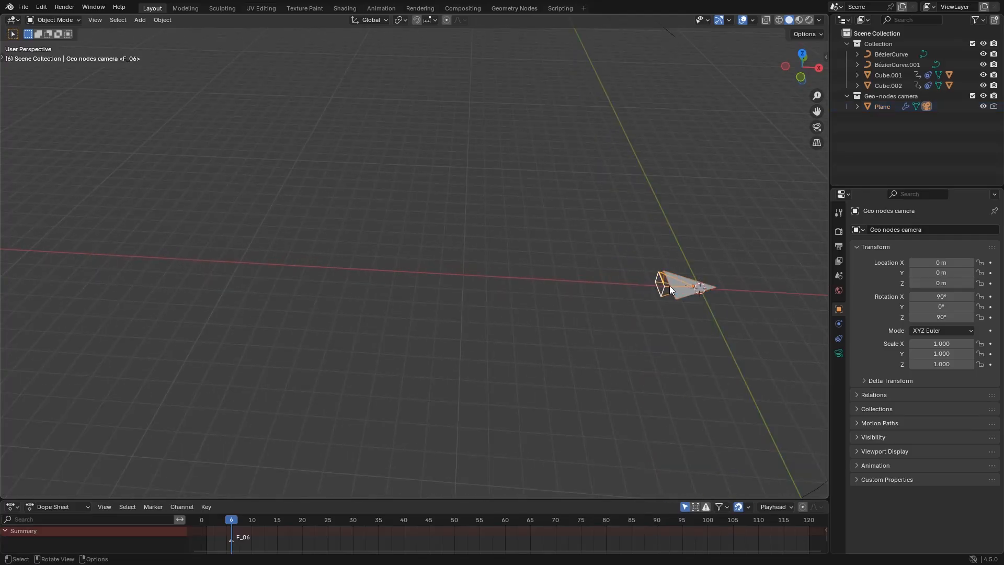
{"action": "left_click", "coordinate": [857, 106]}
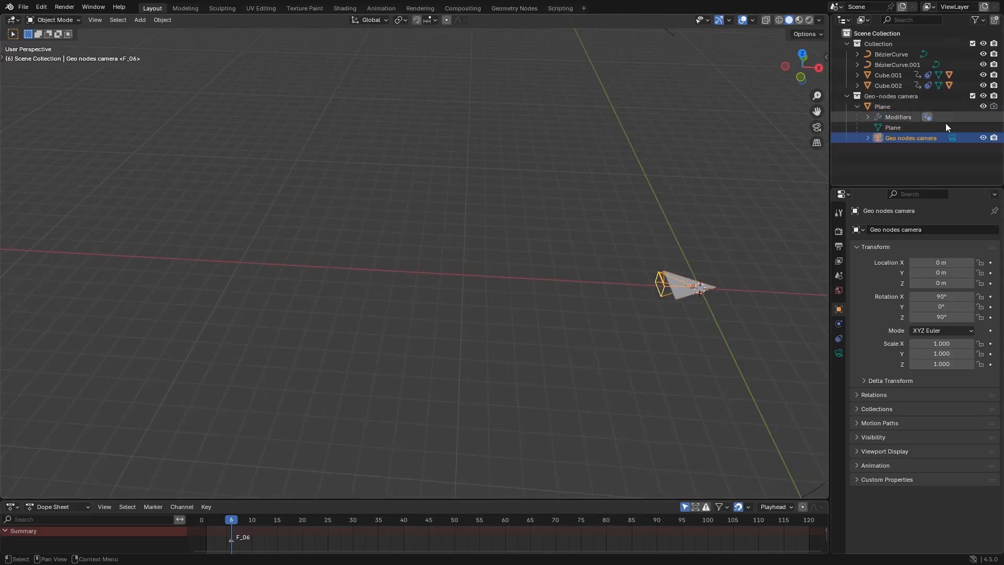
{"action": "left_click", "coordinate": [952, 137]}
{"action": "middle_click_drag", "start_coordinate": [658, 324], "coordinate": [622, 278]}
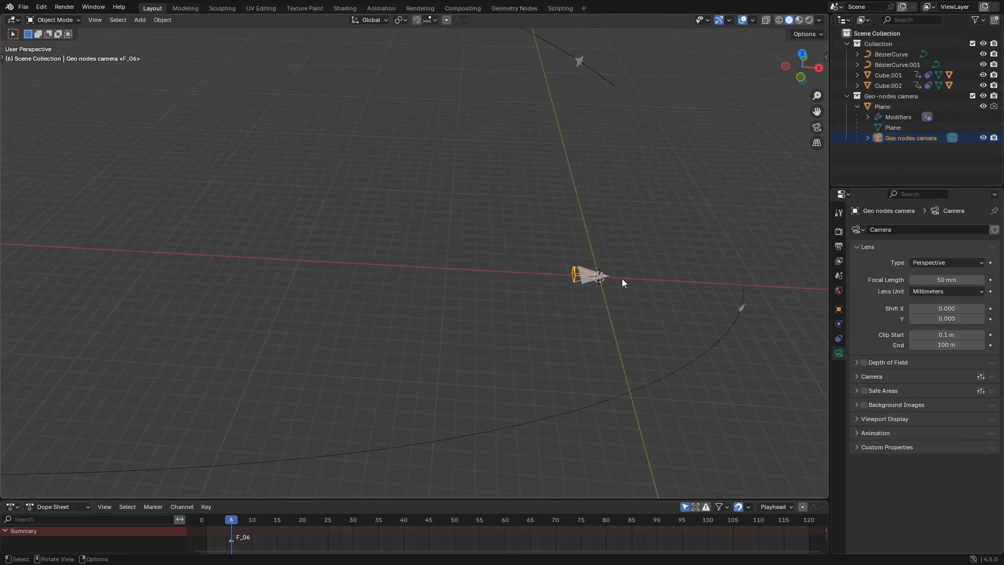
Set Cube.001 as the camera object of the rig's Plane and enable its POV camera option
{"action": "left_click", "coordinate": [622, 280]}
{"action": "left_click", "coordinate": [838, 324]}
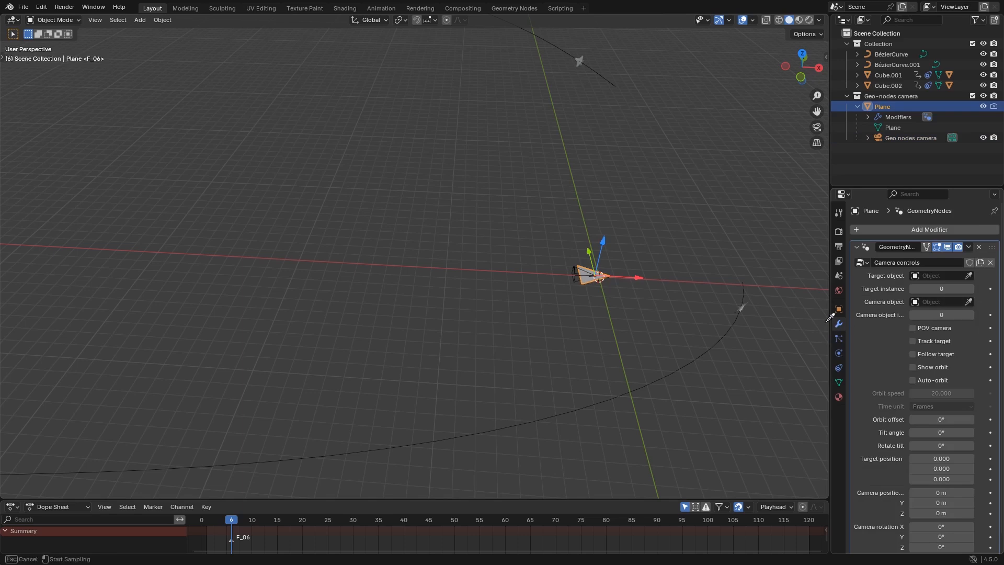
{"action": "left_click", "coordinate": [750, 299]}
{"action": "middle_click_drag", "start_coordinate": [752, 307], "coordinate": [942, 360]}
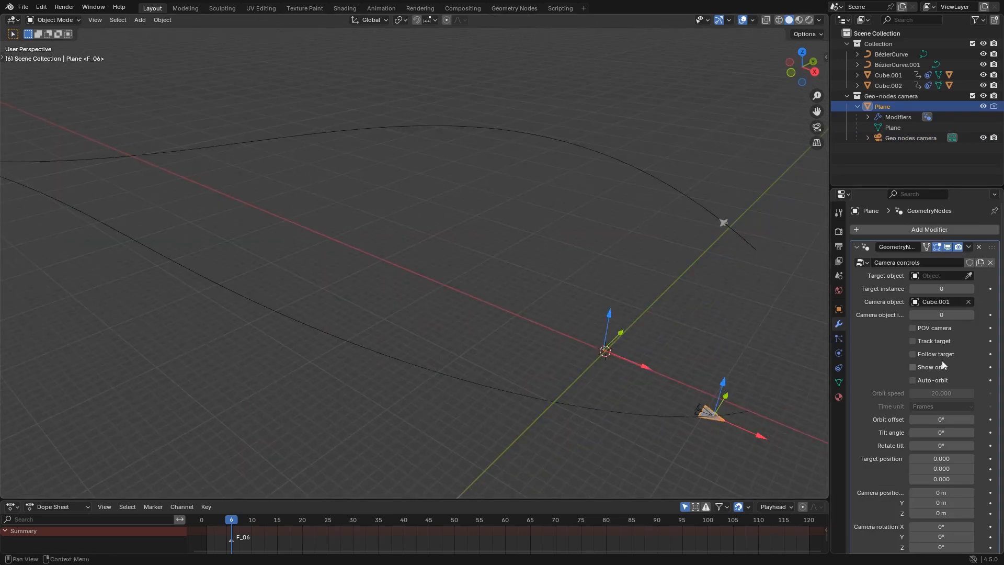
{"action": "left_click", "coordinate": [934, 328]}
{"action": "middle_click_drag", "start_coordinate": [617, 397], "coordinate": [453, 344]}
{"action": "scroll", "coordinate": [454, 344], "scroll_direction": "down", "scroll_amount": 4}
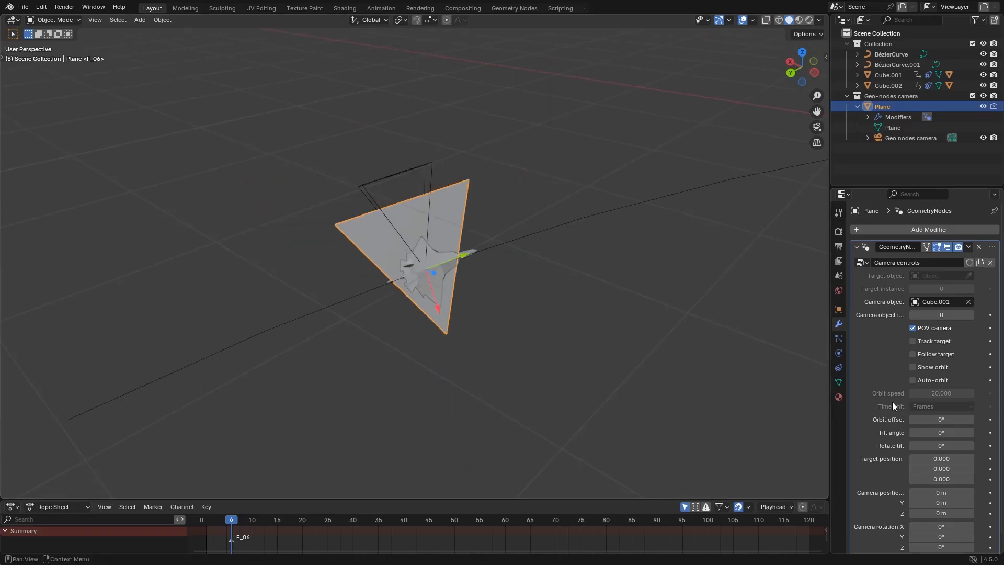
Set the rig's camera rotation Z to -90°
{"action": "scroll", "coordinate": [904, 394], "scroll_direction": "down", "scroll_amount": 1}
{"action": "left_click", "coordinate": [930, 531]}
{"action": "type", "text": "-9"}
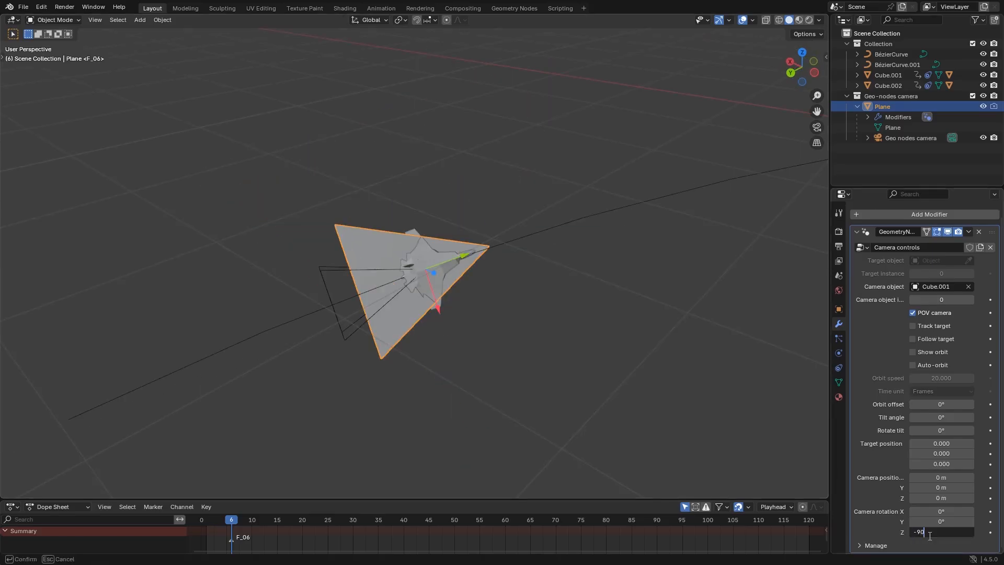
{"action": "type", "text": "0"}
{"action": "key", "text": "Return"}
{"action": "left_click", "coordinate": [607, 396]}
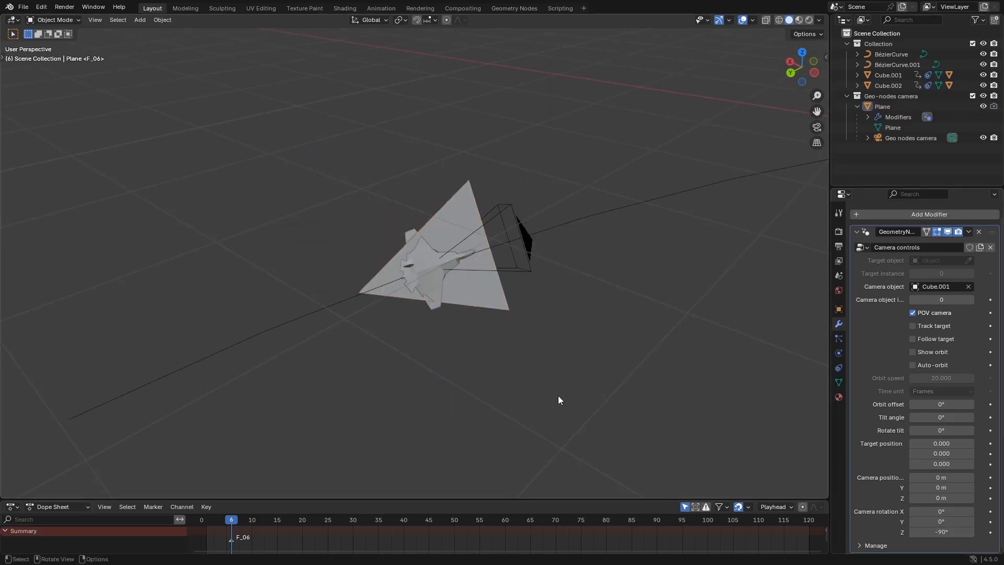
Split the 3D viewport vertically into two views and show the active camera's view in one of them
{"action": "middle_click_drag", "start_coordinate": [558, 399], "coordinate": [766, 275]}
{"action": "right_click", "coordinate": [829, 182]}
{"action": "left_click", "coordinate": [801, 182]}
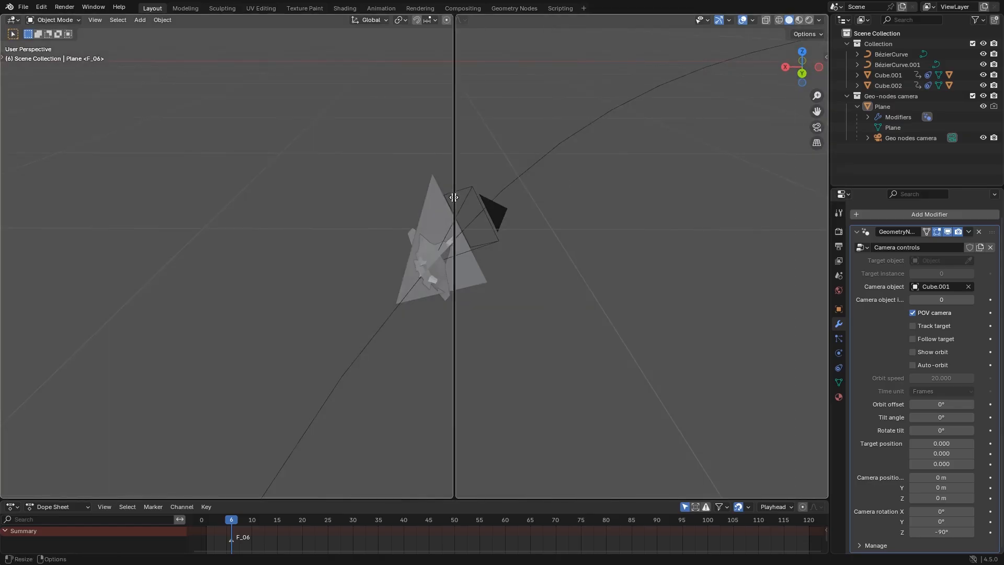
{"action": "left_click", "coordinate": [458, 199]}
{"action": "key", "text": "KP_0"}
{"action": "middle_click_drag", "start_coordinate": [270, 301], "coordinate": [296, 308]}
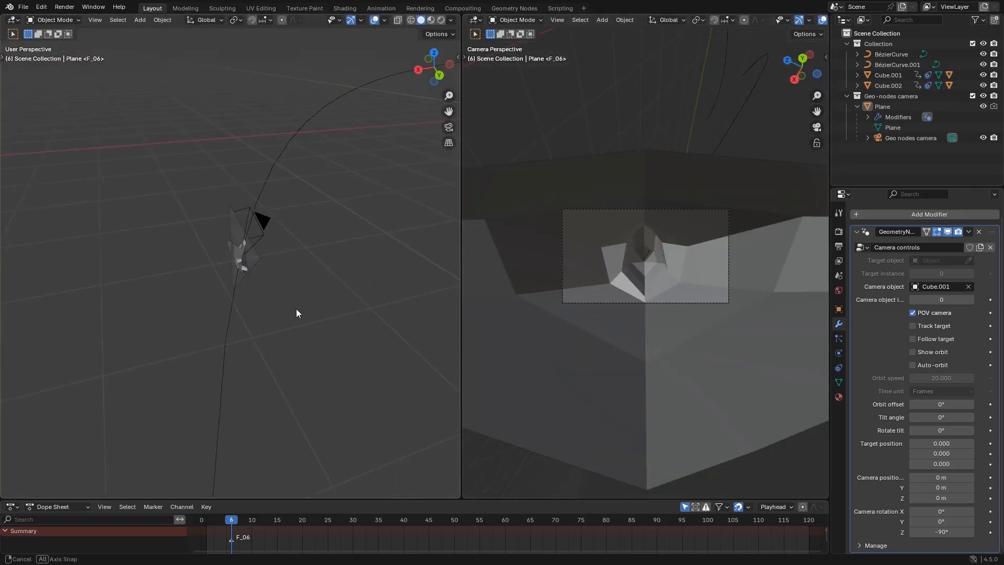
Offset the rig's camera to about Y -1.79 m and Z 0.278 m from the jet and play the animation to check the view
{"action": "left_click", "coordinate": [289, 252]}
{"action": "left_click_drag", "start_coordinate": [280, 251], "coordinate": [292, 247]}
{"action": "middle_click_drag", "start_coordinate": [281, 278], "coordinate": [305, 356]}
{"action": "left_click_drag", "start_coordinate": [240, 211], "coordinate": [258, 282]}
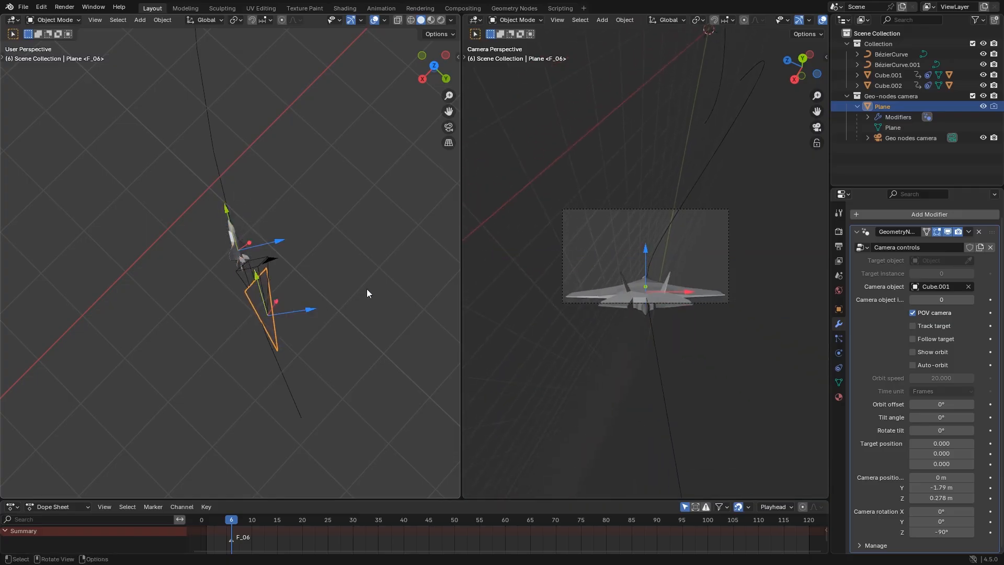
{"action": "key", "text": "space"}
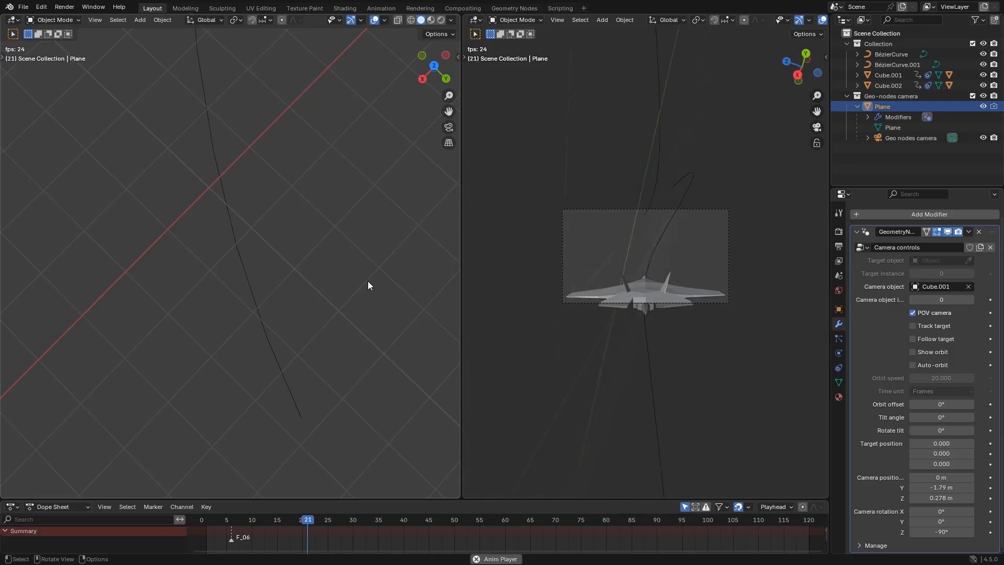
{"action": "key", "text": "space"}
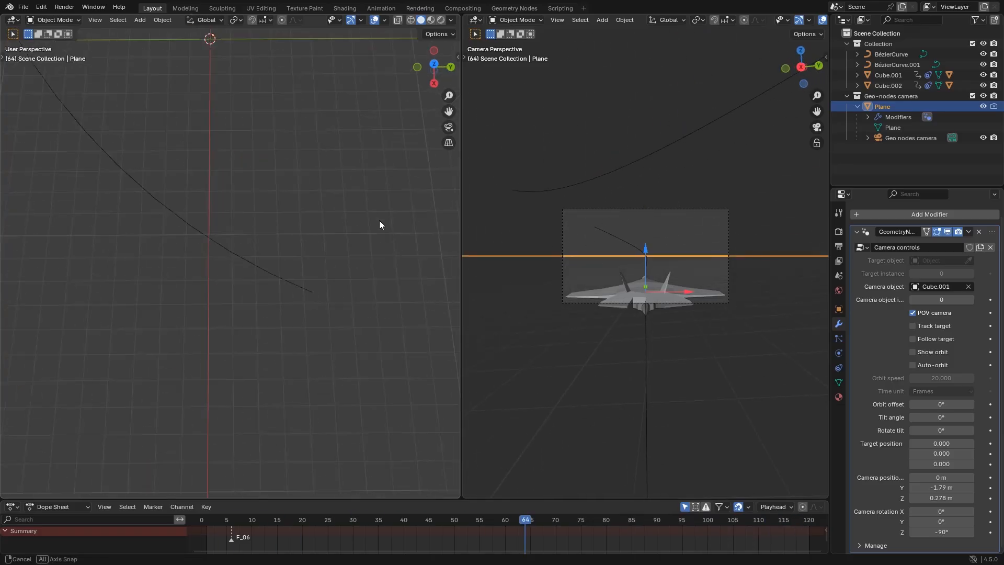
Replace the rig's camera object with the other jet, Cube.002, and play the animation
{"action": "middle_click_drag", "start_coordinate": [378, 221], "coordinate": [312, 194]}
{"action": "left_click", "coordinate": [967, 286]}
{"action": "left_click", "coordinate": [968, 287]}
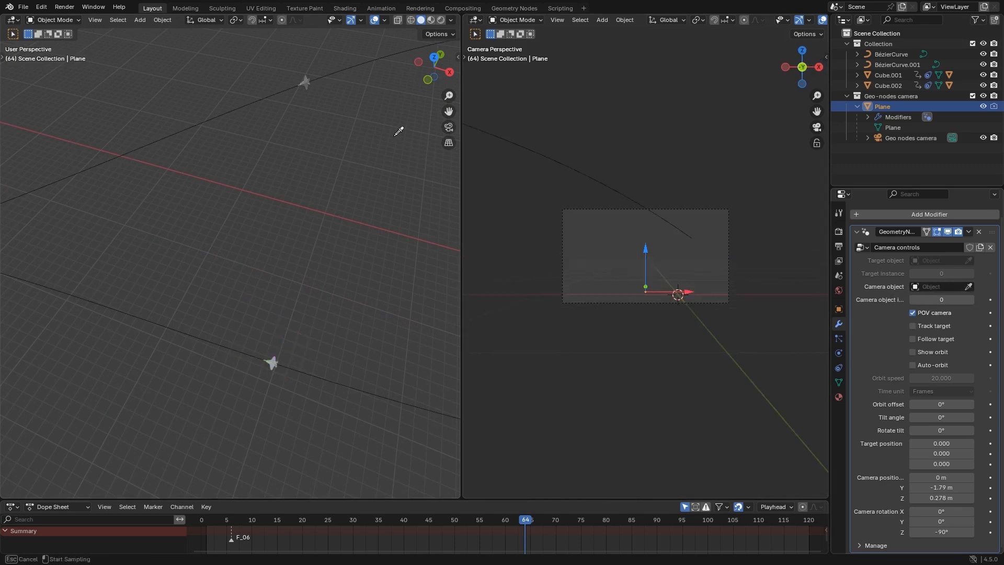
{"action": "left_click", "coordinate": [308, 86]}
{"action": "key", "text": "space"}
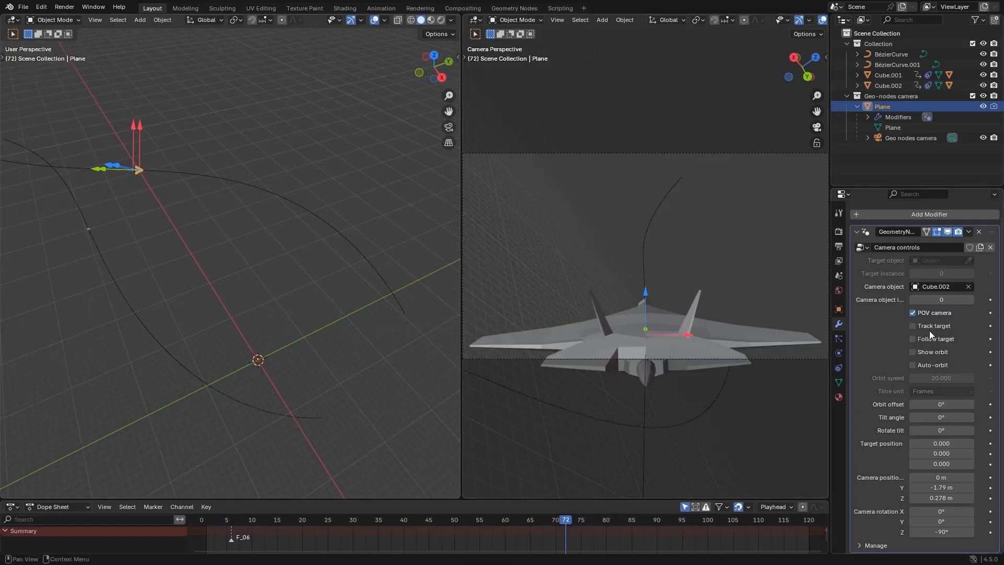
Enable Track target on the rig and set the camera rotation Z to 0°
{"action": "left_click", "coordinate": [930, 330]}
{"action": "key", "text": "KP_Decimal"}
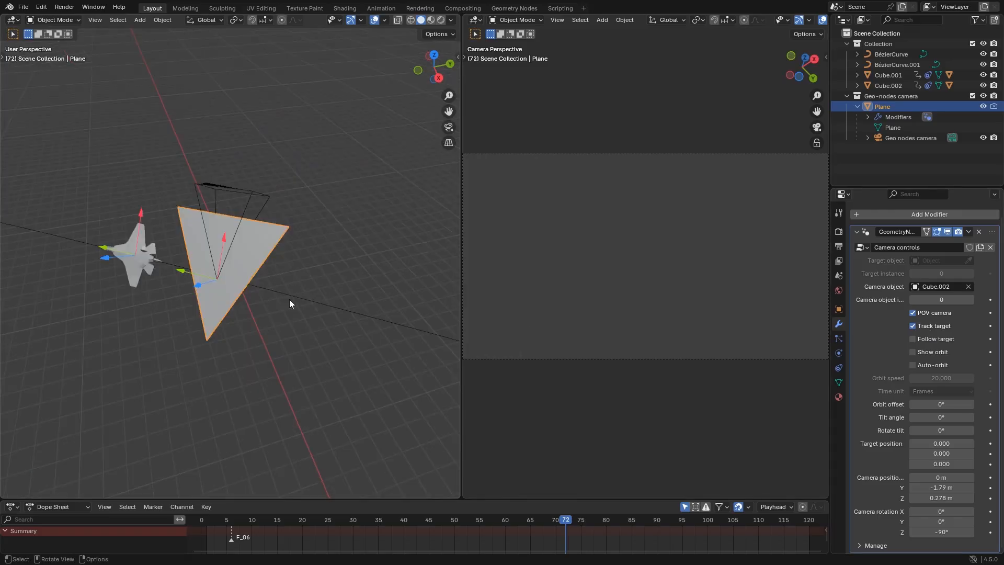
{"action": "middle_click_drag", "start_coordinate": [289, 299], "coordinate": [322, 278]}
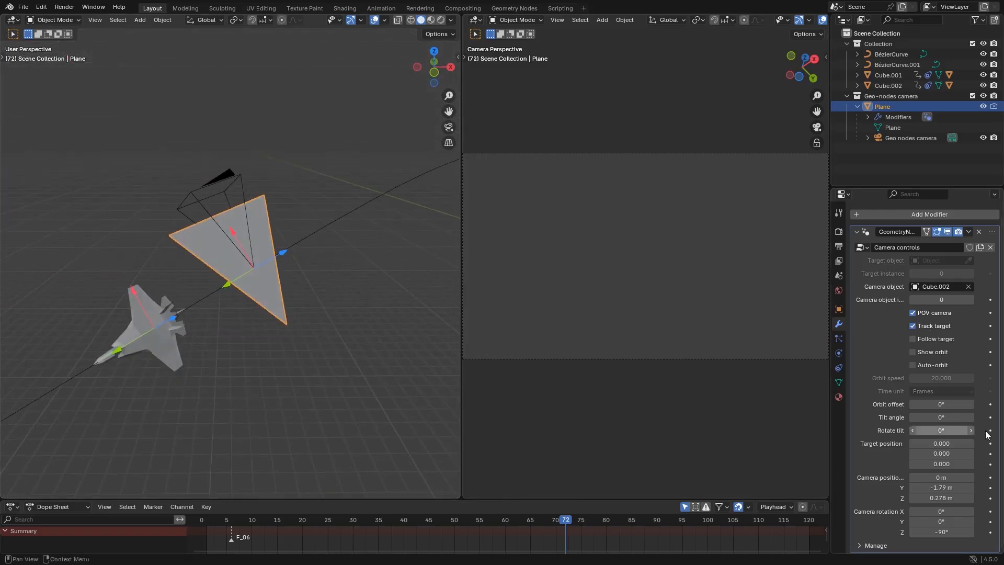
{"action": "left_click", "coordinate": [938, 531]}
{"action": "type", "text": "0"}
{"action": "key", "text": "Return"}
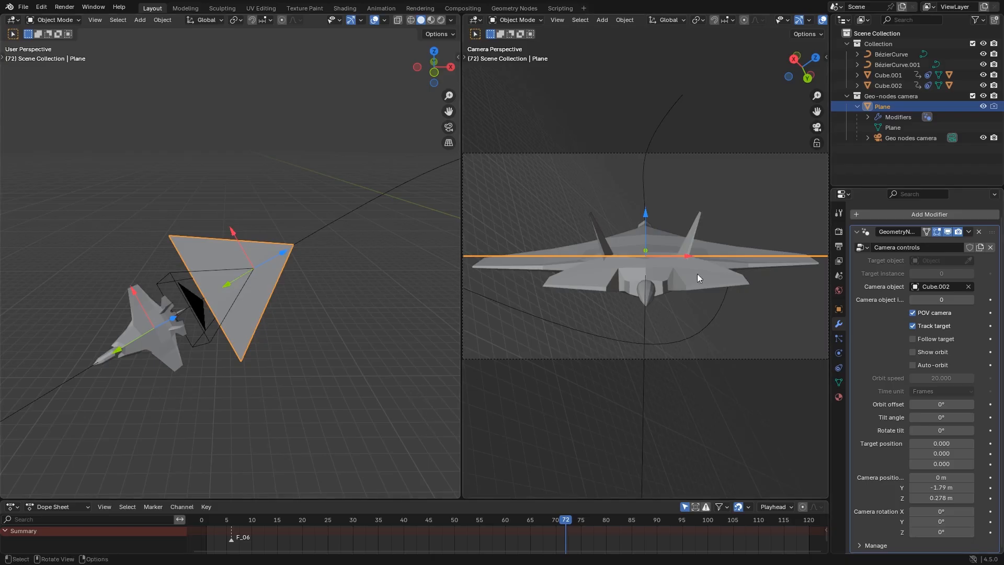
Move the rig's camera to about X -0.9 m, Y 2.81 m, Z 1.03 m around the jet and play the animation
{"action": "left_click_drag", "start_coordinate": [287, 256], "coordinate": [297, 215]}
{"action": "middle_click_drag", "start_coordinate": [297, 215], "coordinate": [311, 290]}
{"action": "left_click_drag", "start_coordinate": [241, 232], "coordinate": [251, 271]}
{"action": "scroll", "coordinate": [240, 287], "scroll_direction": "down", "scroll_amount": 5}
{"action": "mouse_move", "coordinate": [143, 222]}
{"action": "left_mouse_down"}
{"action": "mouse_move", "coordinate": [150, 201]}
{"action": "mouse_move", "coordinate": [146, 215]}
{"action": "left_mouse_up"}
{"action": "left_click_drag", "start_coordinate": [58, 233], "coordinate": [67, 251]}
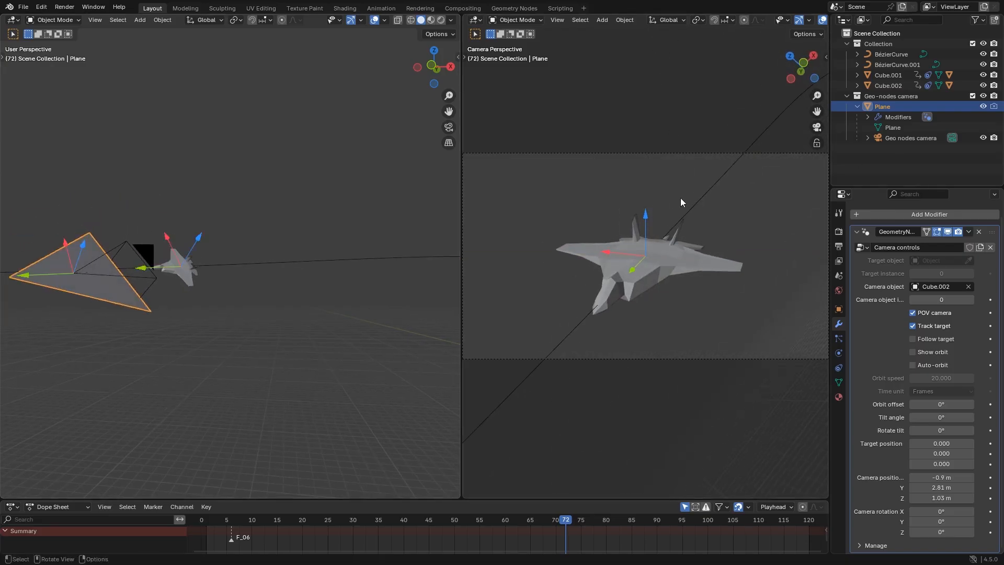
{"action": "mouse_move", "coordinate": [613, 253]}
{"action": "left_mouse_down"}
{"action": "mouse_move", "coordinate": [595, 250]}
{"action": "mouse_move", "coordinate": [635, 253]}
{"action": "mouse_move", "coordinate": [645, 217]}
{"action": "mouse_move", "coordinate": [615, 253]}
{"action": "left_mouse_up"}
{"action": "key", "text": "space"}
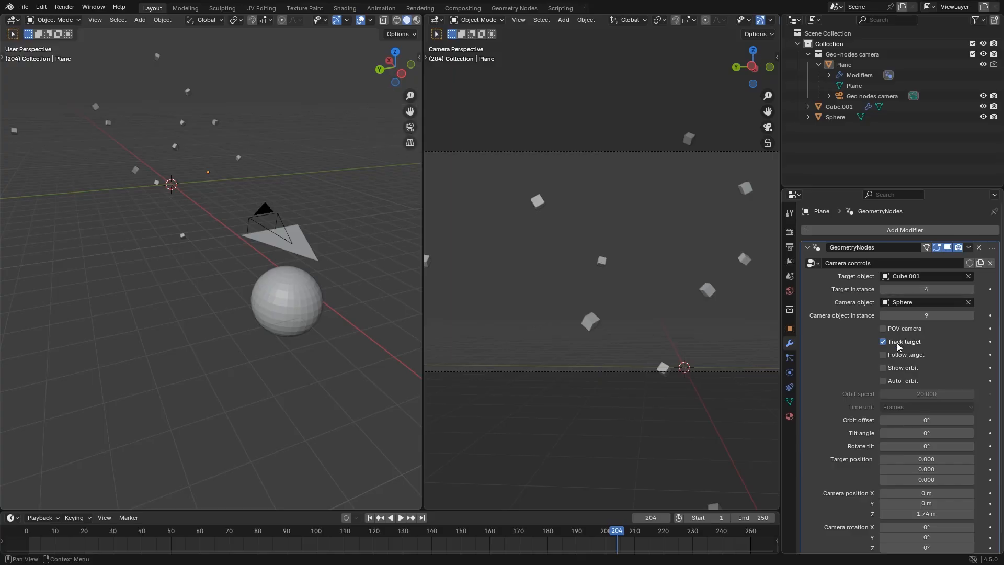
In the cube-instances scene, toggle the rig's Track target option off and on to compare the camera's aim
{"action": "left_click", "coordinate": [897, 343]}
{"action": "left_click", "coordinate": [277, 259]}
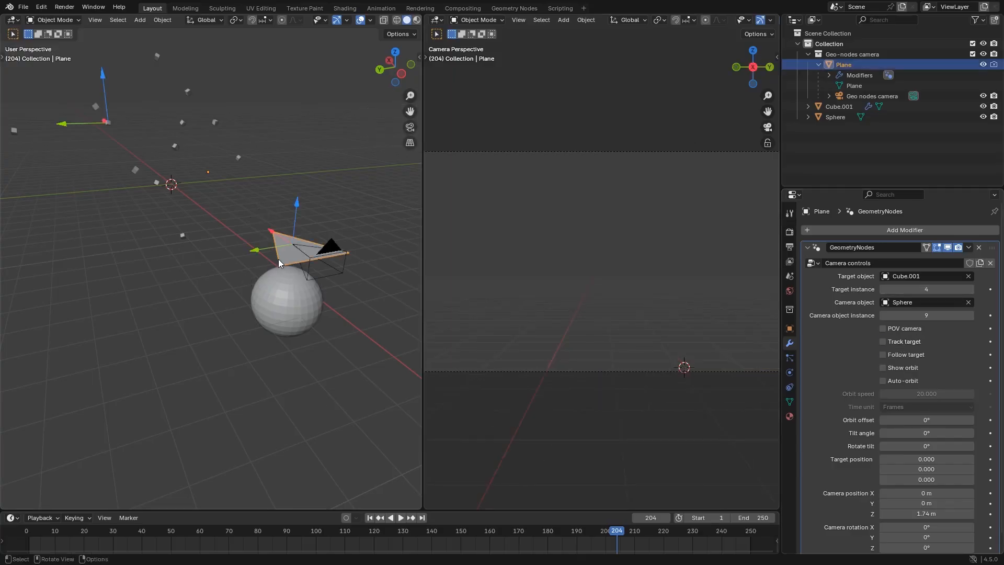
{"action": "middle_click_drag", "start_coordinate": [278, 259], "coordinate": [400, 367]}
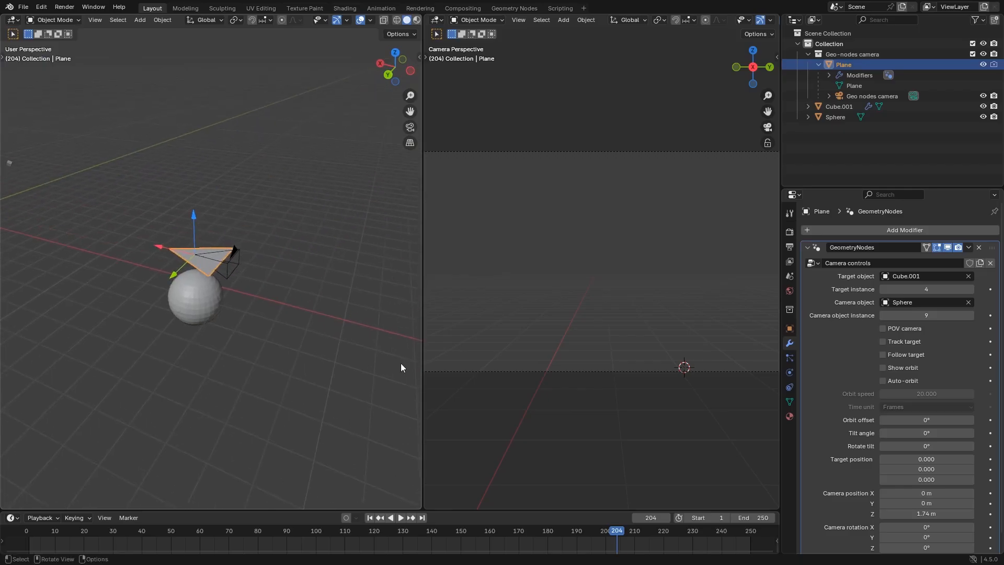
{"action": "left_click", "coordinate": [901, 345]}
{"action": "left_click", "coordinate": [901, 342]}
{"action": "left_click", "coordinate": [901, 343]}
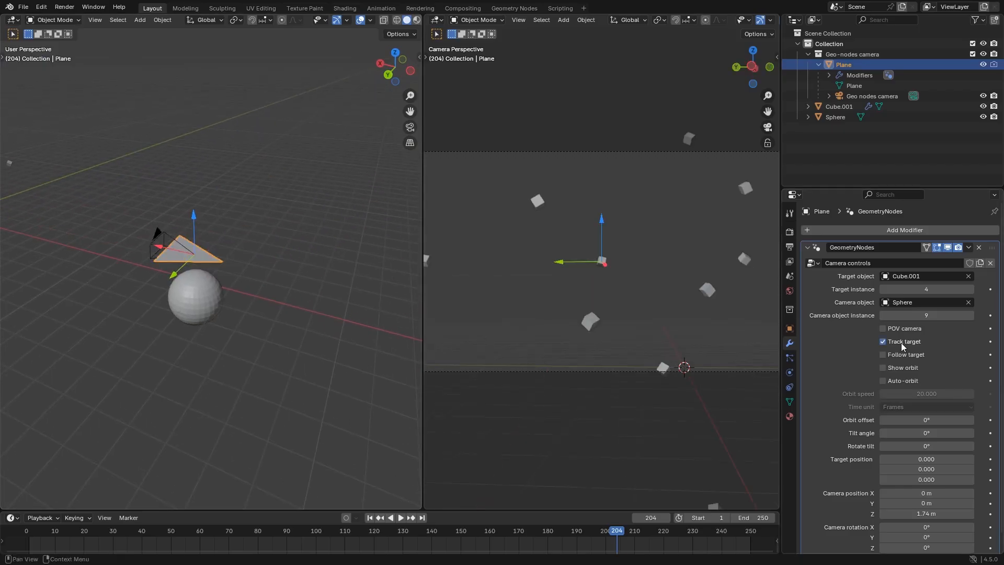
{"action": "left_click", "coordinate": [901, 343]}
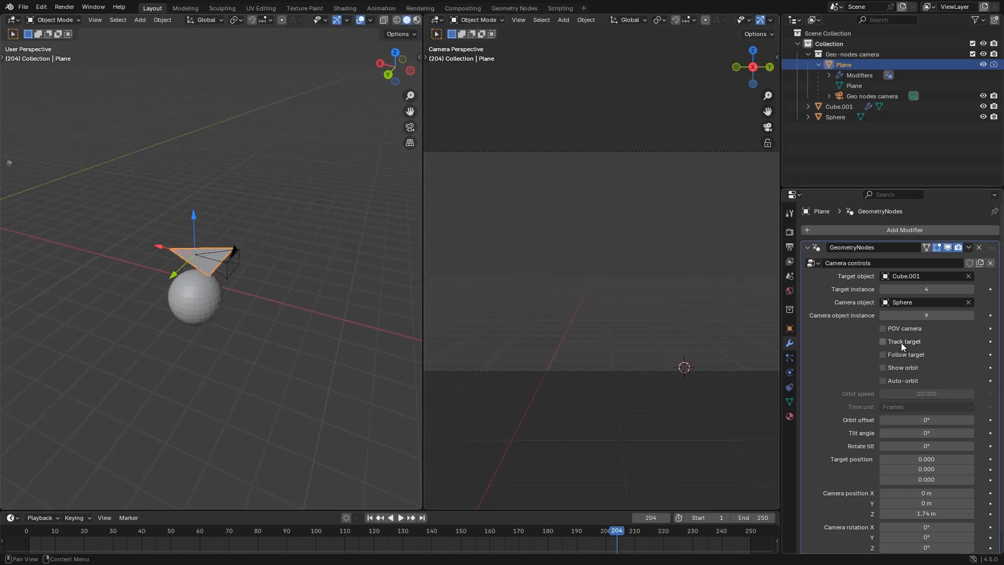
{"action": "left_click", "coordinate": [901, 343]}
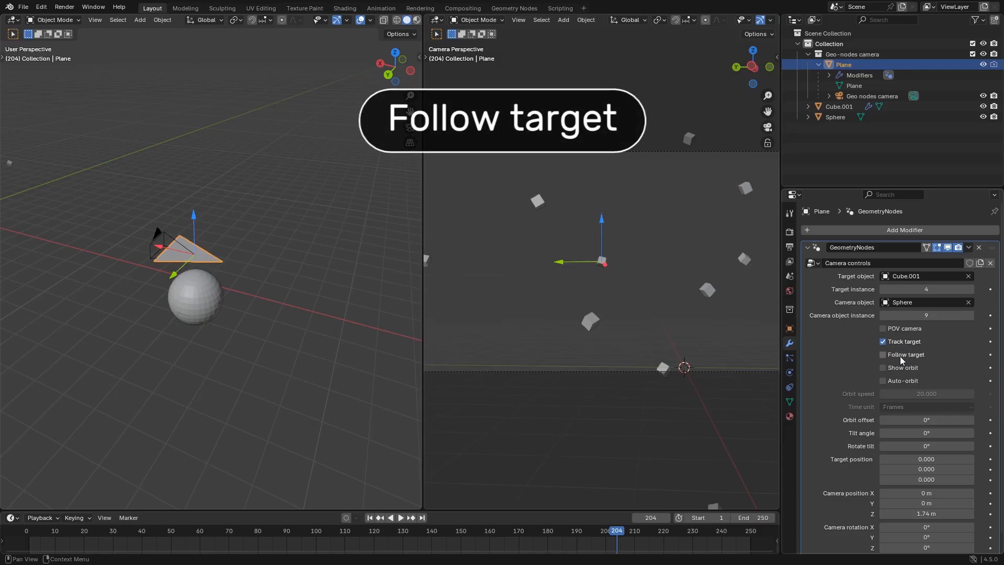
Enable Follow target on the rig and set the target instance to 3
{"action": "middle_click_drag", "start_coordinate": [283, 438], "coordinate": [243, 330]}
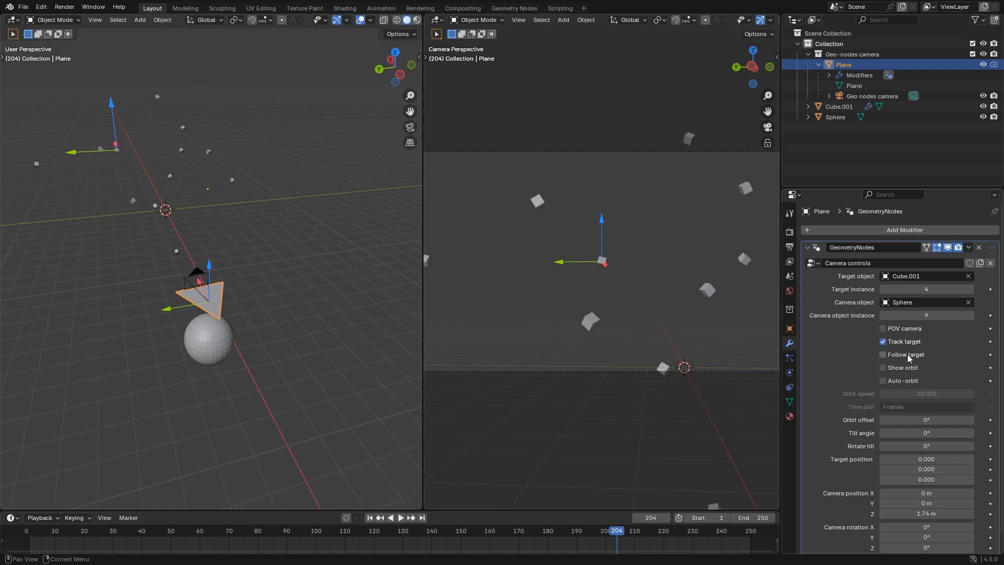
{"action": "left_click", "coordinate": [908, 355]}
{"action": "middle_click_drag", "start_coordinate": [212, 286], "coordinate": [276, 300]}
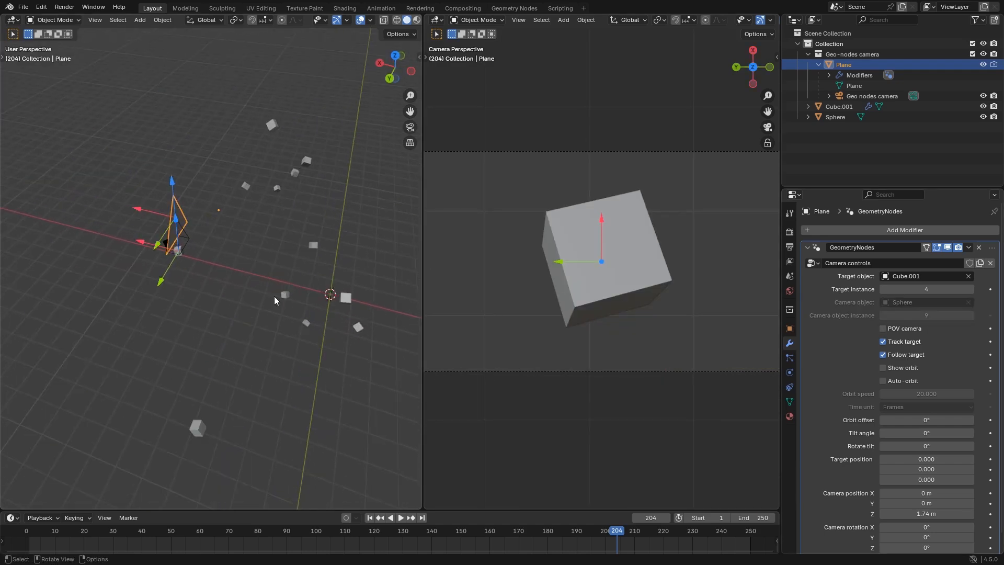
{"action": "left_click", "coordinate": [883, 289]}
{"action": "left_click_drag", "start_coordinate": [943, 289], "coordinate": [933, 290]}
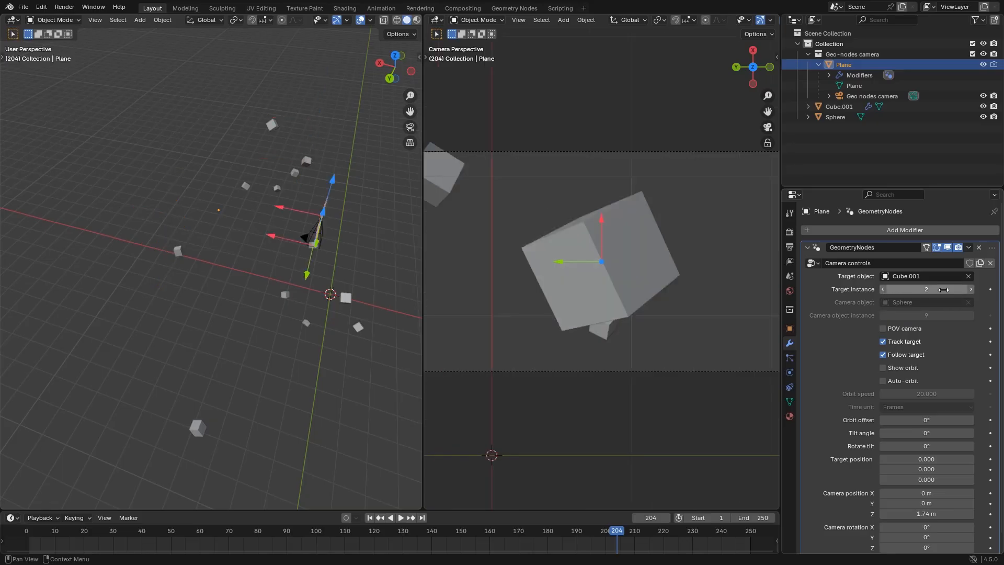
{"action": "left_click", "coordinate": [971, 290]}
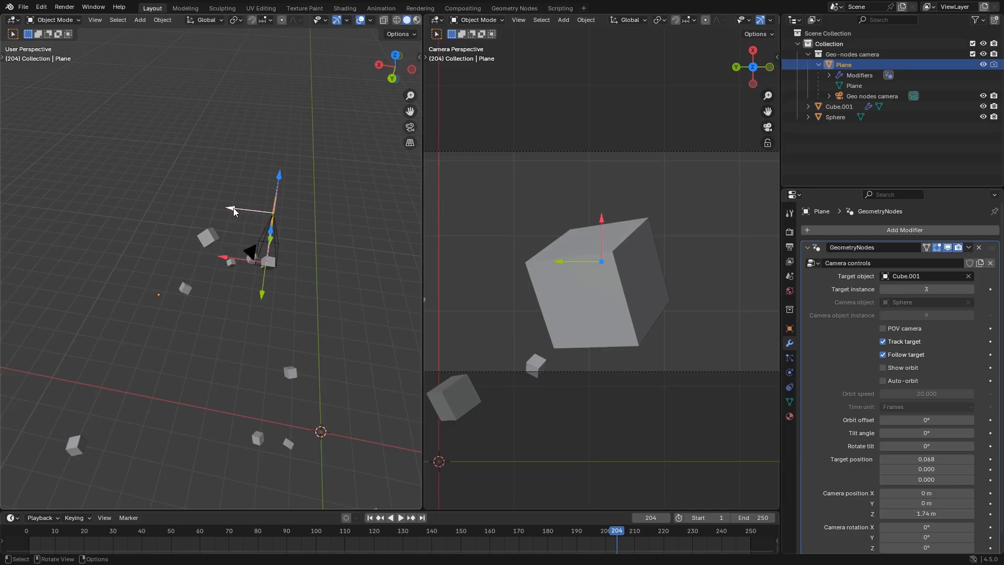
Move the camera to about X -2.22 m, Z 0.866 m and the target position to about -0.046, 0.048 near the followed cube
{"action": "left_click_drag", "start_coordinate": [235, 214], "coordinate": [328, 227]}
{"action": "left_click_drag", "start_coordinate": [385, 194], "coordinate": [375, 230]}
{"action": "middle_click_drag", "start_coordinate": [326, 327], "coordinate": [291, 312]}
{"action": "left_click_drag", "start_coordinate": [264, 291], "coordinate": [283, 327]}
{"action": "middle_click_drag", "start_coordinate": [361, 359], "coordinate": [306, 369]}
Play the animation to examine how the camera follows the targeted cube instance
{"action": "key", "text": "space"}
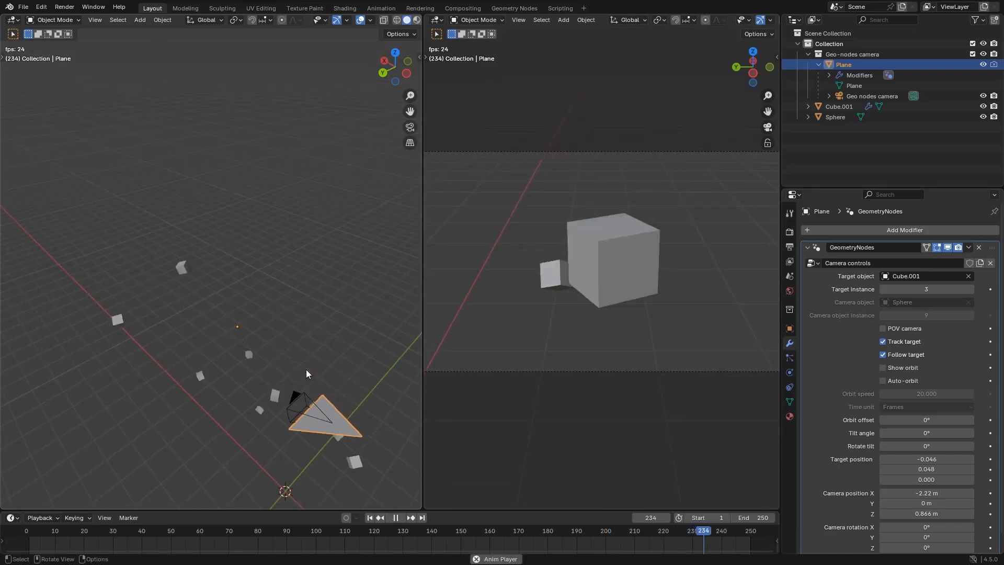
{"action": "scroll", "coordinate": [307, 372], "scroll_direction": "down", "scroll_amount": 3}
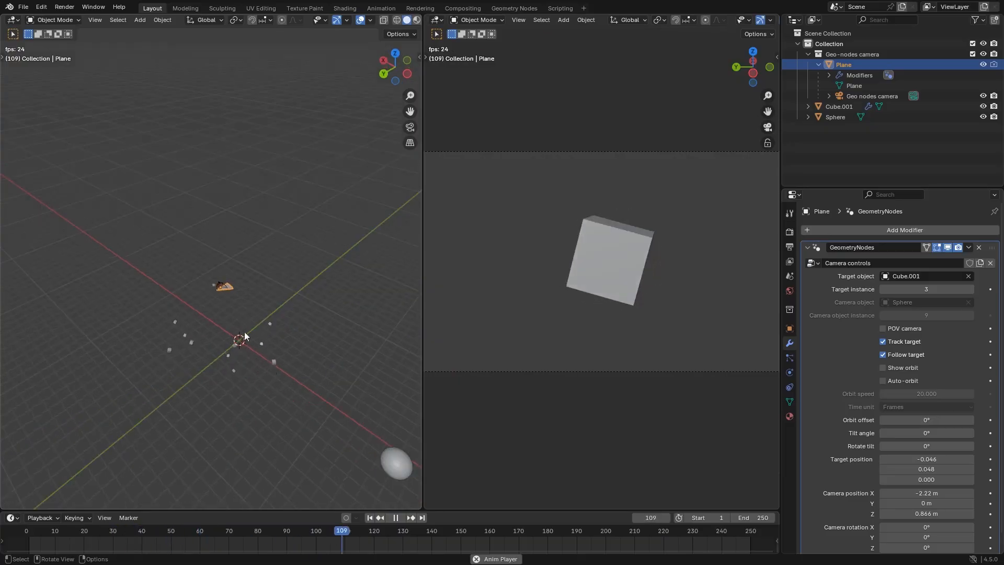
{"action": "scroll", "coordinate": [199, 268], "scroll_direction": "up", "scroll_amount": 5}
{"action": "key", "text": "space"}
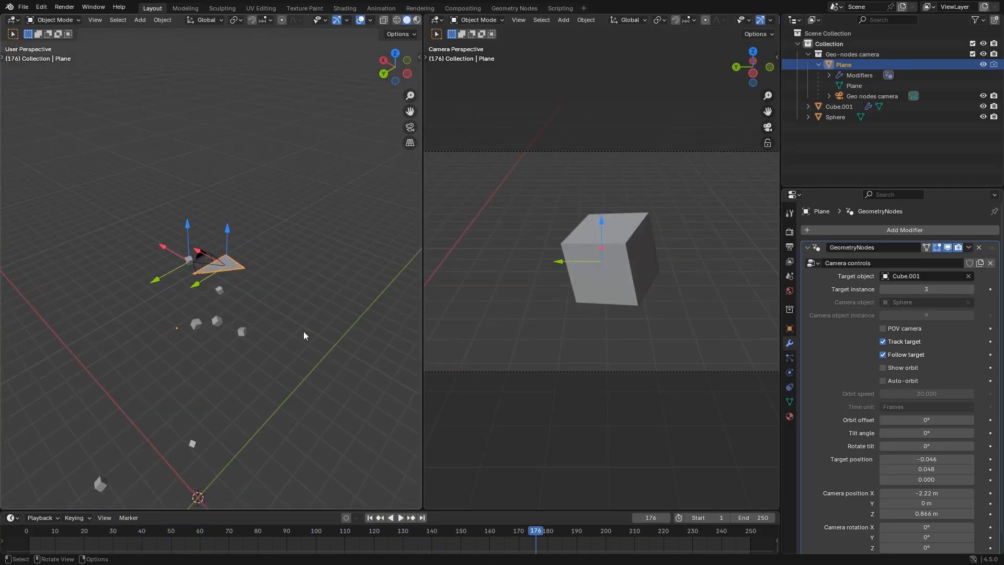
Switch Follow target off and on again to compare the camera's mount, and enable the POV camera option with the Sphere
{"action": "left_click", "coordinate": [905, 355]}
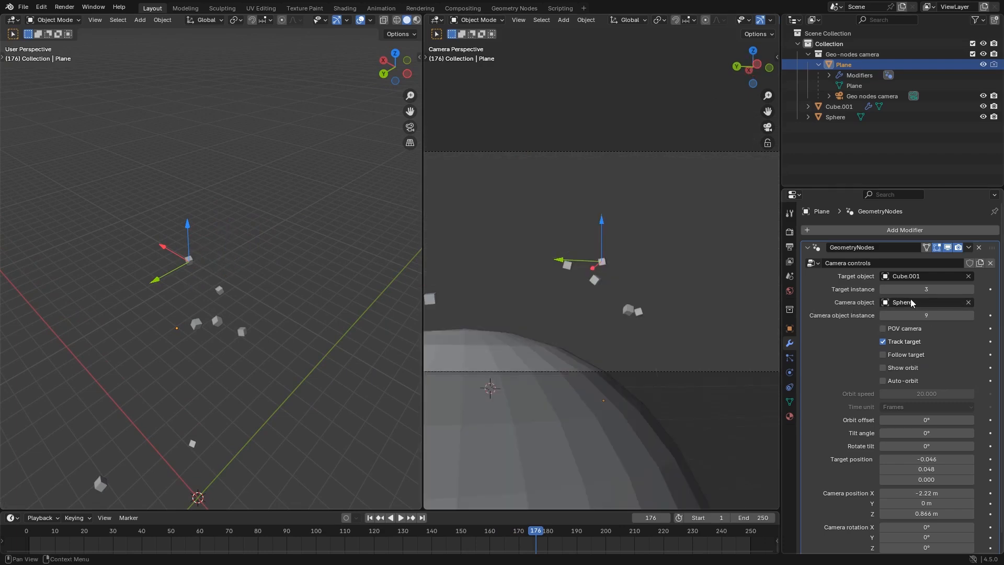
{"action": "left_click", "coordinate": [907, 355]}
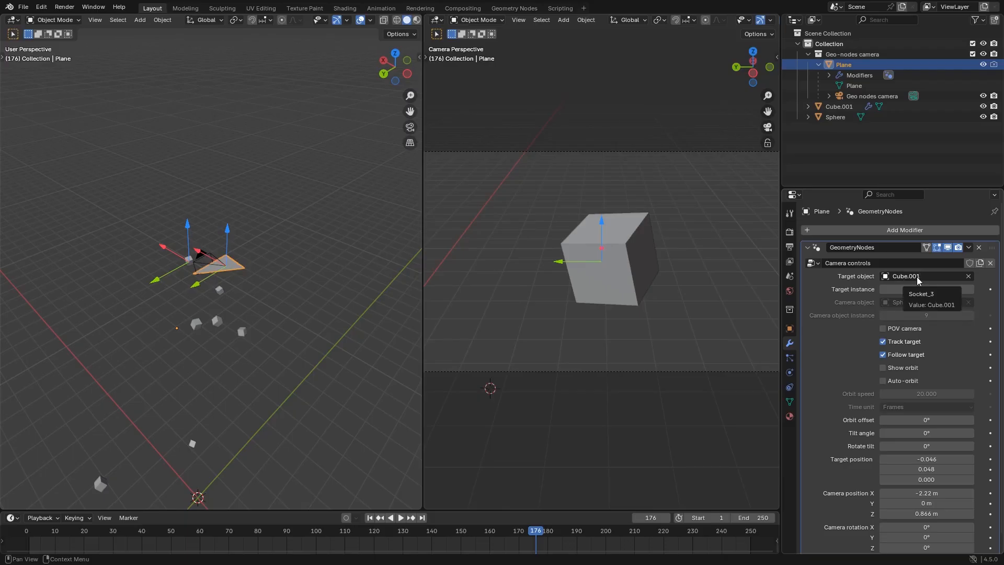
{"action": "left_click", "coordinate": [906, 331]}
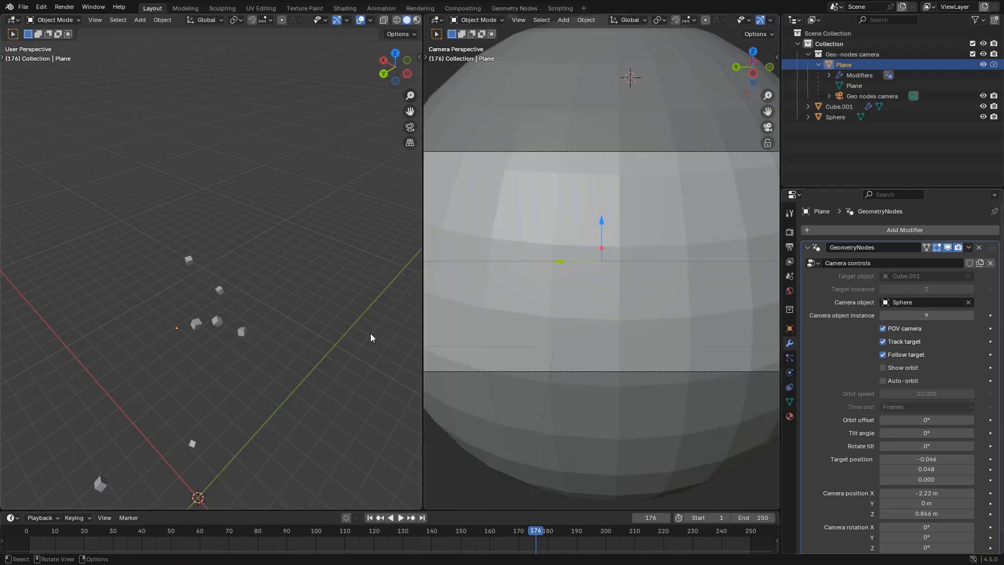
{"action": "scroll", "coordinate": [361, 337], "scroll_direction": "down", "scroll_amount": 8}
{"action": "mouse_move", "coordinate": [356, 337]}
{"action": "middle_mouse_down"}
{"action": "mouse_move", "coordinate": [368, 369]}
{"action": "mouse_move", "coordinate": [334, 349]}
{"action": "mouse_move", "coordinate": [344, 343]}
{"action": "middle_mouse_up"}
{"action": "scroll", "coordinate": [367, 368], "scroll_direction": "up", "scroll_amount": 4}
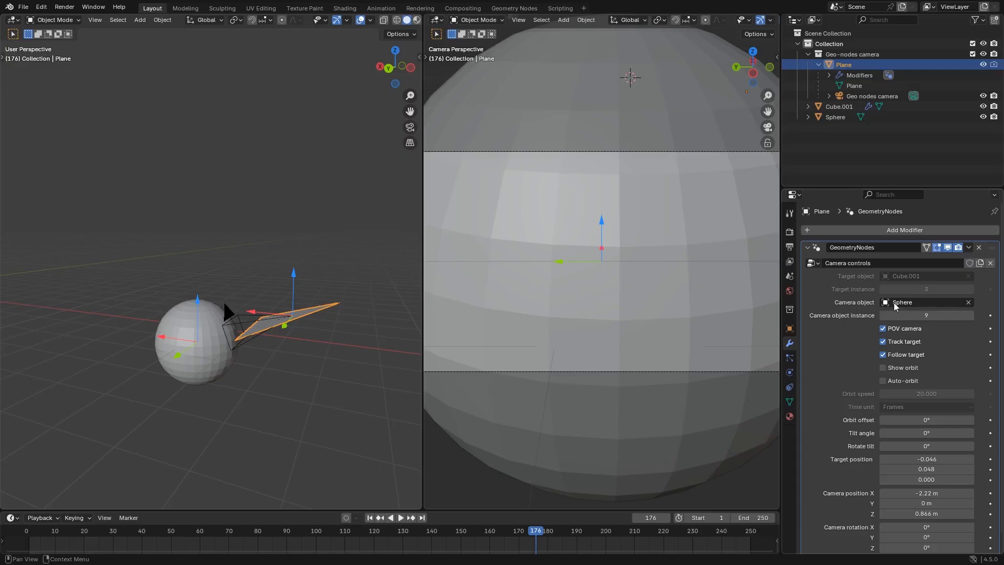
Disable the rig's Follow target and POV camera options
{"action": "left_click", "coordinate": [882, 354]}
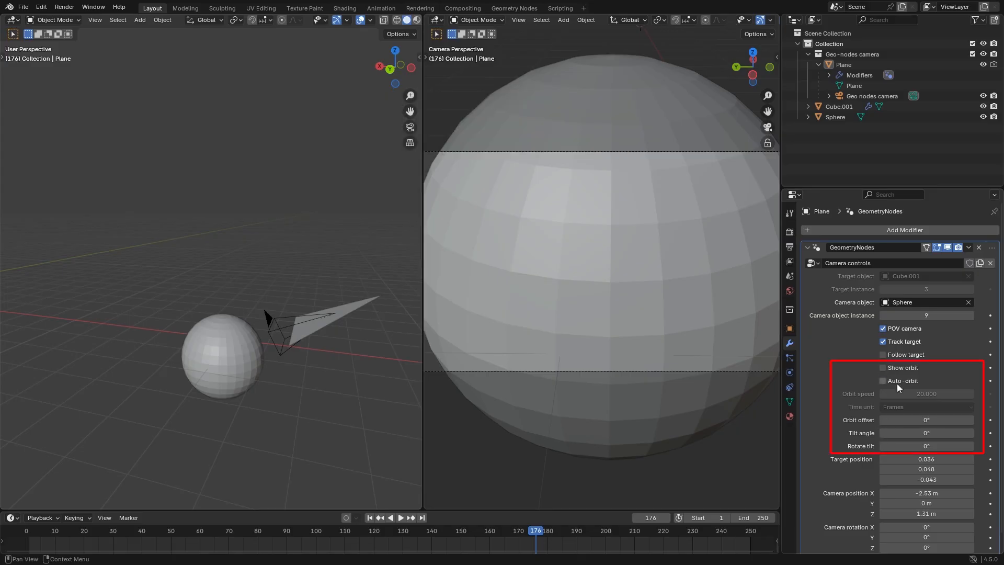
{"action": "left_click", "coordinate": [883, 328]}
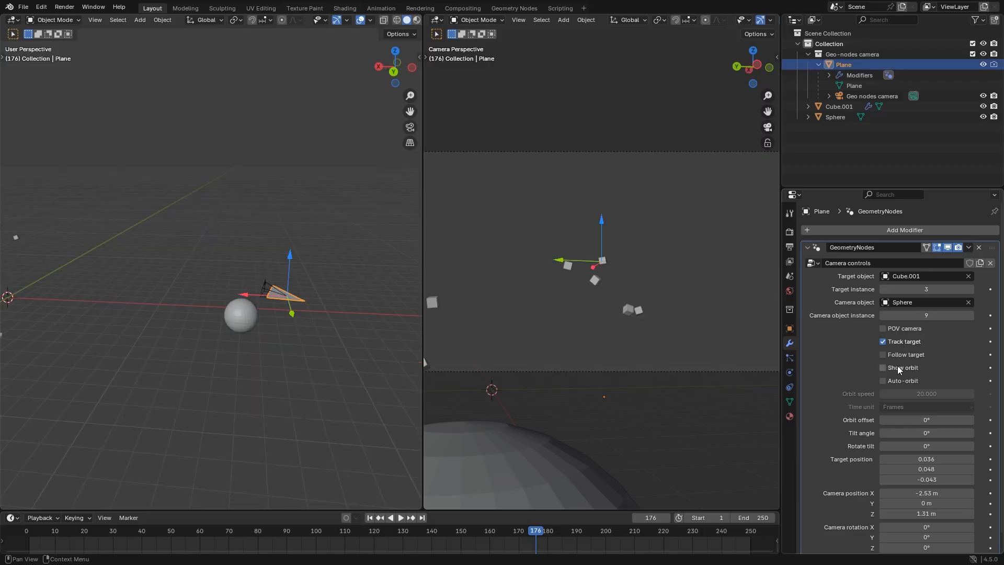
Enable Show orbit on the rig and examine the orbit circle above the sphere from several angles
{"action": "middle_click_drag", "start_coordinate": [299, 358], "coordinate": [288, 347]}
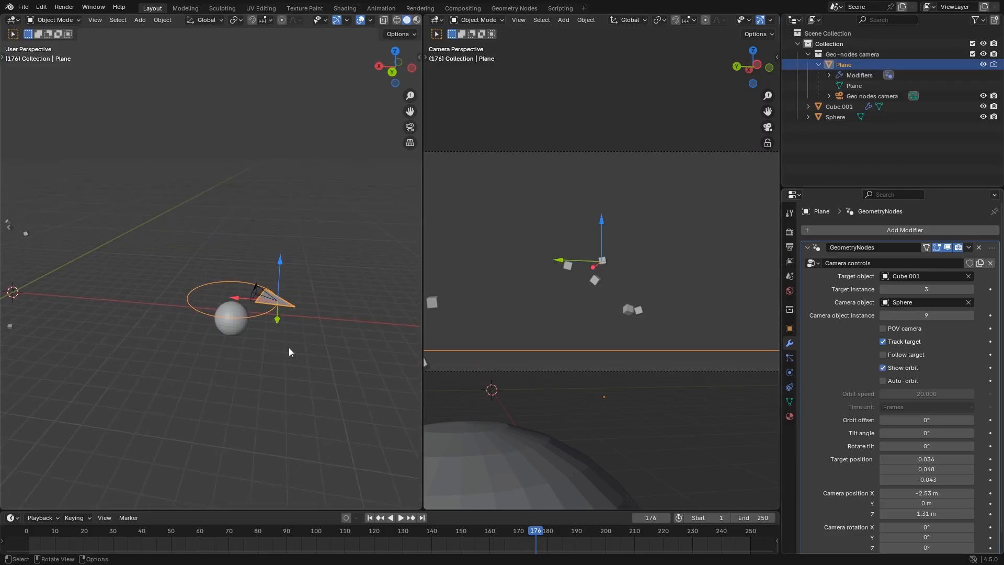
{"action": "scroll", "coordinate": [288, 347], "scroll_direction": "up", "scroll_amount": 1}
{"action": "middle_click_drag", "start_coordinate": [326, 308], "coordinate": [322, 331]}
{"action": "scroll", "coordinate": [319, 332], "scroll_direction": "up", "scroll_amount": 2}
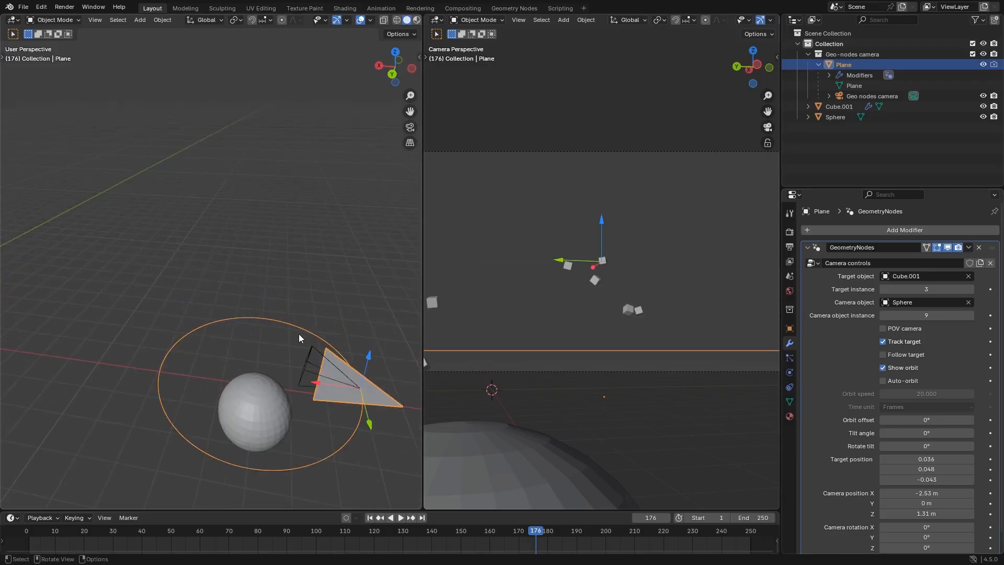
{"action": "scroll", "coordinate": [298, 335], "scroll_direction": "down", "scroll_amount": 1}
{"action": "middle_click_drag", "start_coordinate": [274, 376], "coordinate": [242, 391]}
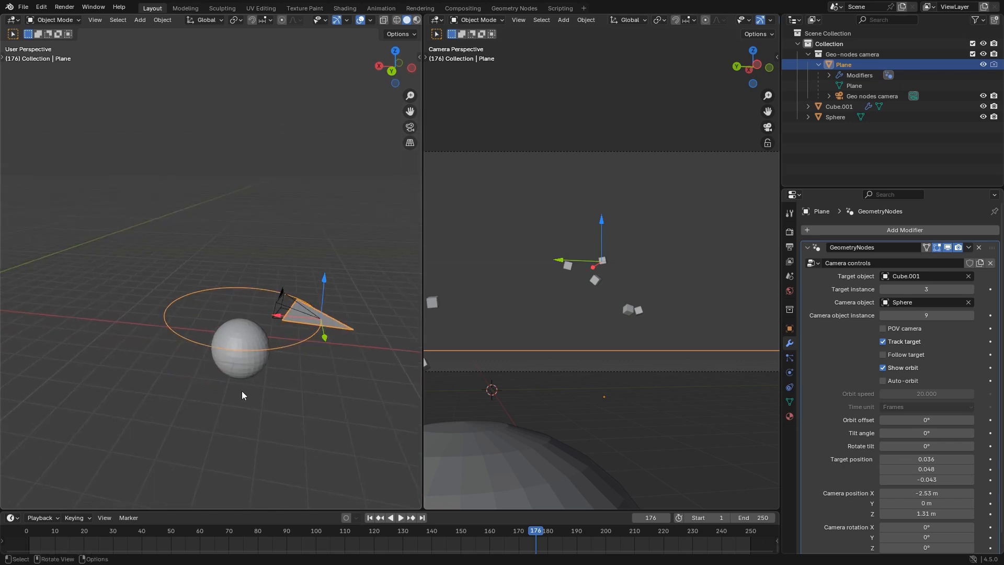
{"action": "scroll", "coordinate": [949, 468], "scroll_direction": "down", "scroll_amount": 1}
{"action": "middle_click_drag", "start_coordinate": [211, 360], "coordinate": [237, 326]}
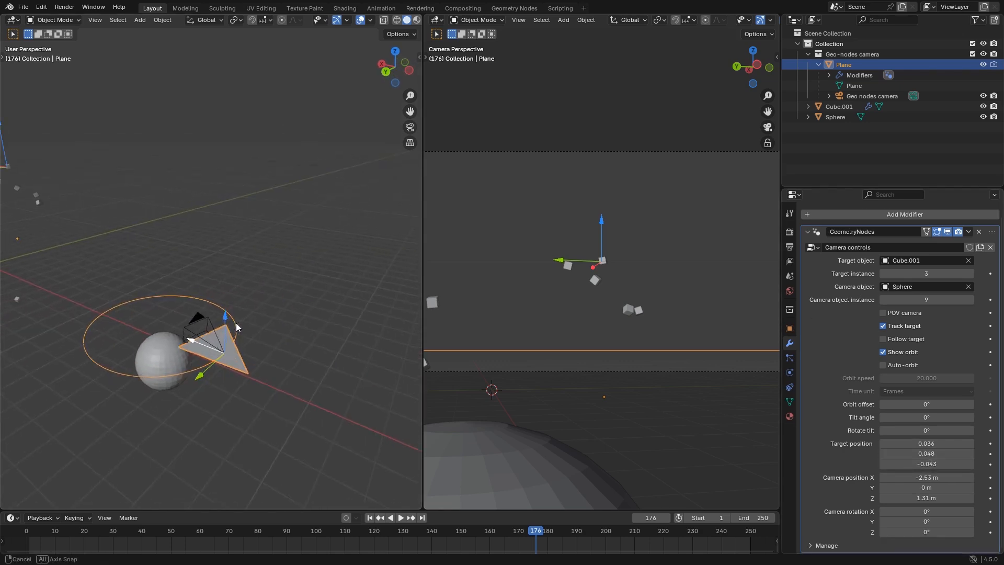
Reset the rig's camera position to 0 on the X, Y and Z axes
{"action": "left_click_drag", "start_coordinate": [925, 497], "coordinate": [926, 478]}
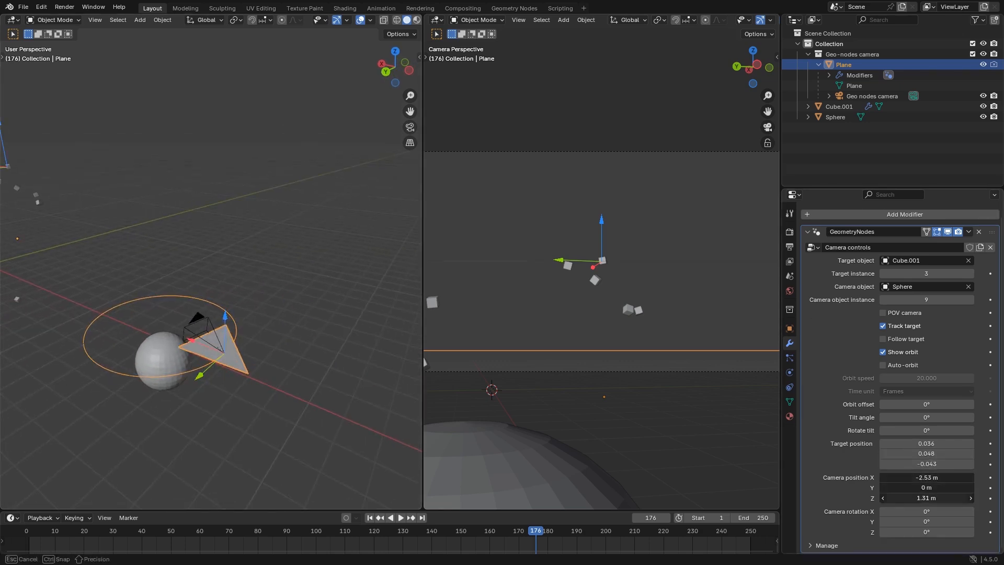
{"action": "type", "text": "0"}
{"action": "key", "text": "Return"}
Move the rig's camera away from the sphere to position X -5.22 m, Y -2.26 m and Z 1.68 m
{"action": "middle_click_drag", "start_coordinate": [164, 379], "coordinate": [207, 373]}
{"action": "left_click_drag", "start_coordinate": [257, 324], "coordinate": [268, 276]}
{"action": "scroll", "coordinate": [319, 366], "scroll_direction": "down", "scroll_amount": 1}
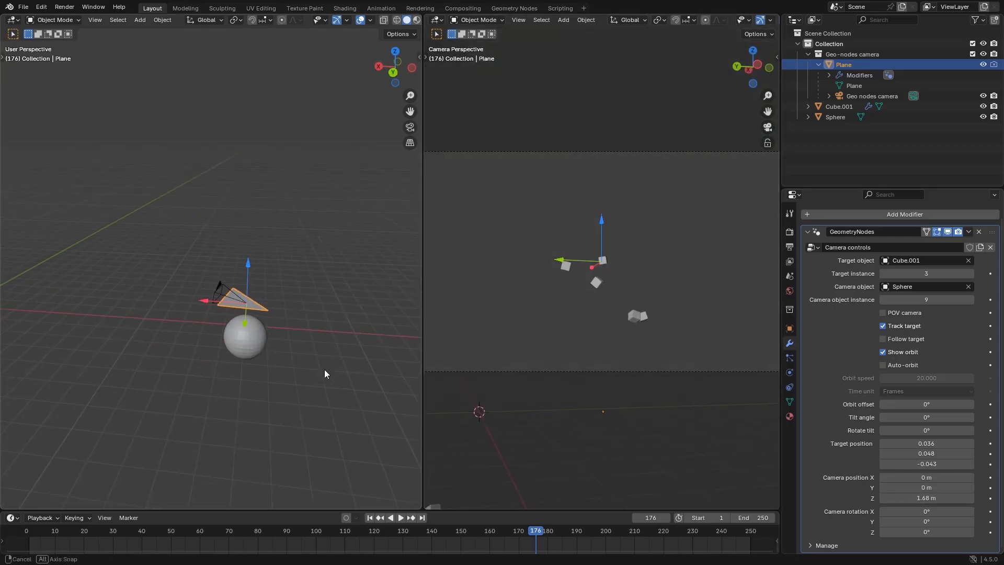
{"action": "middle_click_drag", "start_coordinate": [324, 369], "coordinate": [327, 375]}
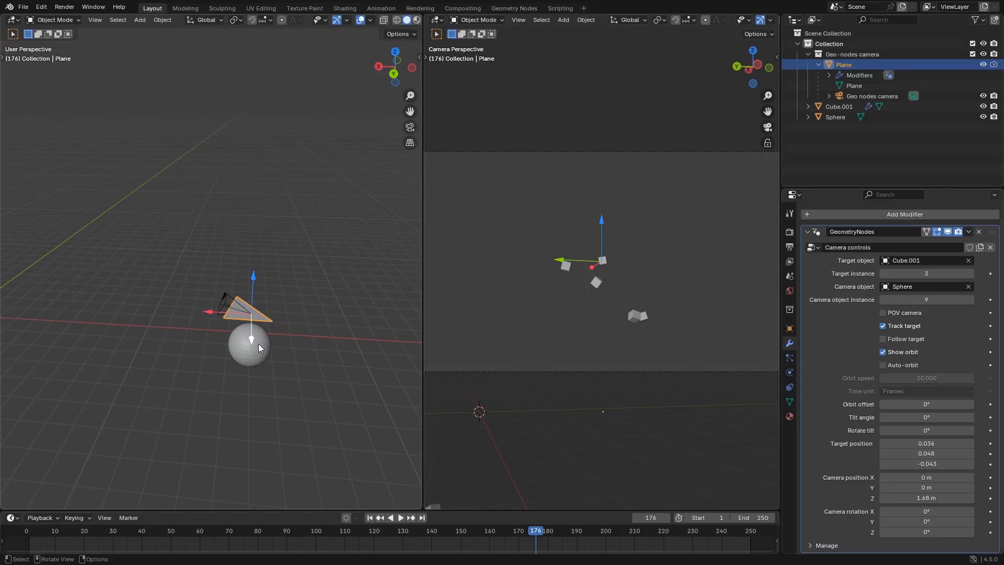
{"action": "left_click_drag", "start_coordinate": [258, 344], "coordinate": [309, 322]}
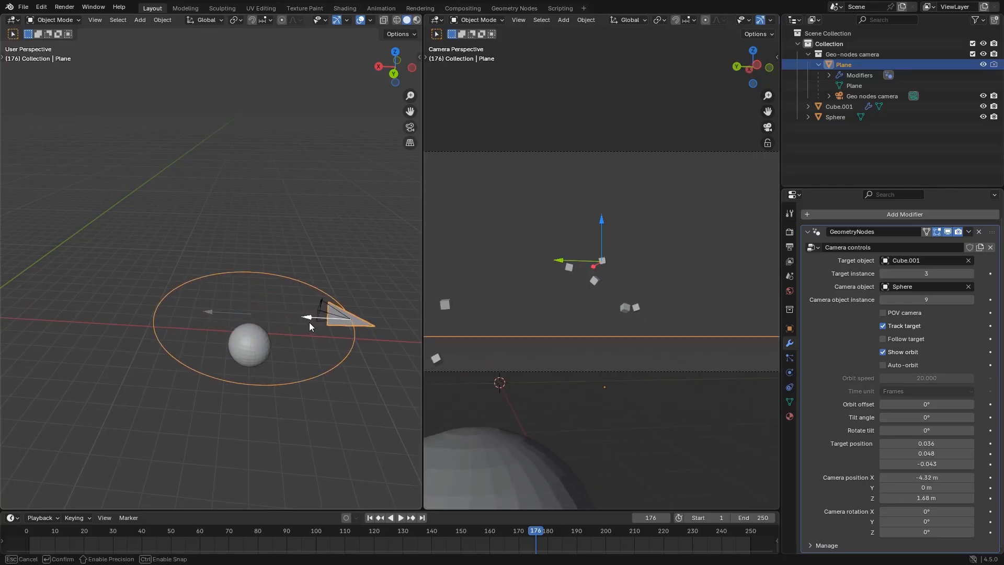
{"action": "middle_click_drag", "start_coordinate": [309, 322], "coordinate": [294, 366]}
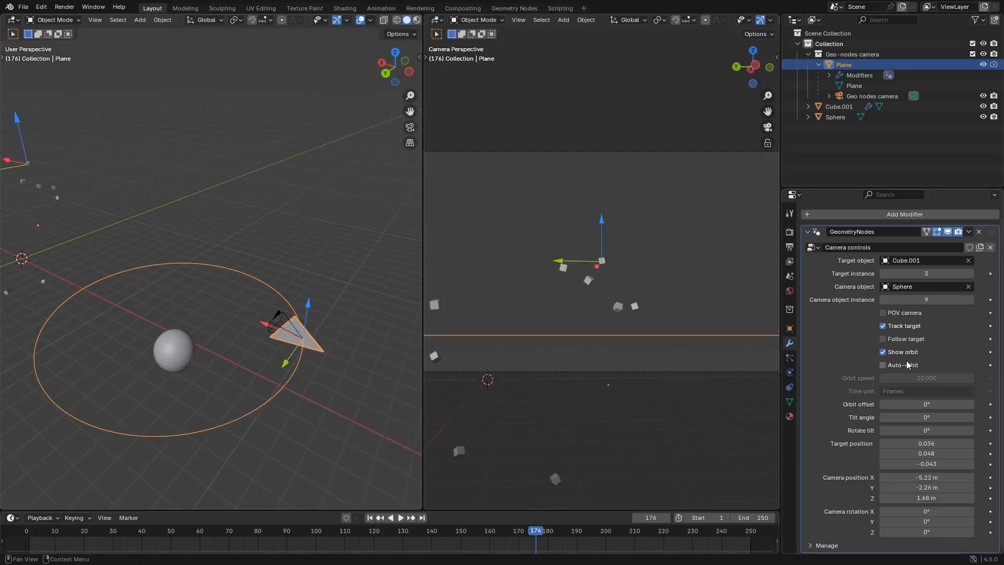
Enable Auto-orbit and play the animation to examine the camera circling the sphere
{"action": "left_click", "coordinate": [913, 369]}
{"action": "key", "text": "space"}
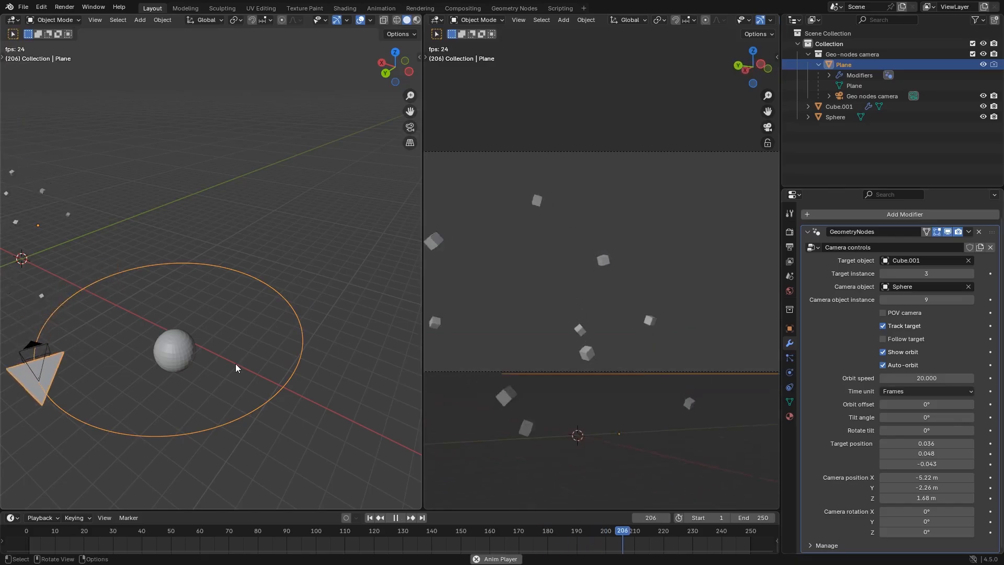
{"action": "key", "text": "Escape"}
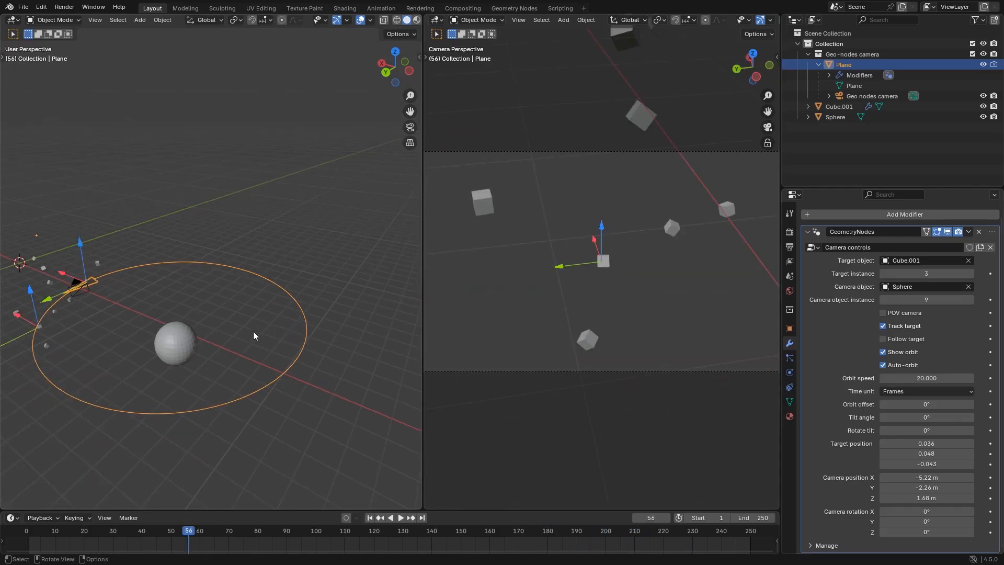
{"action": "key", "text": "space"}
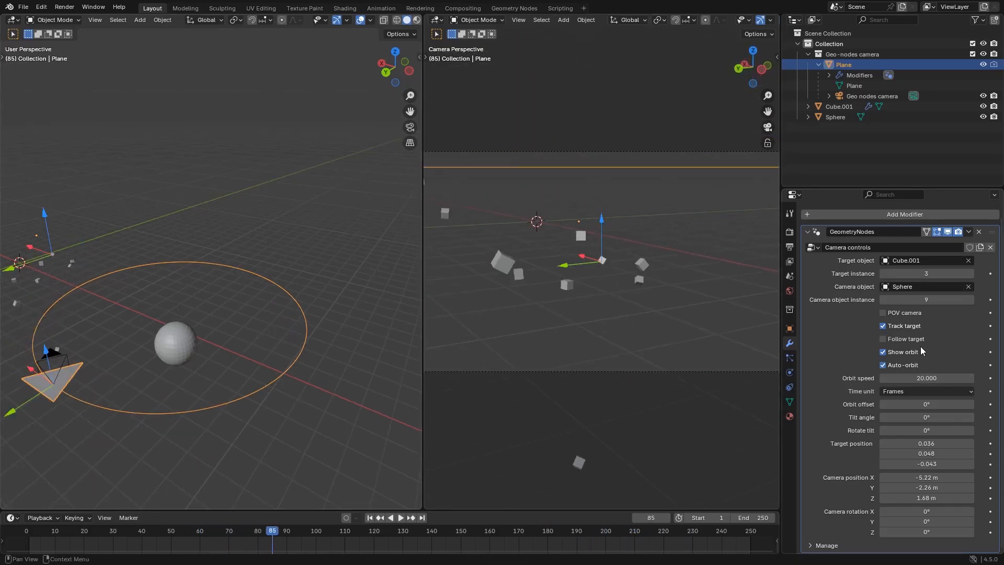
Play the auto-orbit with Follow target switched on, turn it off again, and try the POV camera option
{"action": "left_click", "coordinate": [912, 340]}
{"action": "key", "text": "space"}
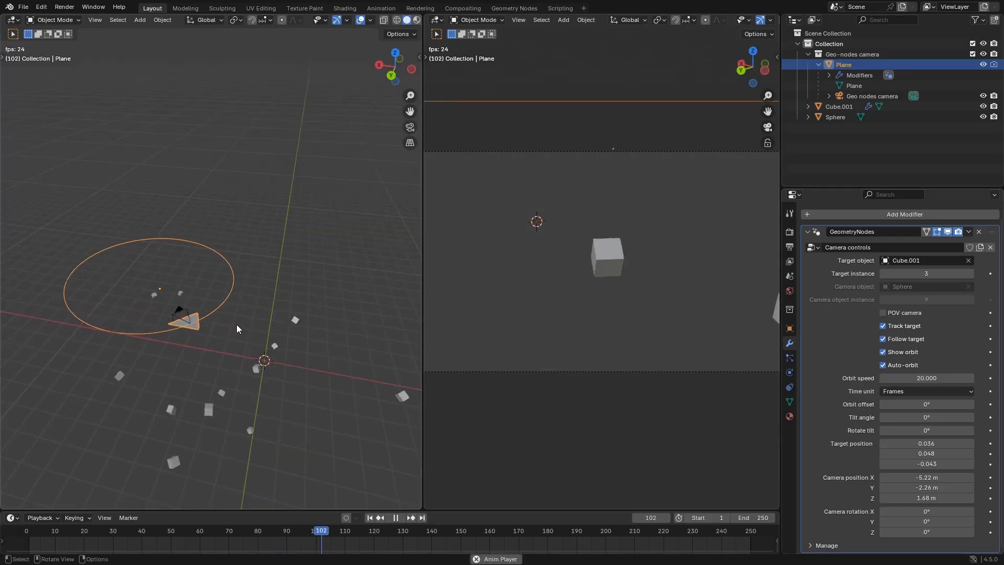
{"action": "left_click", "coordinate": [900, 340]}
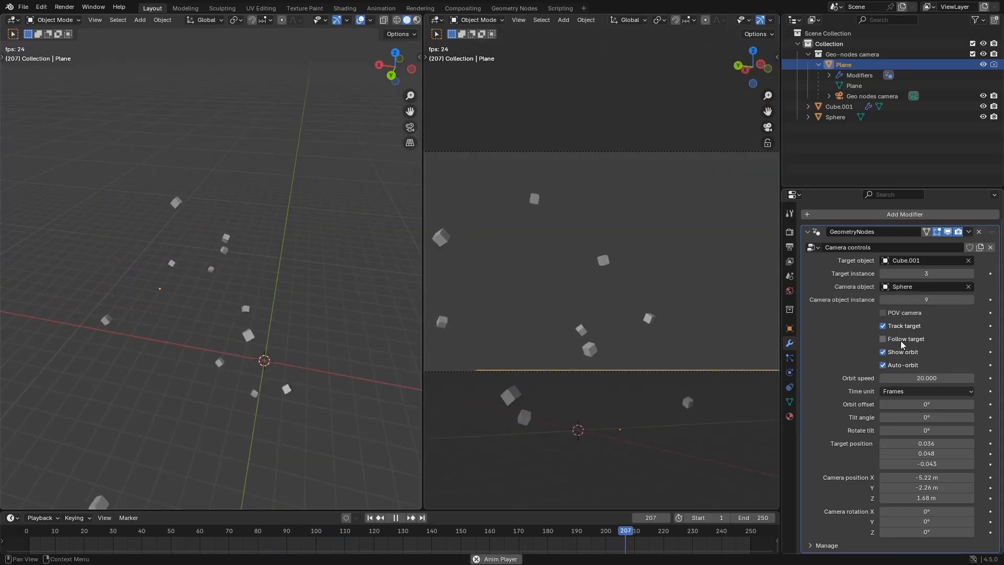
{"action": "left_click", "coordinate": [900, 313]}
{"action": "left_click", "coordinate": [358, 324]}
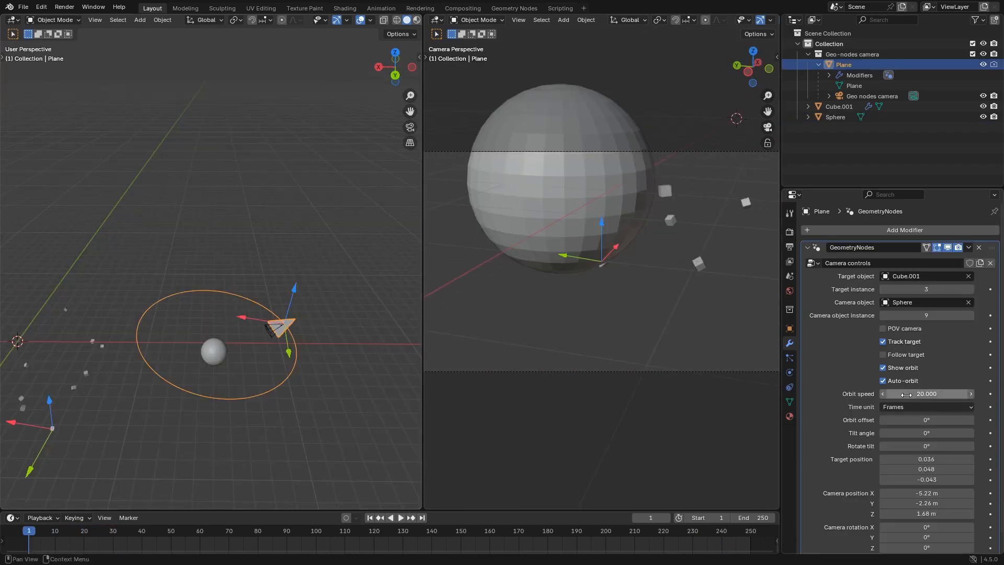
Compare the camera's orbit in playback at an orbit speed of about 45.17 and at a speed of 2
{"action": "left_click_drag", "start_coordinate": [926, 394], "coordinate": [946, 393]}
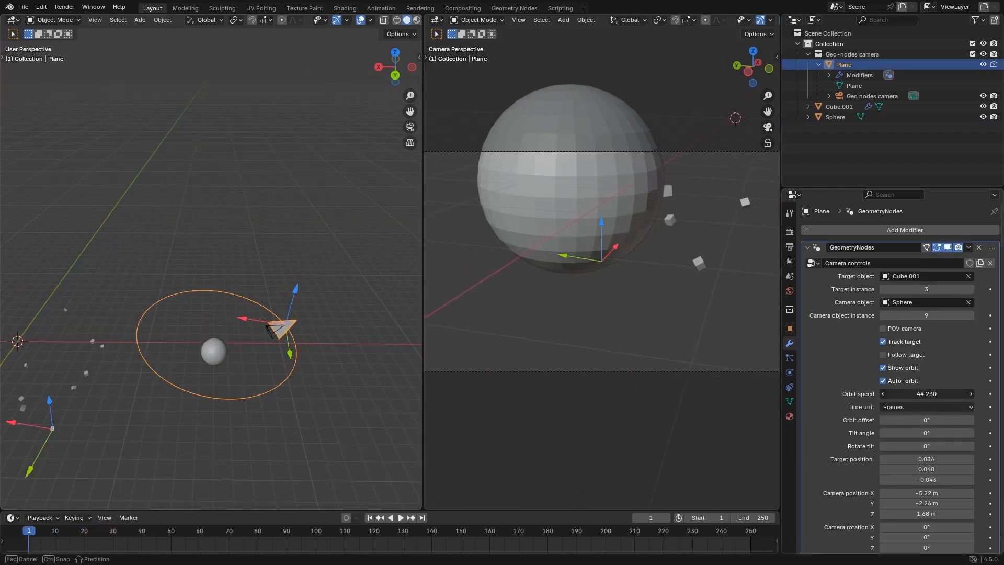
{"action": "key", "text": "space"}
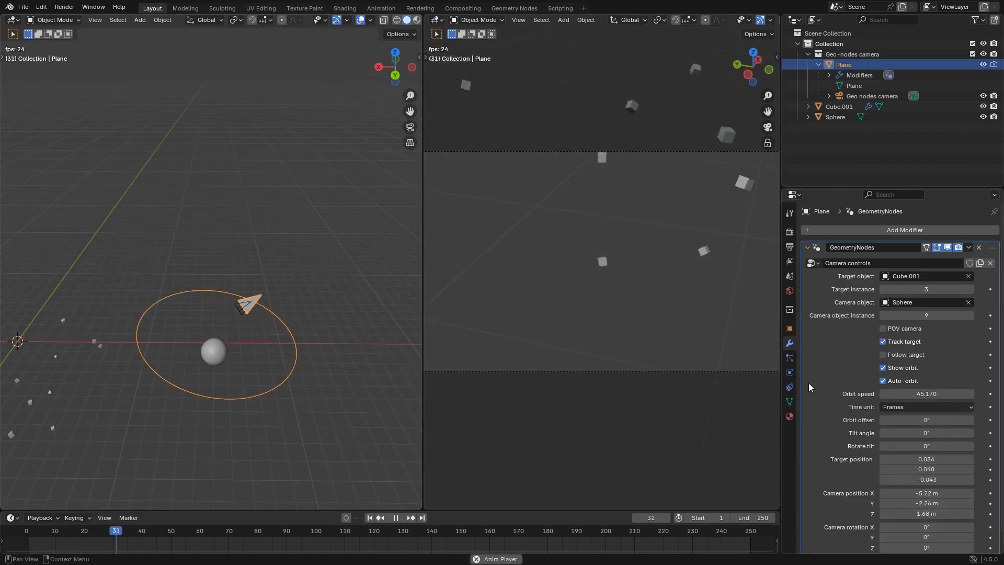
{"action": "key", "text": "space"}
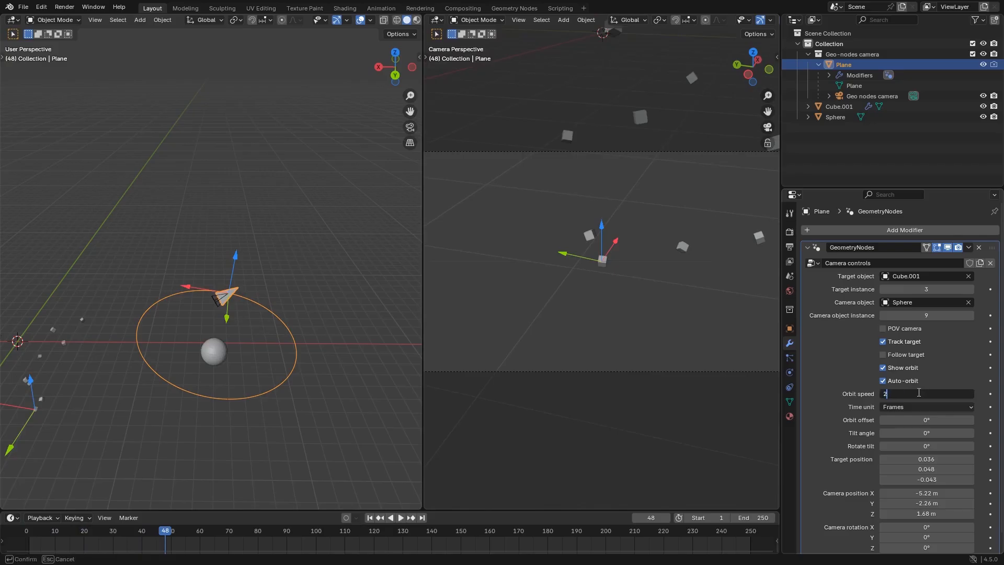
{"action": "key", "text": "Return"}
{"action": "key", "text": "space"}
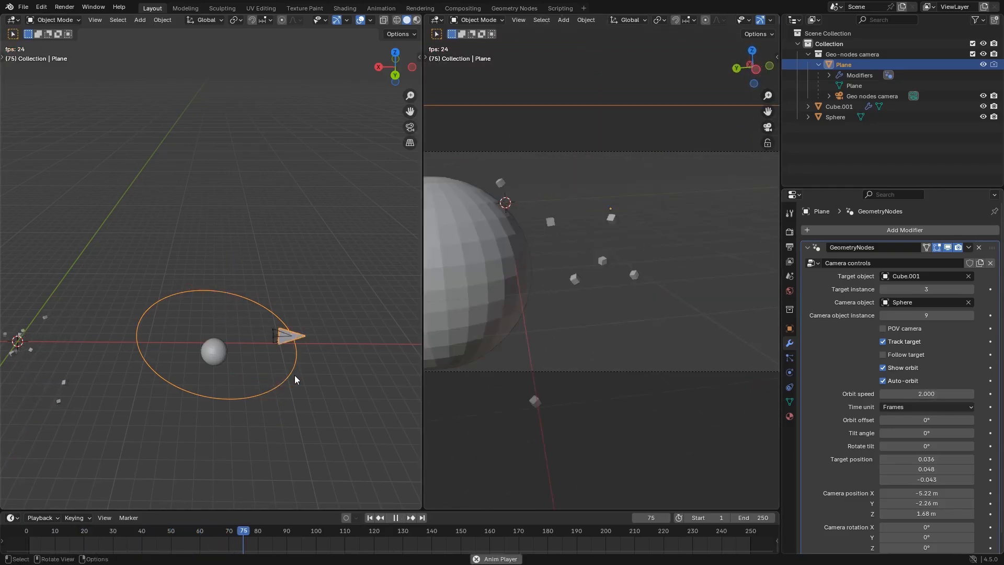
{"action": "key", "text": "space"}
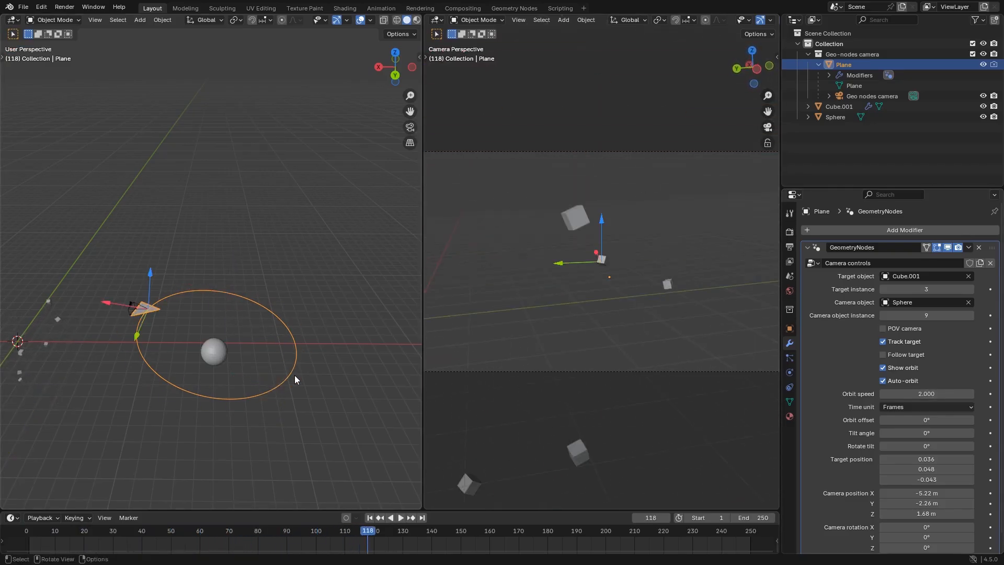
Reverse the orbit with an orbit speed of -20, play the animation, and change the speed to -2
{"action": "scroll", "coordinate": [925, 389], "scroll_direction": "down", "scroll_amount": 1}
{"action": "left_click_drag", "start_coordinate": [926, 377], "coordinate": [868, 377]}
{"action": "left_click", "coordinate": [927, 377]}
{"action": "type", "text": "-20"}
{"action": "key", "text": "Return"}
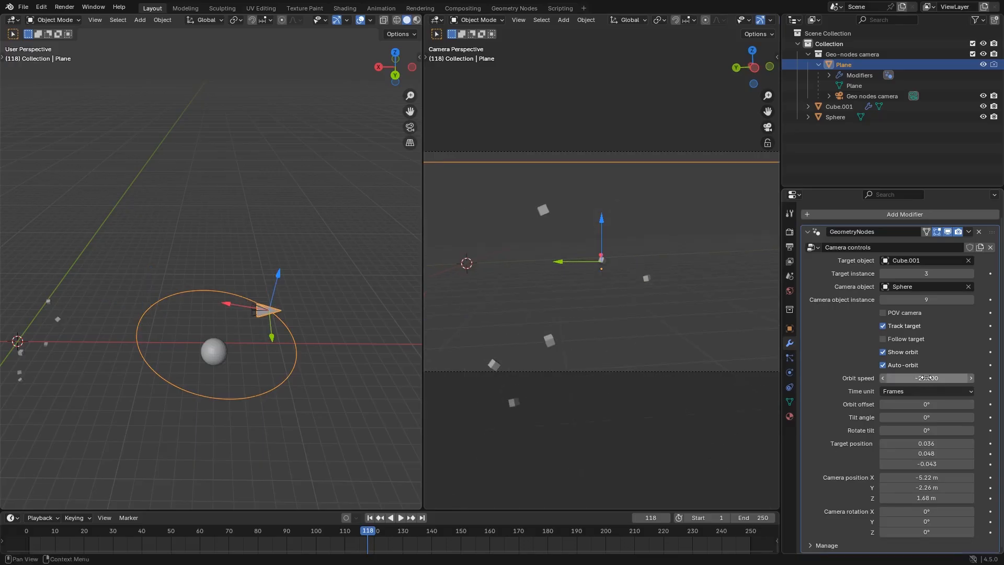
{"action": "key", "text": "space"}
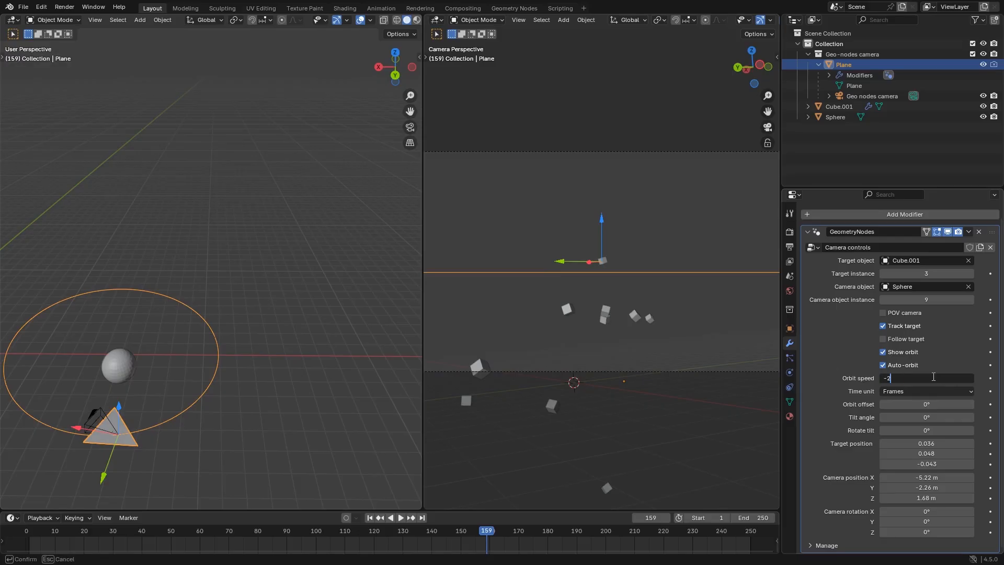
{"action": "key", "text": "Return"}
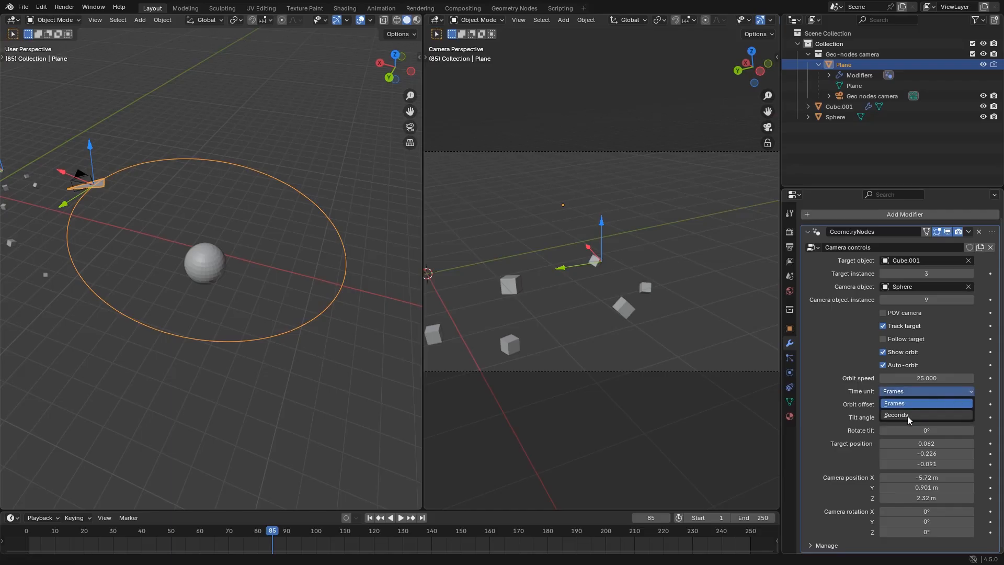
Switch the orbit's time unit to Seconds and play the animation to examine the camera's pace around the sphere
{"action": "middle_click_drag", "start_coordinate": [203, 277], "coordinate": [231, 287]}
{"action": "scroll", "coordinate": [231, 287], "scroll_direction": "up", "scroll_amount": 2}
{"action": "scroll", "coordinate": [231, 288], "scroll_direction": "down", "scroll_amount": 2}
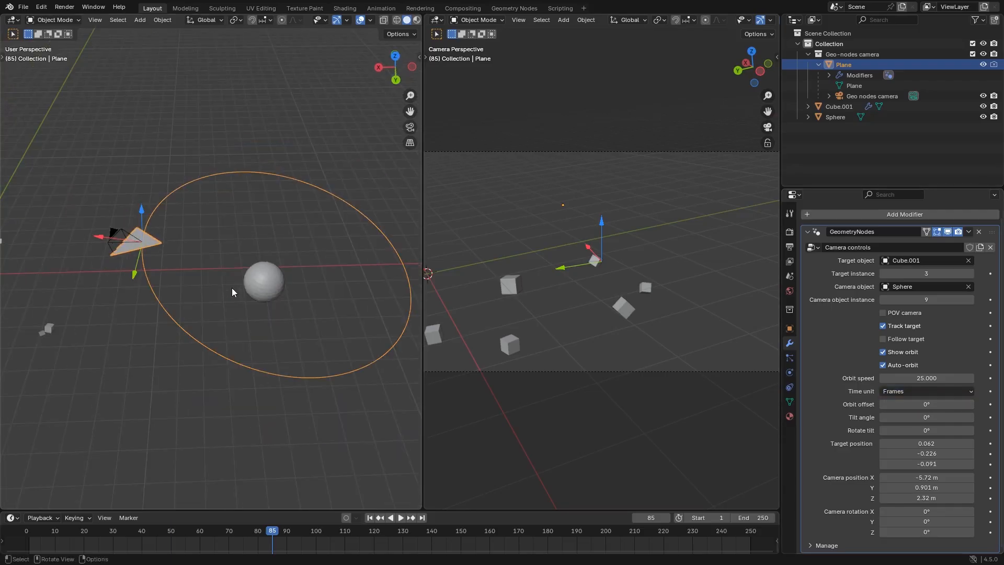
{"action": "left_click", "coordinate": [941, 391]}
{"action": "left_click", "coordinate": [905, 415]}
{"action": "key", "text": "space"}
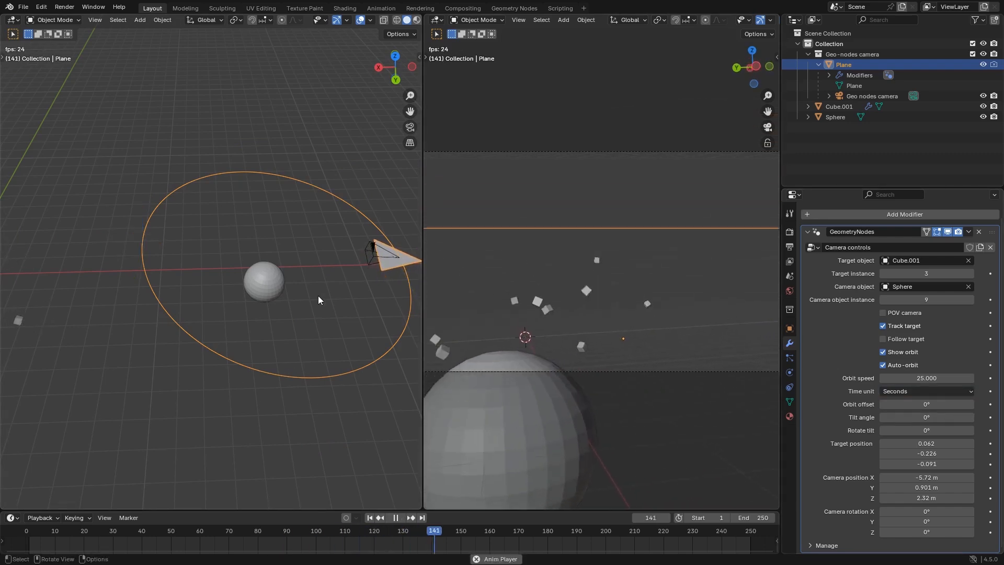
{"action": "middle_click_drag", "start_coordinate": [318, 296], "coordinate": [251, 291]}
{"action": "key", "text": "space"}
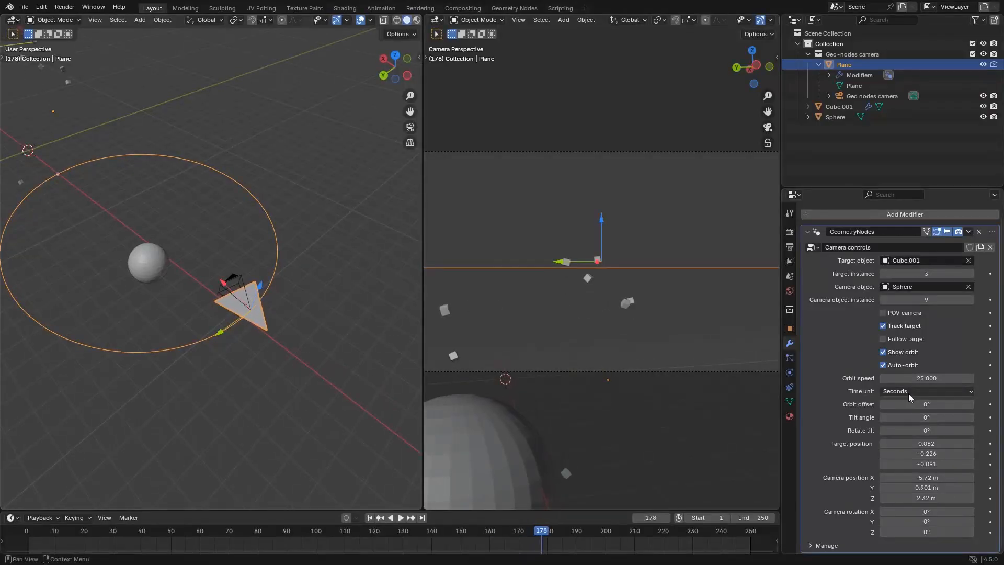
Set the orbit speed to 2, play the animation in seconds, and switch the time unit back to Frames
{"action": "left_click", "coordinate": [928, 378]}
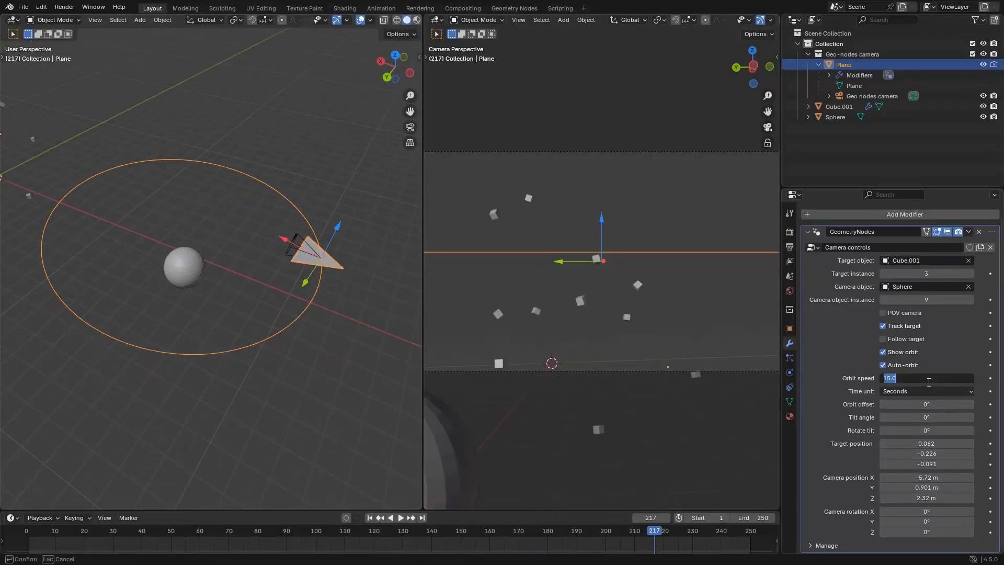
{"action": "type", "text": "2"}
{"action": "key", "text": "Return"}
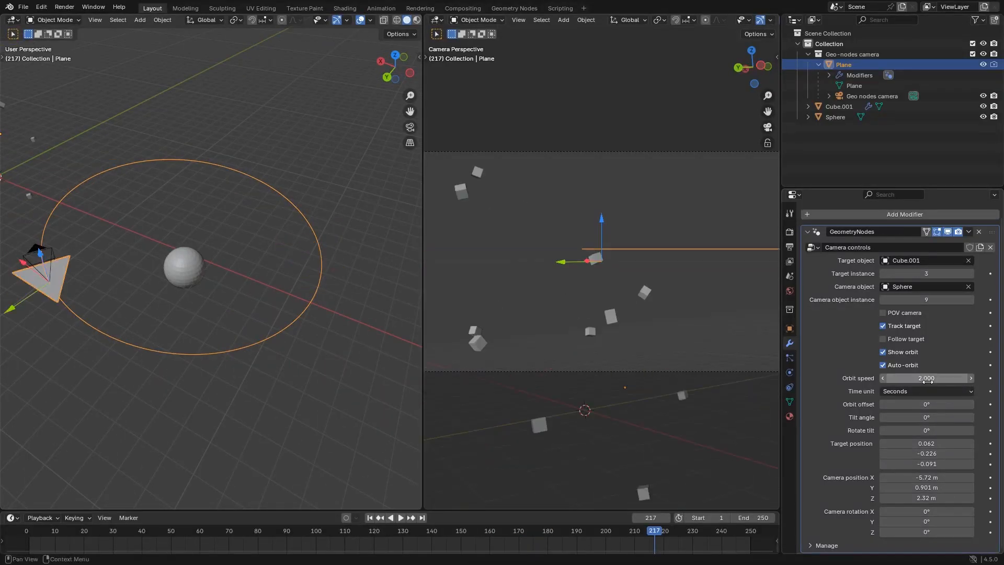
{"action": "key", "text": "space"}
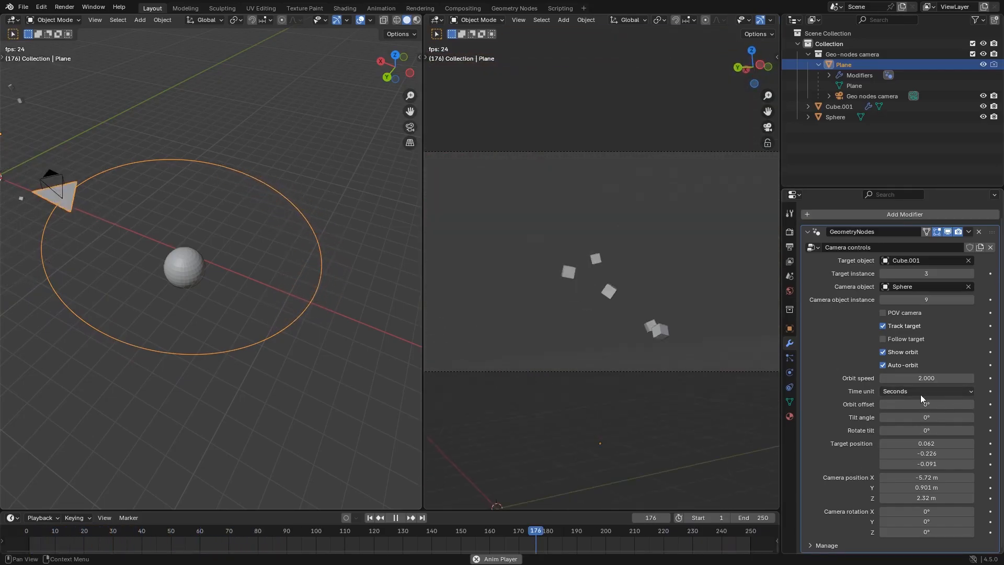
{"action": "key", "text": "space"}
{"action": "left_click", "coordinate": [920, 392]}
{"action": "left_click", "coordinate": [914, 405]}
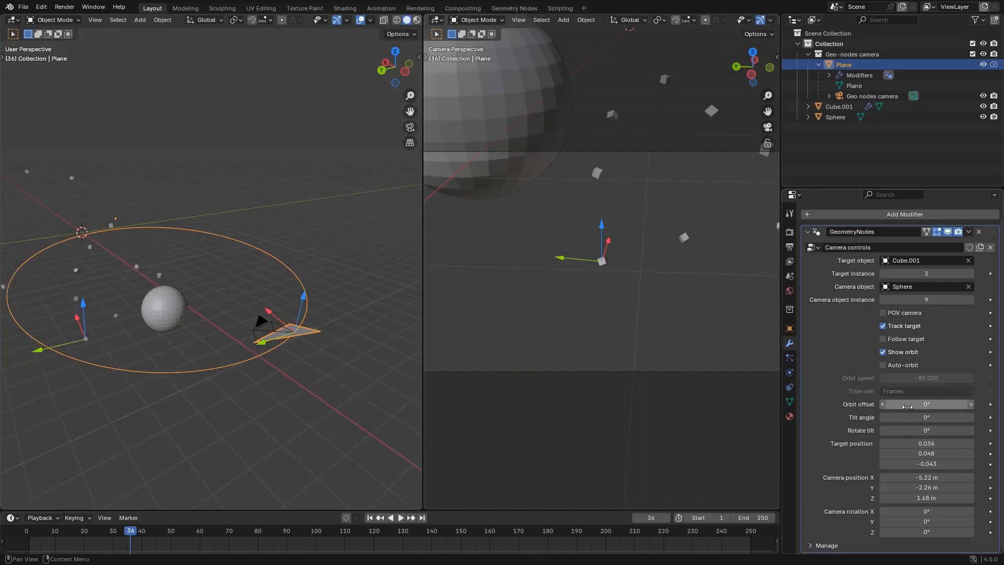
Shift the camera along its orbit around the sphere by setting the orbit offset to 46.3°
{"action": "mouse_move", "coordinate": [926, 404]}
{"action": "left_mouse_down"}
{"action": "mouse_move", "coordinate": [892, 404]}
{"action": "mouse_move", "coordinate": [929, 404]}
{"action": "left_mouse_up"}
{"action": "middle_click_drag", "start_coordinate": [115, 282], "coordinate": [117, 299]}
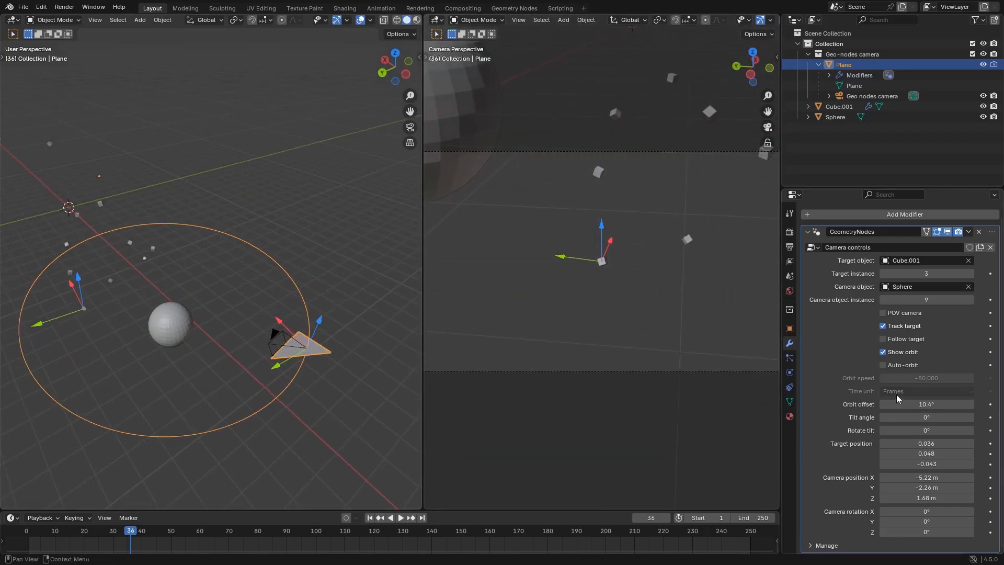
{"action": "left_click_drag", "start_coordinate": [899, 404], "coordinate": [1000, 396]}
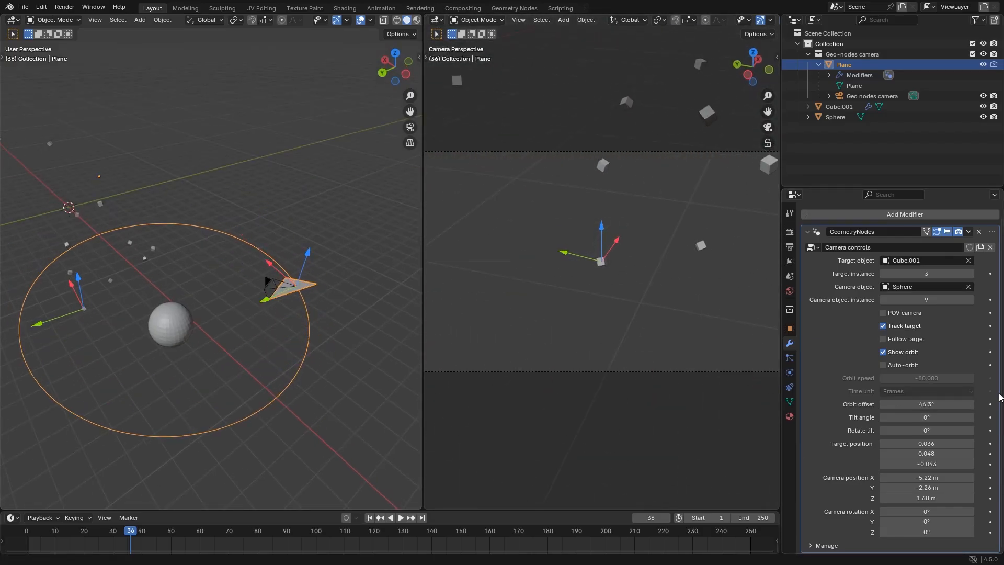
{"action": "middle_click_drag", "start_coordinate": [267, 352], "coordinate": [244, 344]}
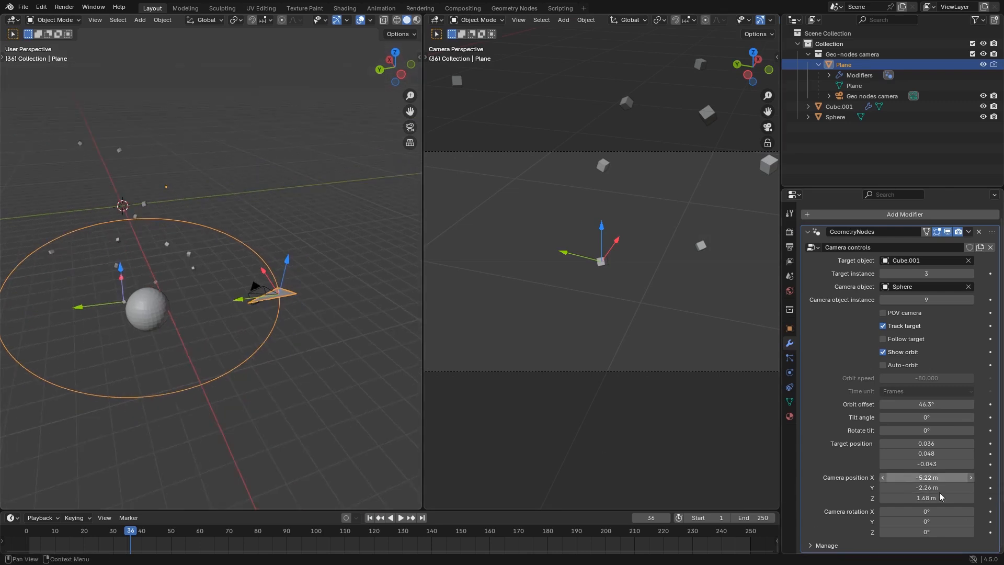
Incline the orbit circle with a tilt angle of 44.7° and a rotate tilt of -38°
{"action": "left_click_drag", "start_coordinate": [897, 417], "coordinate": [875, 431]}
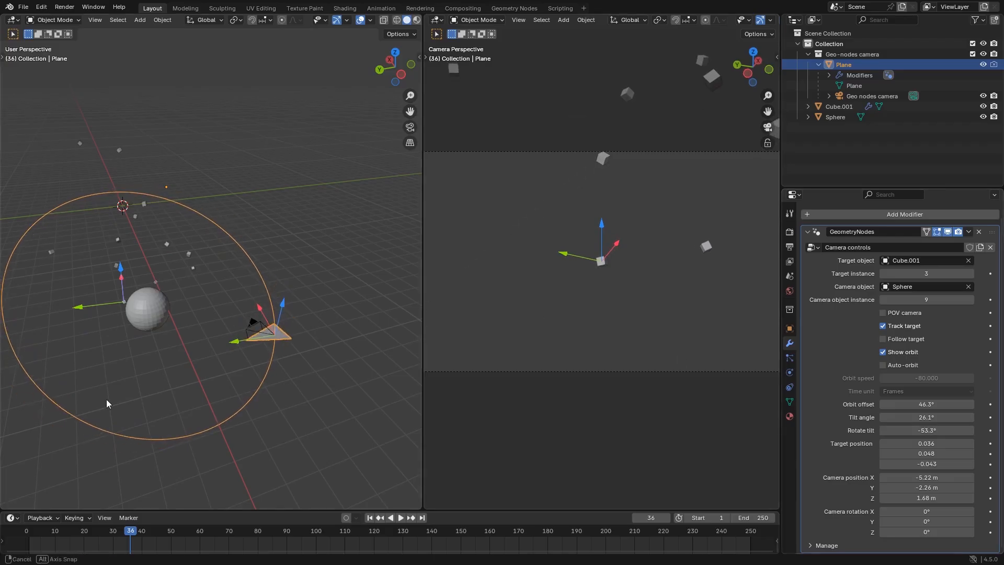
{"action": "middle_click_drag", "start_coordinate": [107, 404], "coordinate": [192, 387]}
{"action": "left_click_drag", "start_coordinate": [897, 429], "coordinate": [936, 430]}
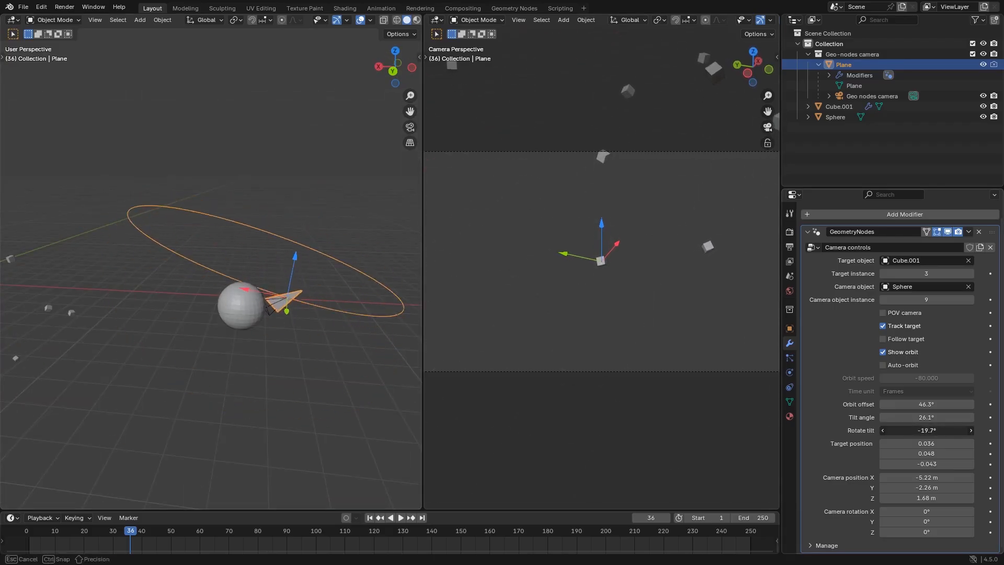
{"action": "left_click_drag", "start_coordinate": [936, 429], "coordinate": [915, 430]}
Enable Follow target and Auto-orbit, and examine the tilted orbit around the targeted cube during playback
{"action": "left_click", "coordinate": [909, 343]}
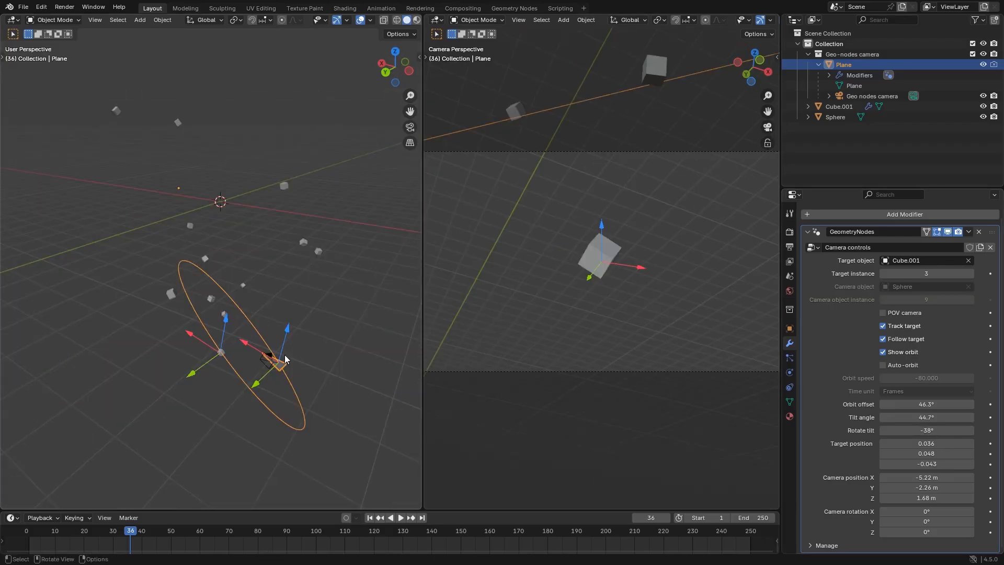
{"action": "key", "text": "space"}
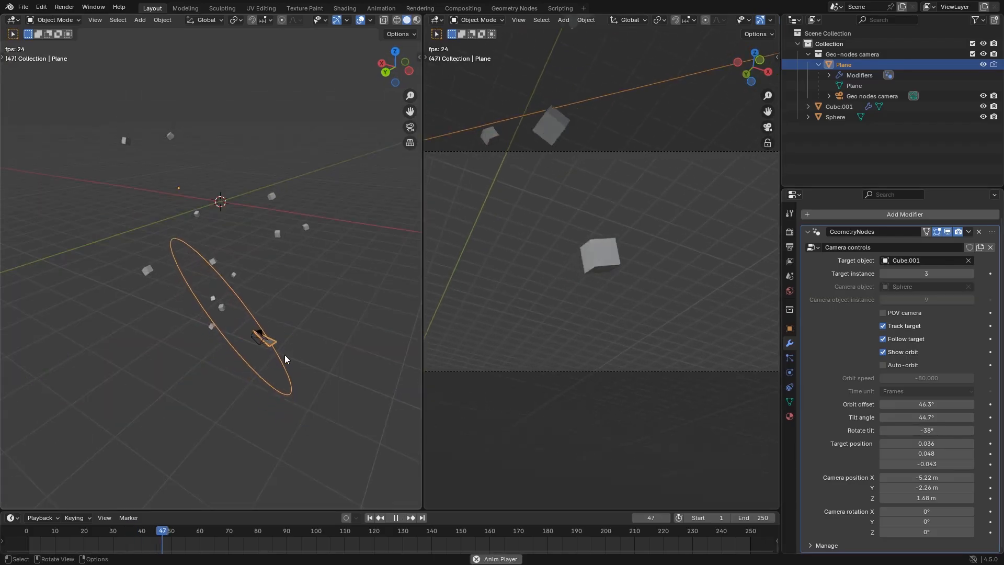
{"action": "left_click", "coordinate": [882, 364]}
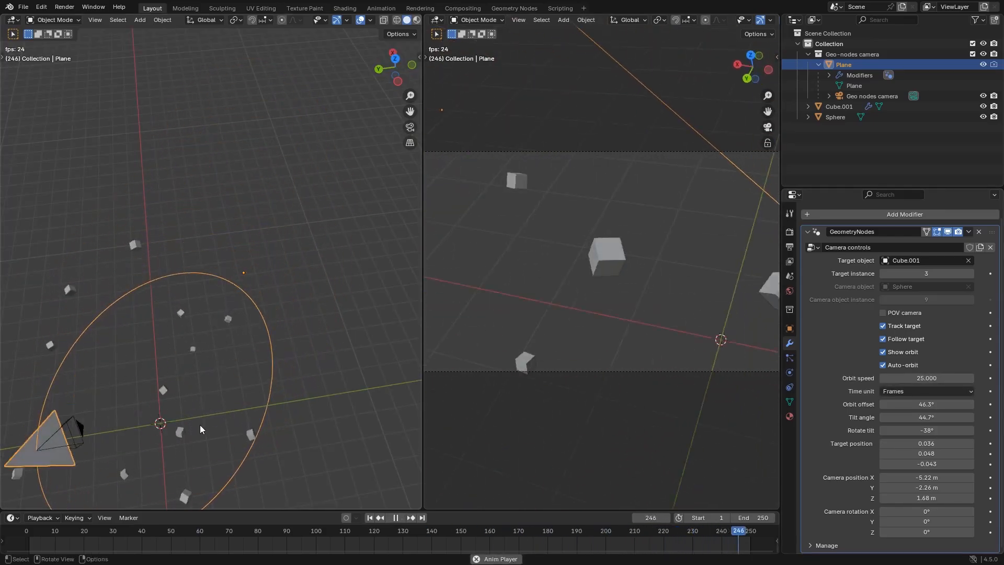
{"action": "middle_click_drag", "start_coordinate": [252, 469], "coordinate": [260, 360], "text": "shift"}
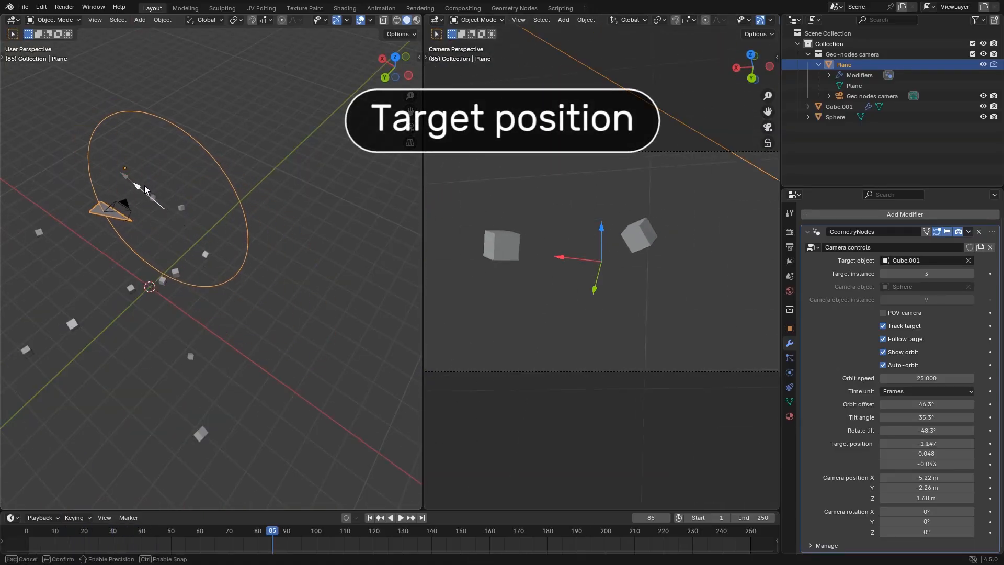
Move the target position in the viewport to 0.062, 0.048, 0.055, and disable Follow target
{"action": "left_click_drag", "start_coordinate": [146, 189], "coordinate": [161, 167]}
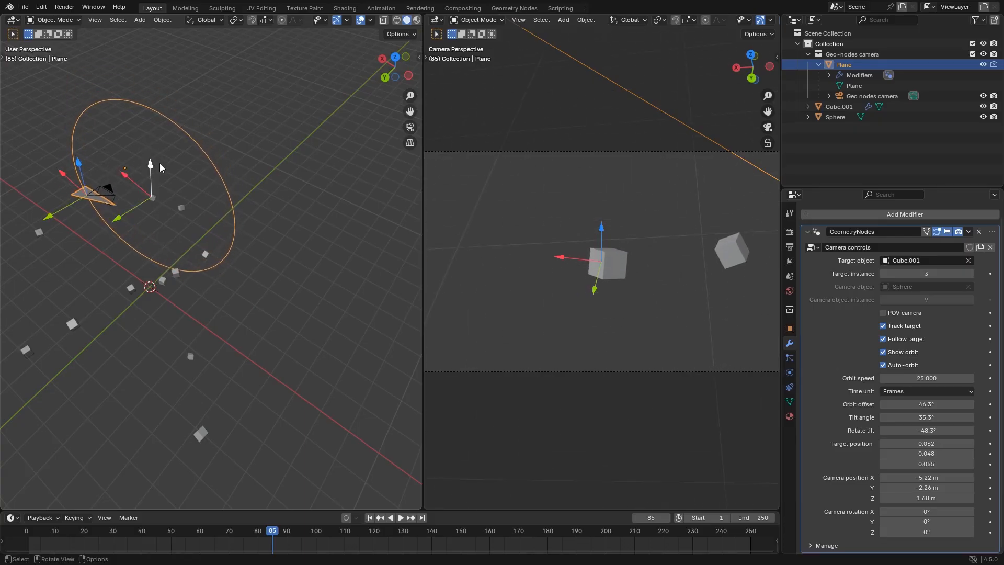
{"action": "middle_click_drag", "start_coordinate": [161, 167], "coordinate": [189, 158]}
{"action": "left_click", "coordinate": [910, 342]}
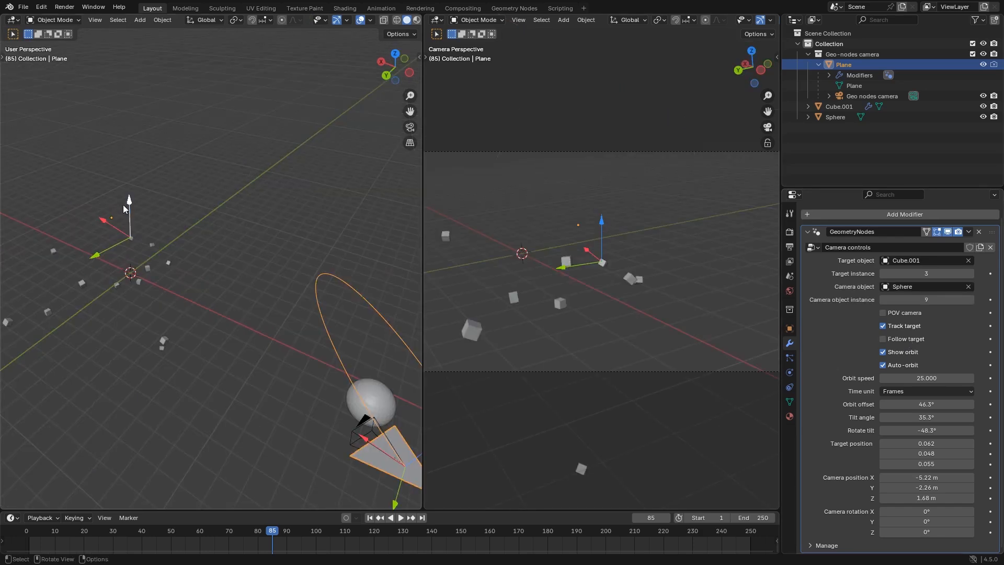
Move the target position to Y -0.226 and Z -0.091, and the camera position to -5.72, 0.901, 2.32 m with the viewport gizmos
{"action": "left_click_drag", "start_coordinate": [131, 182], "coordinate": [142, 211]}
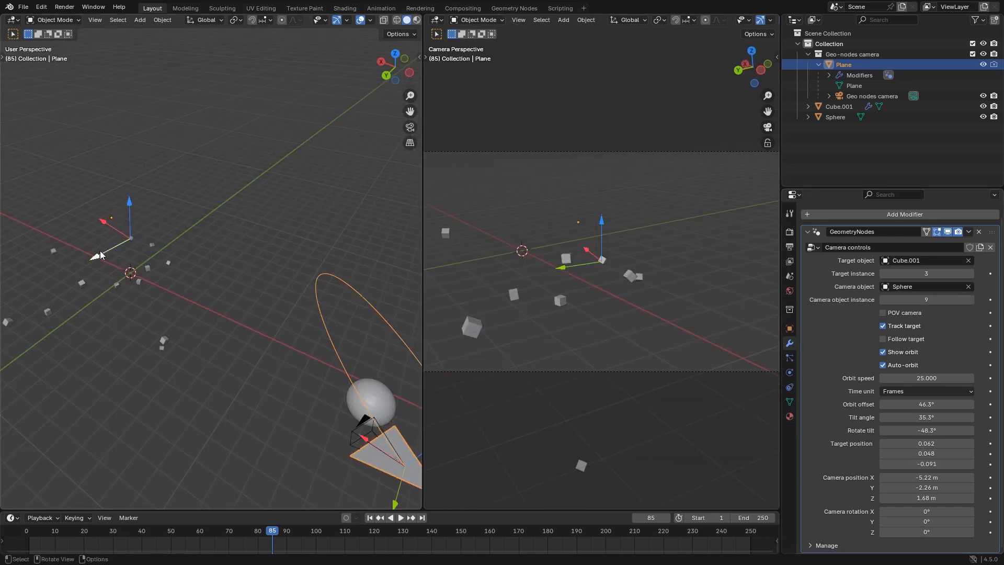
{"action": "mouse_move", "coordinate": [100, 255]}
{"action": "left_mouse_down"}
{"action": "mouse_move", "coordinate": [65, 282]}
{"action": "mouse_move", "coordinate": [109, 268]}
{"action": "left_mouse_up"}
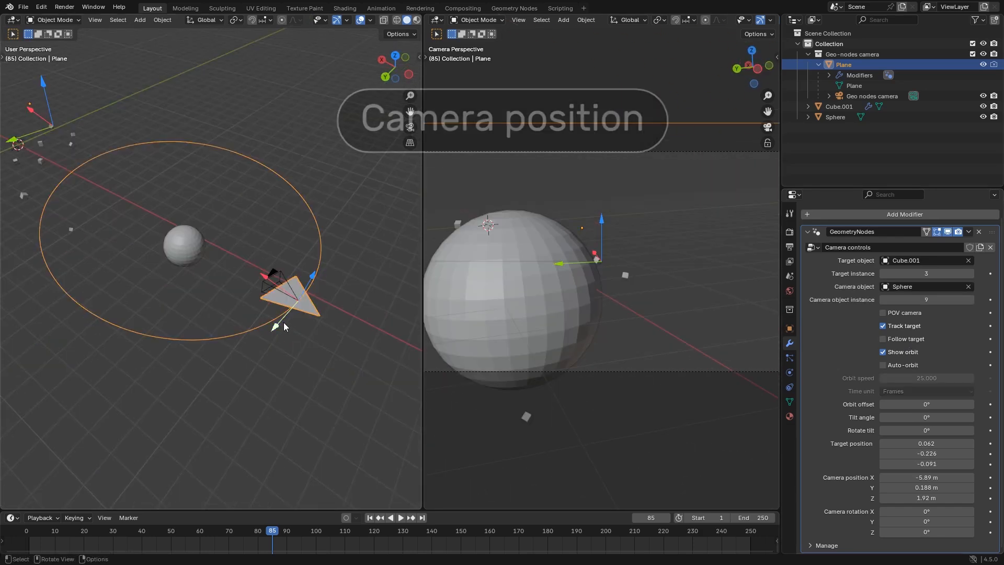
{"action": "mouse_move", "coordinate": [284, 322]}
{"action": "left_mouse_down"}
{"action": "mouse_move", "coordinate": [243, 345]}
{"action": "mouse_move", "coordinate": [271, 327]}
{"action": "left_mouse_up"}
{"action": "left_click_drag", "start_coordinate": [262, 294], "coordinate": [299, 275]}
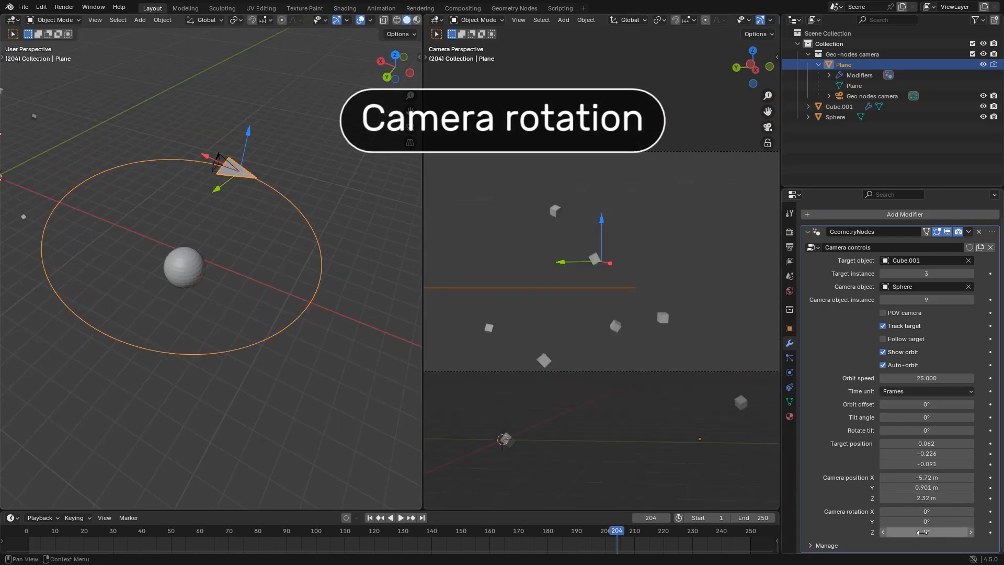
Try a camera rotation of X 9.32°, Y 0.69° and Z -4.31°, and reset all three axes to 0°
{"action": "left_click_drag", "start_coordinate": [921, 531], "coordinate": [907, 531]}
{"action": "left_click_drag", "start_coordinate": [926, 532], "coordinate": [926, 511]}
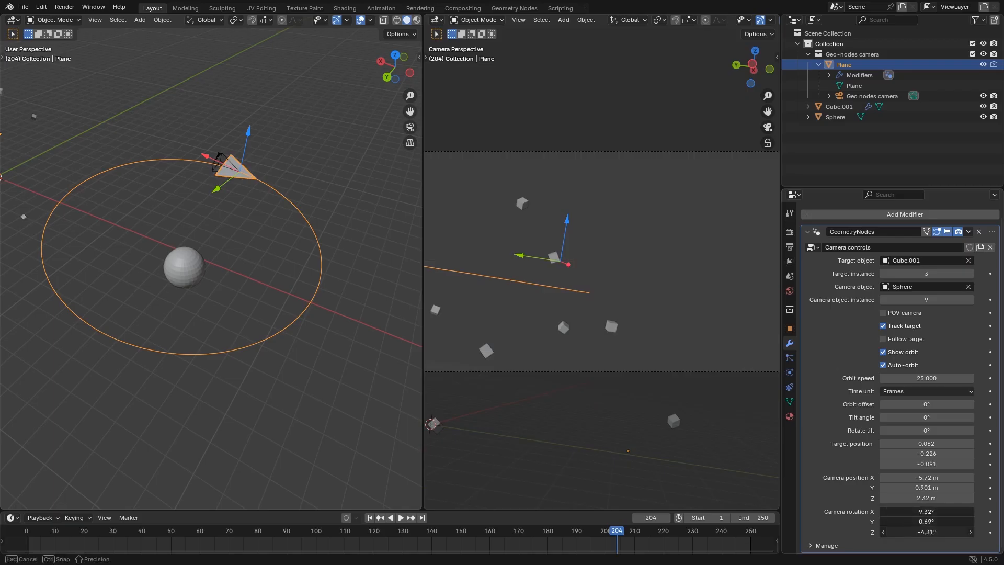
{"action": "type", "text": "0"}
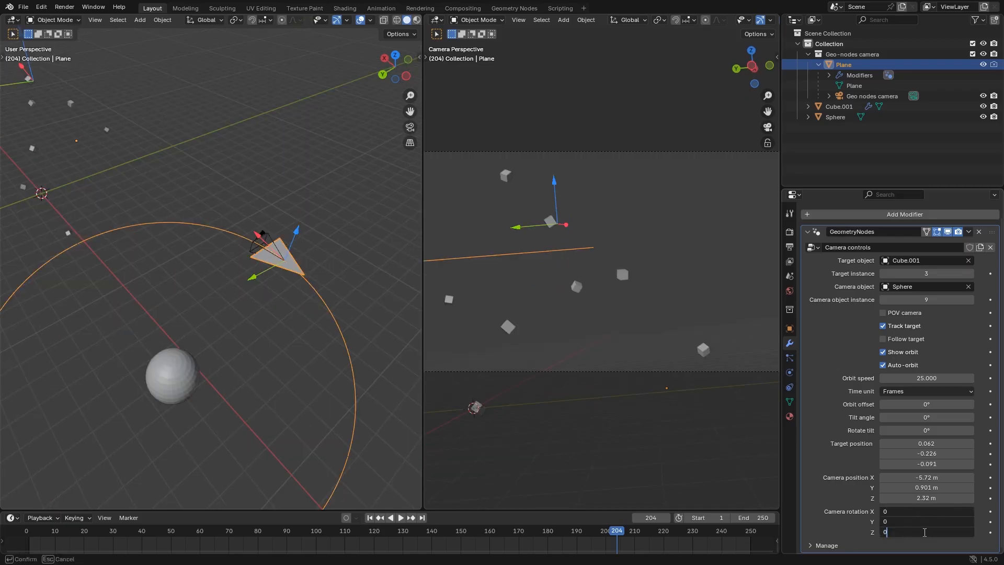
{"action": "key", "text": "Return"}
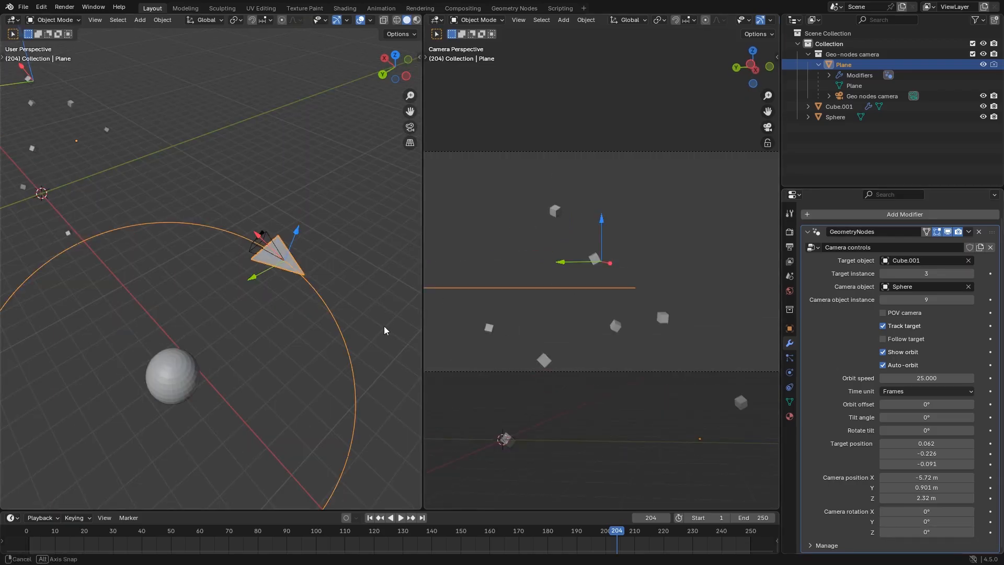
{"action": "middle_click_drag", "start_coordinate": [384, 330], "coordinate": [368, 329]}
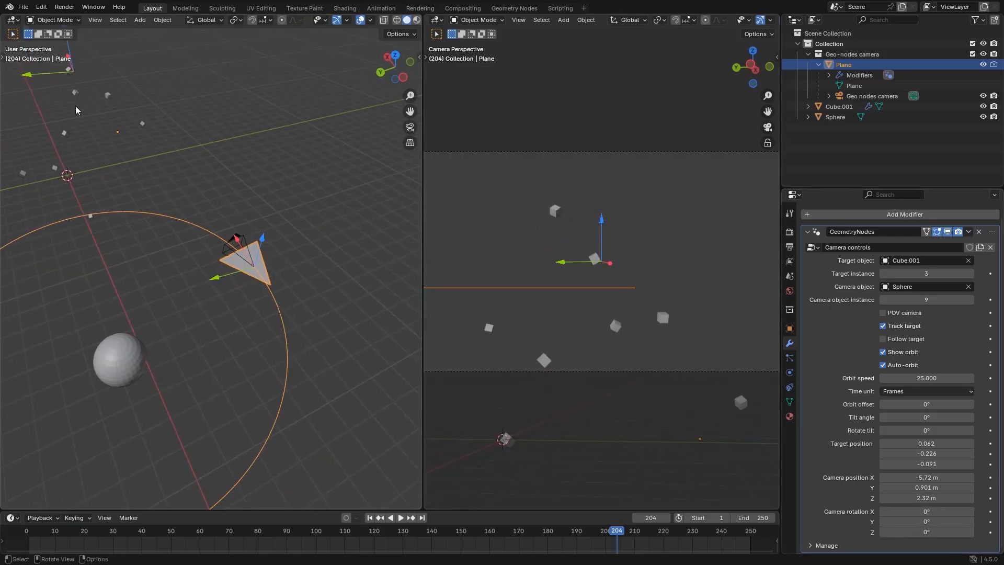
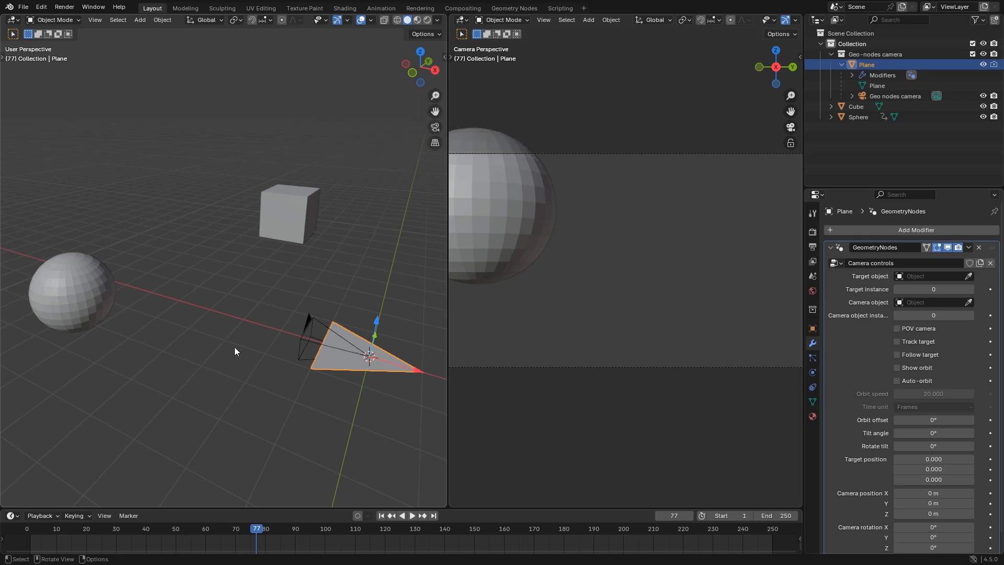
Assign the sphere as the camera rig's target object and enable Track target
{"action": "left_click", "coordinate": [243, 364]}
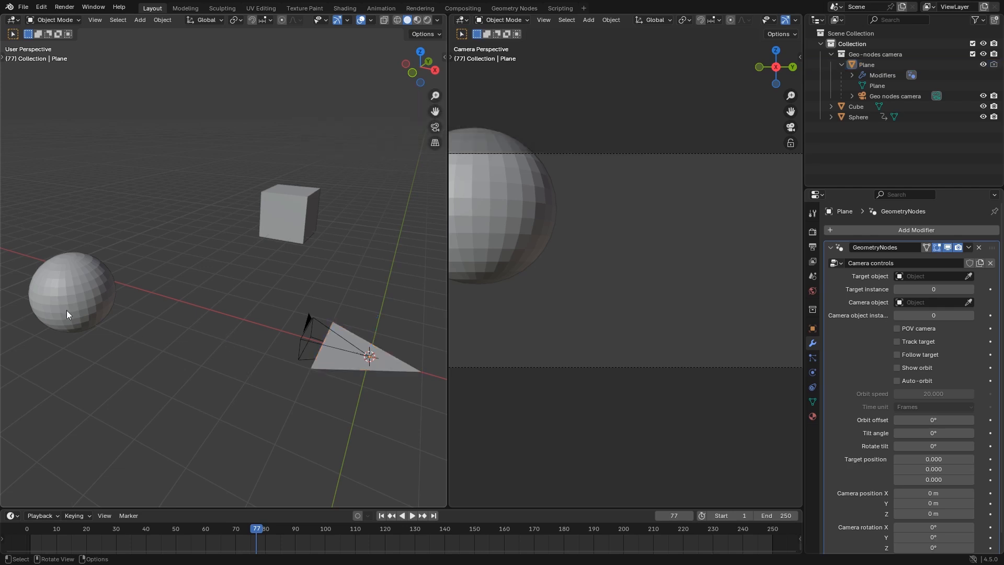
{"action": "left_click", "coordinate": [64, 309]}
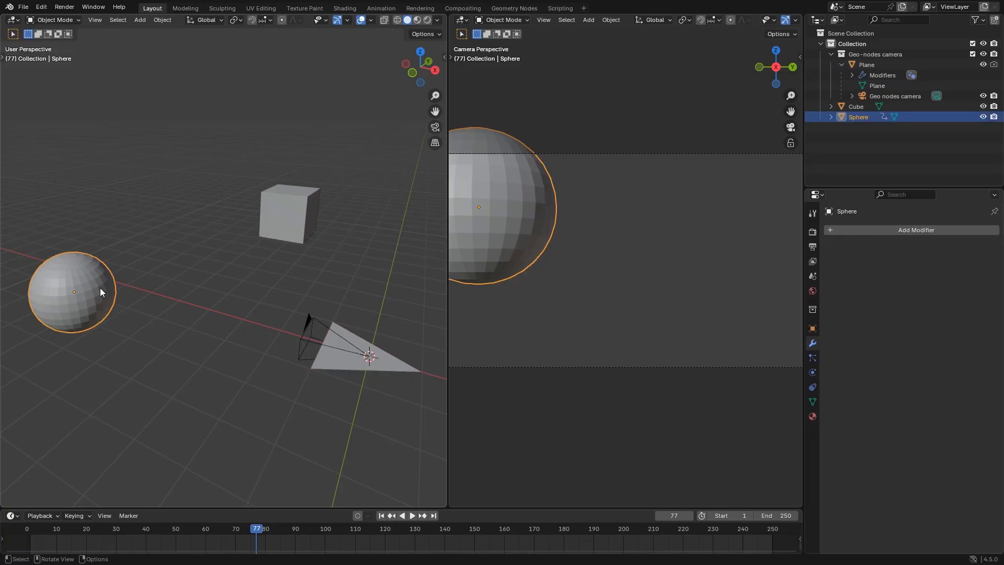
{"action": "left_click", "coordinate": [347, 365]}
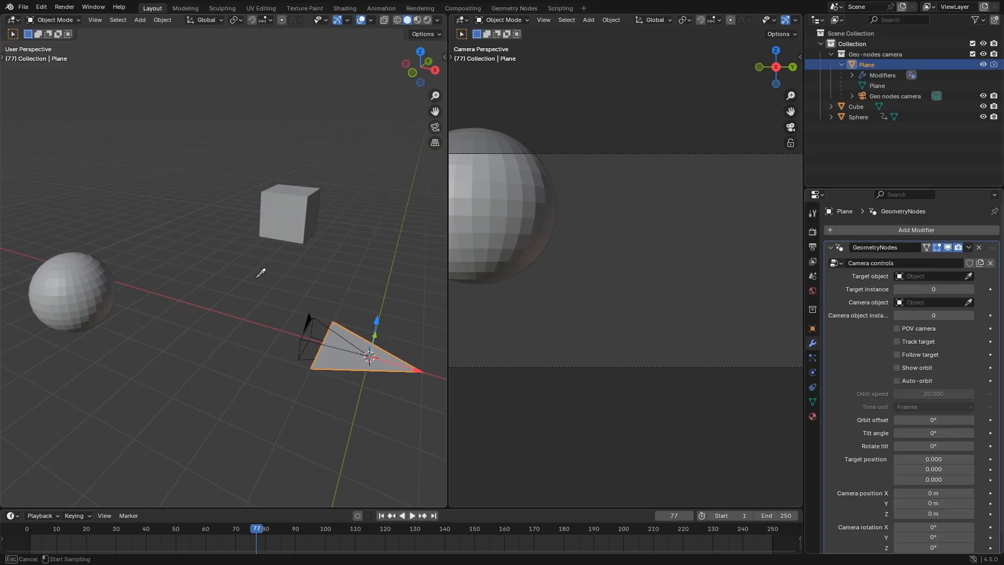
{"action": "left_click", "coordinate": [100, 282]}
{"action": "left_click", "coordinate": [918, 340]}
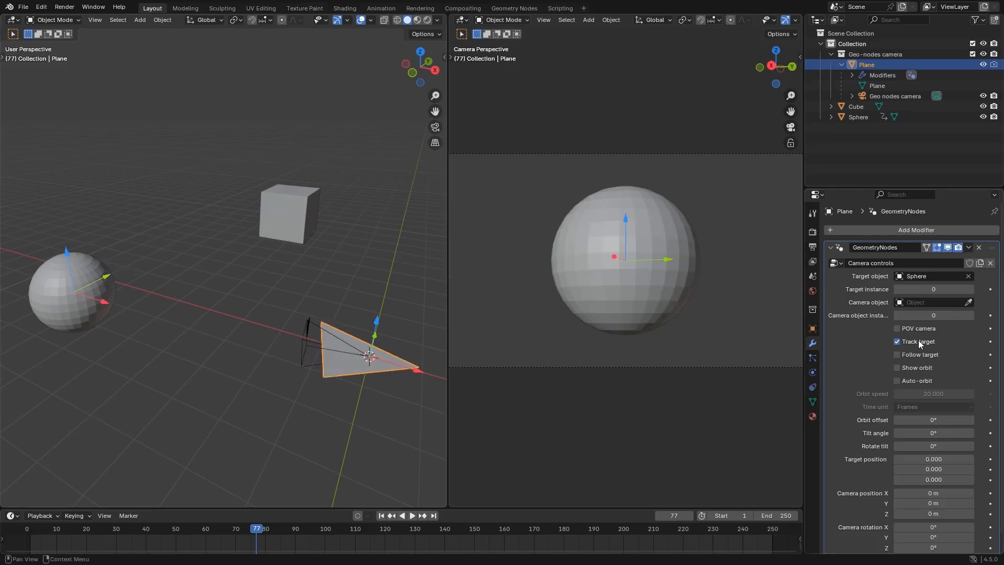
{"action": "middle_click_drag", "start_coordinate": [250, 260], "coordinate": [158, 298]}
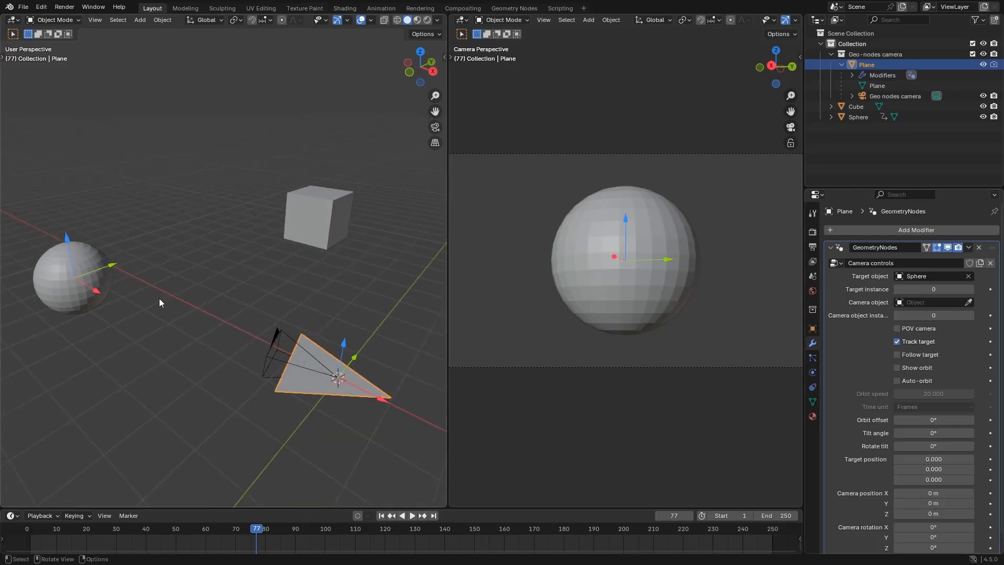
Open the Target position node group in the Geometry Nodes workspace and set its Sample Index domain to Point
{"action": "left_click", "coordinate": [508, 9]}
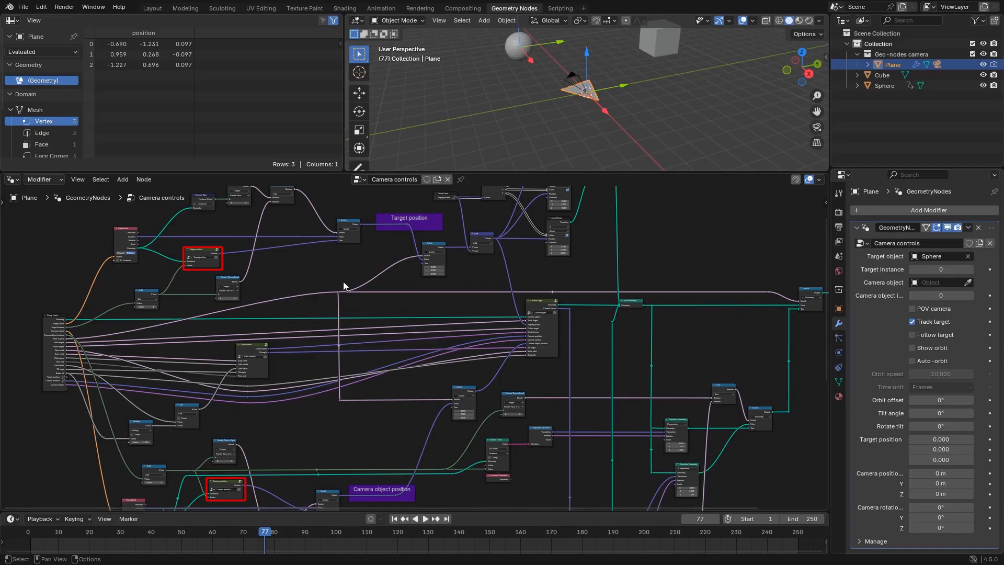
{"action": "middle_click_drag", "start_coordinate": [340, 255], "coordinate": [369, 362]}
{"action": "scroll", "coordinate": [369, 362], "scroll_direction": "up", "scroll_amount": 9}
{"action": "middle_click_drag", "start_coordinate": [168, 373], "coordinate": [416, 340]}
{"action": "scroll", "coordinate": [407, 337], "scroll_direction": "up", "scroll_amount": 1}
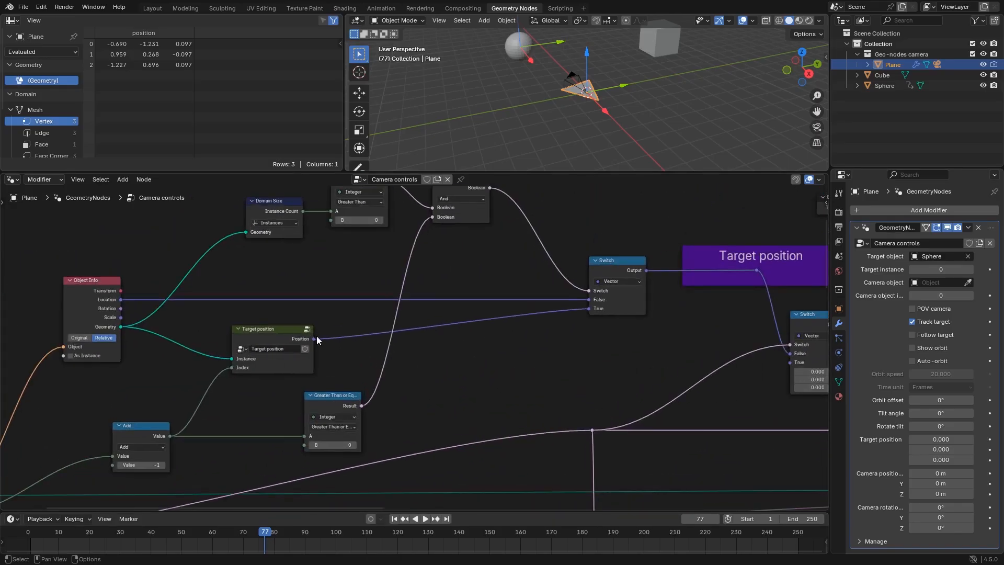
{"action": "scroll", "coordinate": [293, 337], "scroll_direction": "up", "scroll_amount": 1}
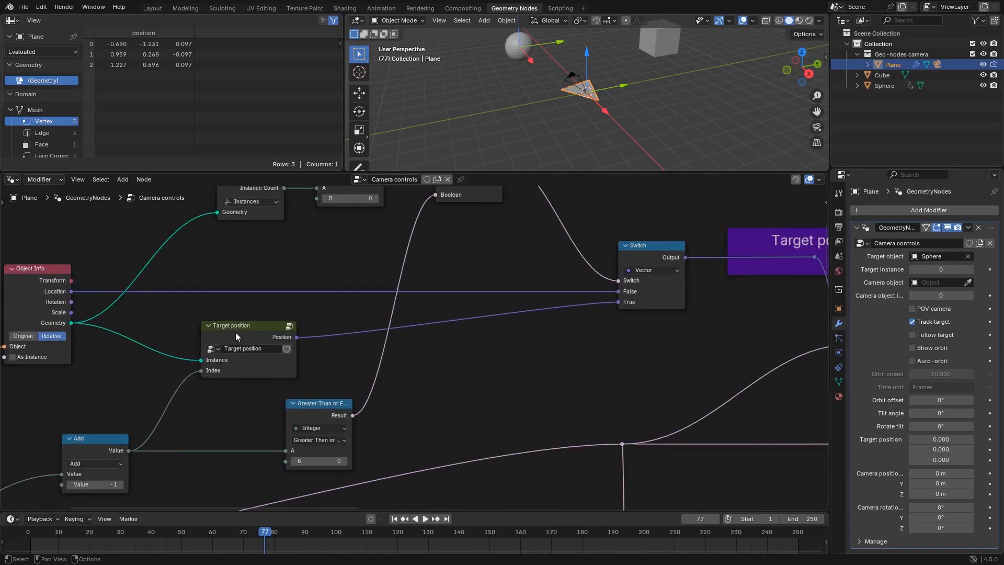
{"action": "left_click", "coordinate": [291, 326]}
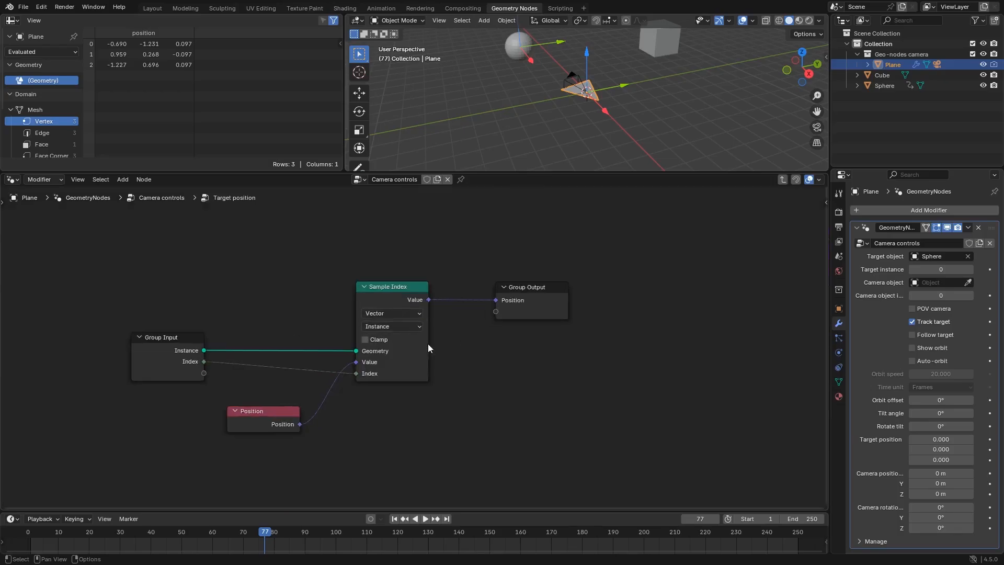
{"action": "scroll", "coordinate": [428, 344], "scroll_direction": "up", "scroll_amount": 1}
{"action": "left_click", "coordinate": [416, 324]}
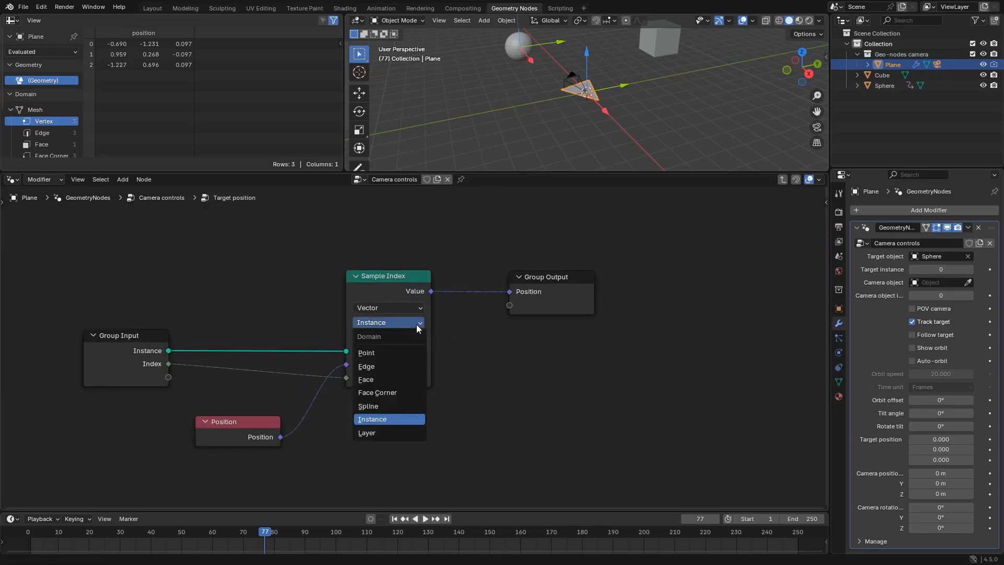
{"action": "left_click", "coordinate": [377, 353]}
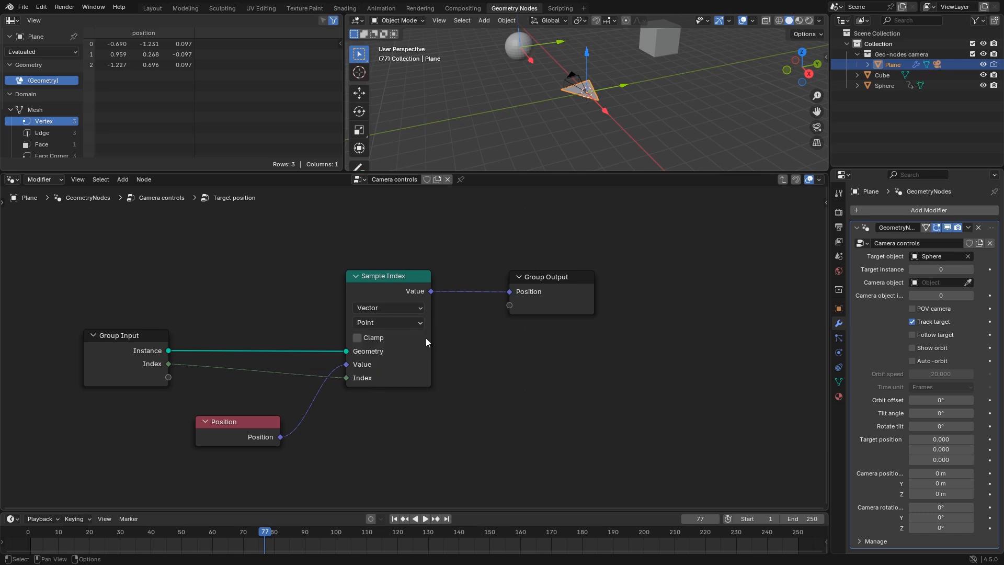
Return to the Camera controls tree and connect the Target position group's Position output directly to the Target position frame's reroute
{"action": "left_click", "coordinate": [782, 179]}
{"action": "left_click_drag", "start_coordinate": [233, 376], "coordinate": [710, 300]}
{"action": "scroll", "coordinate": [413, 429], "scroll_direction": "down", "scroll_amount": 3}
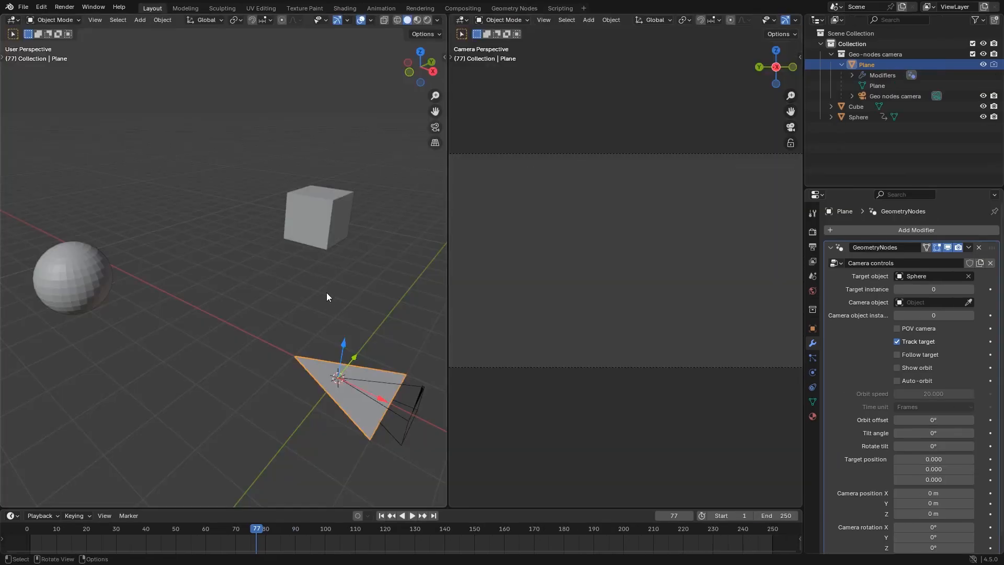
Set Target instance to 1 in the Layout workspace and examine where the target sits on the sphere
{"action": "middle_click_drag", "start_coordinate": [326, 292], "coordinate": [277, 256]}
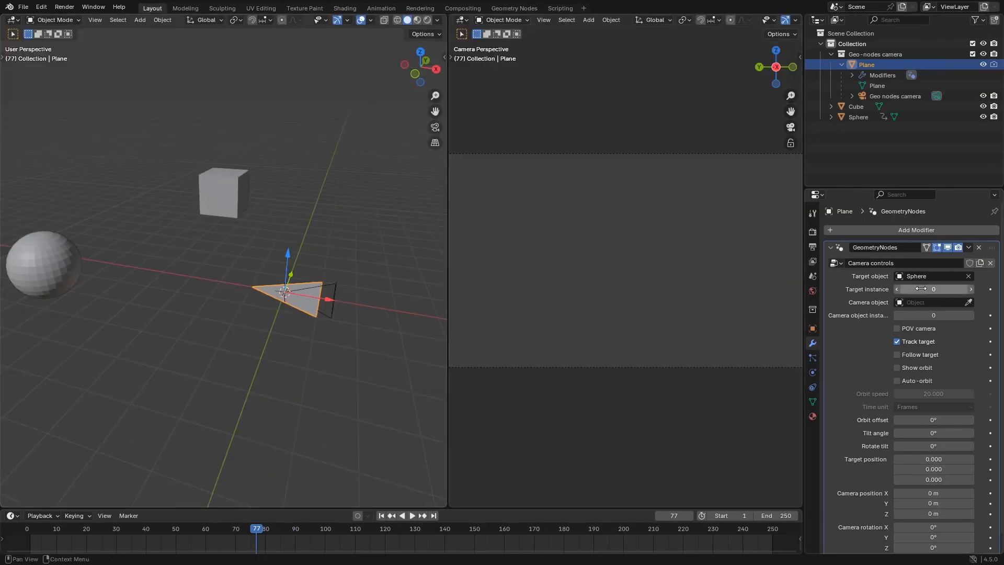
{"action": "left_click", "coordinate": [967, 289]}
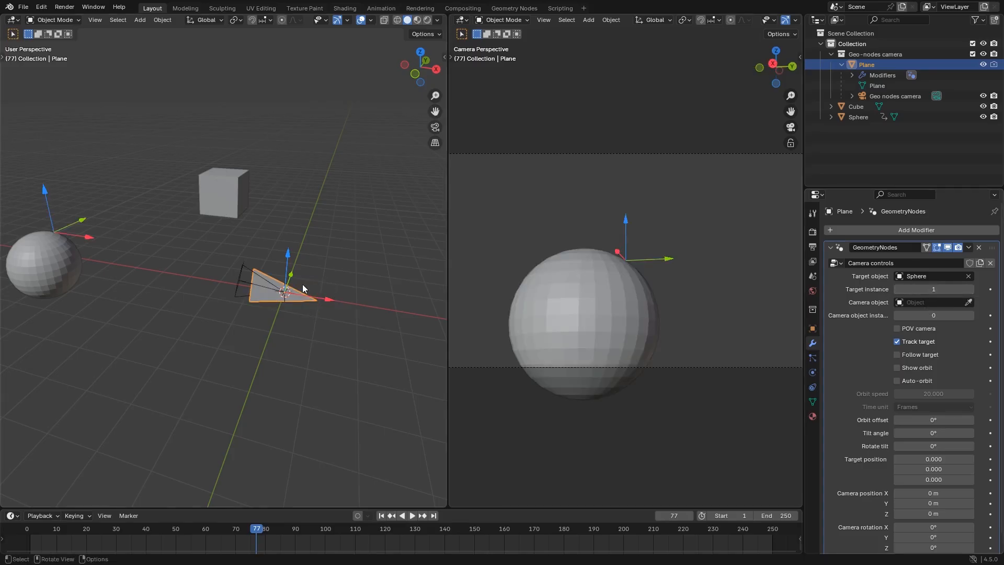
{"action": "middle_click_drag", "start_coordinate": [302, 284], "coordinate": [149, 319]}
{"action": "middle_click_drag", "start_coordinate": [285, 99], "coordinate": [250, 187], "text": "shift"}
{"action": "scroll", "coordinate": [250, 187], "scroll_direction": "up", "scroll_amount": 5}
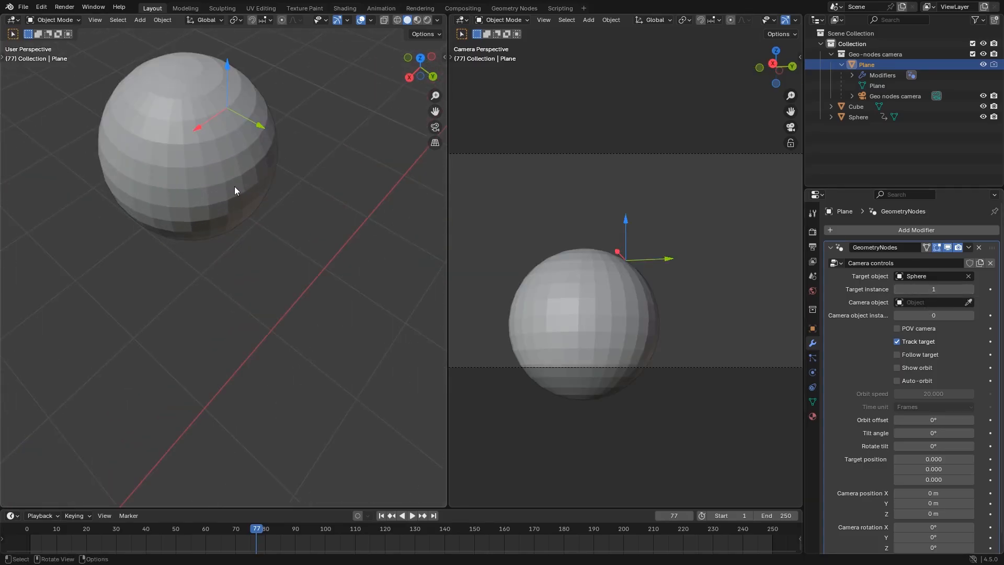
{"action": "scroll", "coordinate": [234, 187], "scroll_direction": "down", "scroll_amount": 4}
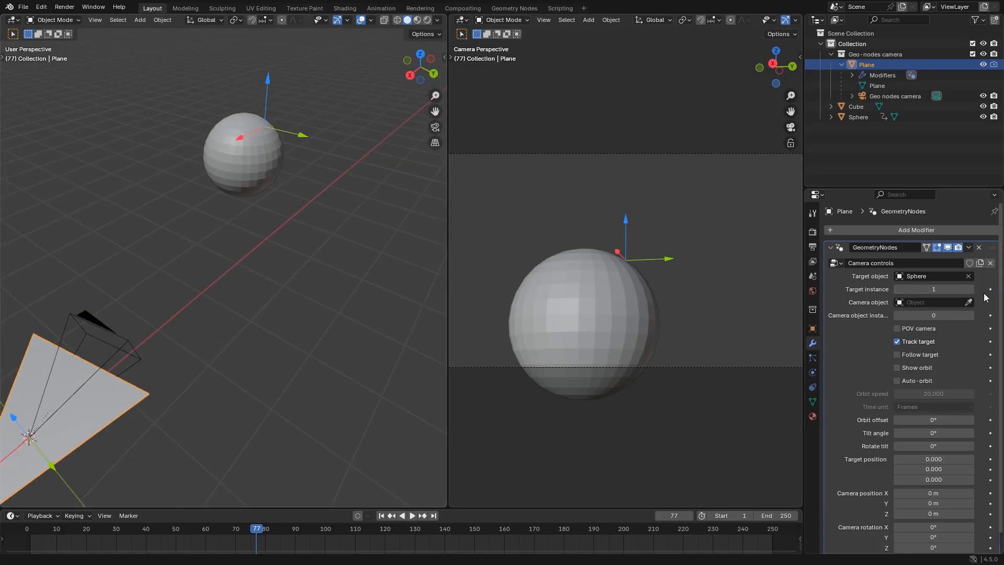
Set Target instance to 28 so the camera tracks another vertex of the sphere
{"action": "mouse_move", "coordinate": [933, 289]}
{"action": "left_mouse_down"}
{"action": "mouse_move", "coordinate": [975, 289]}
{"action": "mouse_move", "coordinate": [920, 288]}
{"action": "left_mouse_up"}
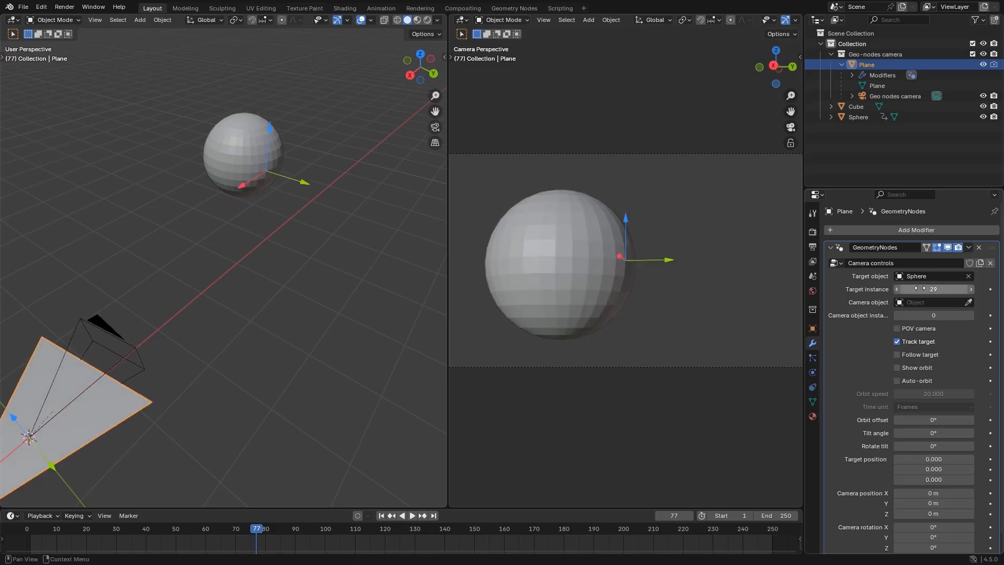
{"action": "left_click", "coordinate": [898, 289]}
{"action": "middle_click_drag", "start_coordinate": [239, 381], "coordinate": [340, 355]}
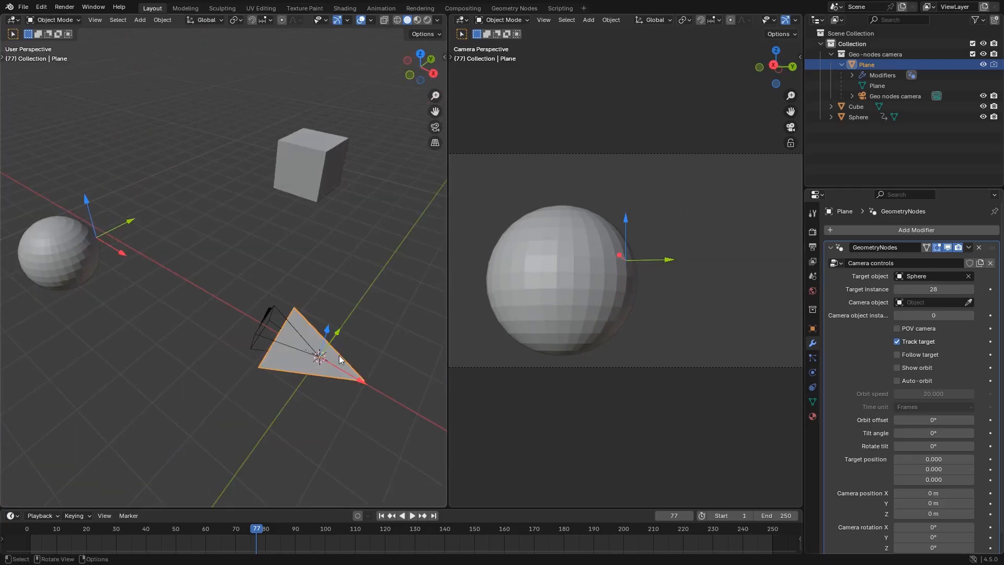
Assign the cube as the rig's camera object and frame the rig in the viewport
{"action": "middle_click_drag", "start_coordinate": [314, 270], "coordinate": [269, 280]}
{"action": "left_click", "coordinate": [293, 207]}
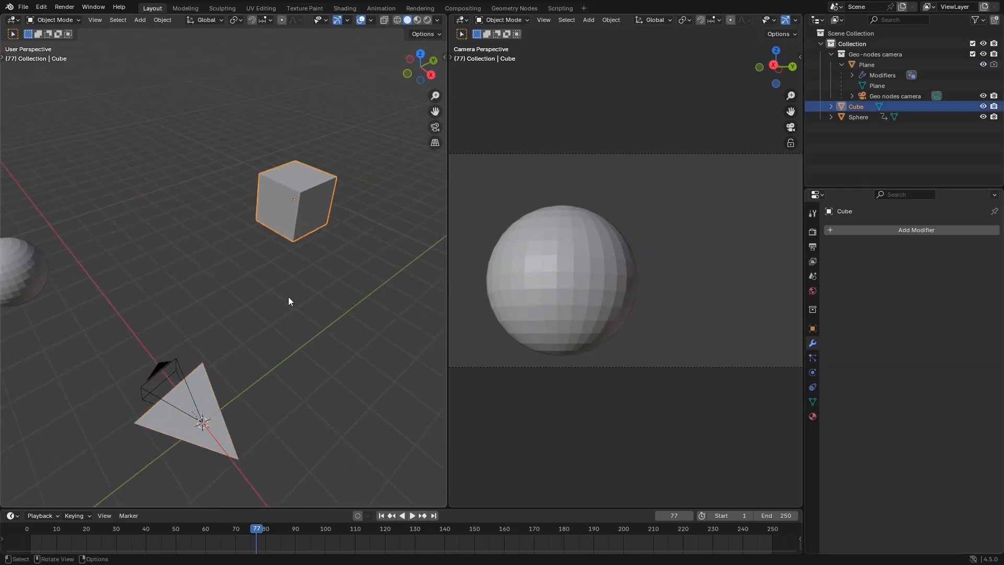
{"action": "left_click", "coordinate": [232, 445]}
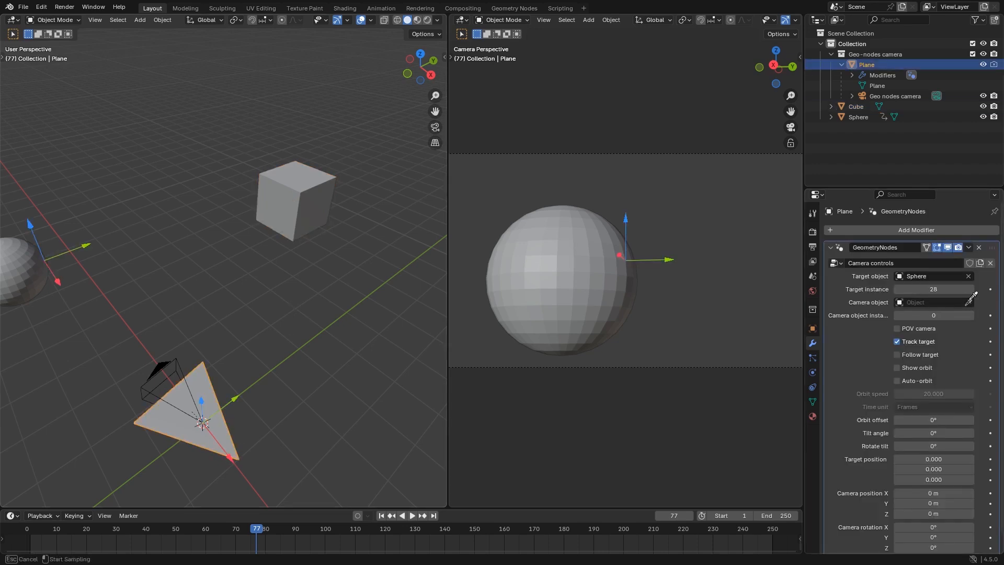
{"action": "left_click", "coordinate": [296, 196]}
{"action": "key", "text": "KP_Decimal"}
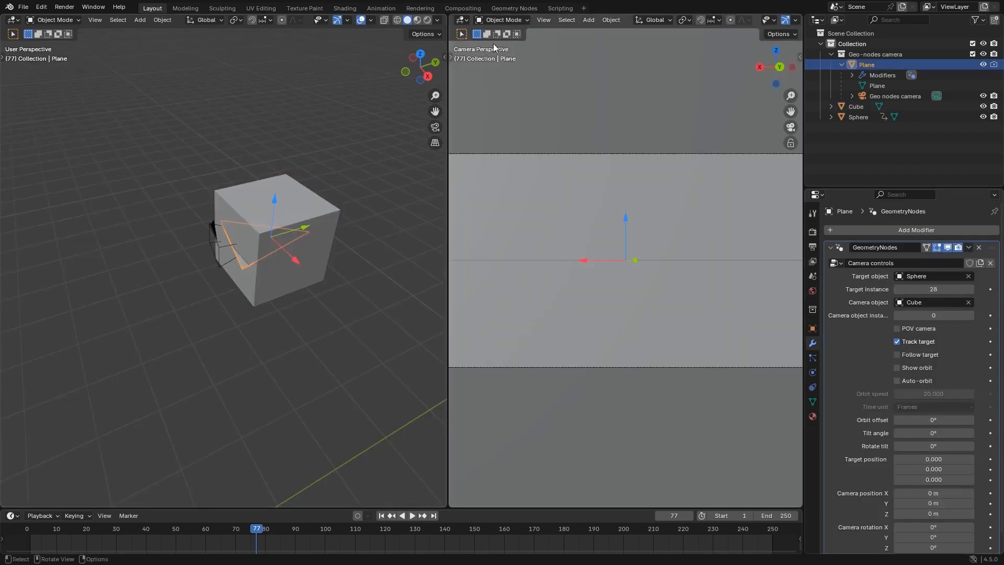
Set the Camera position group's Sample Index domain to Face, and connect its Position output directly to the Camera object position reroute
{"action": "left_click", "coordinate": [514, 9]}
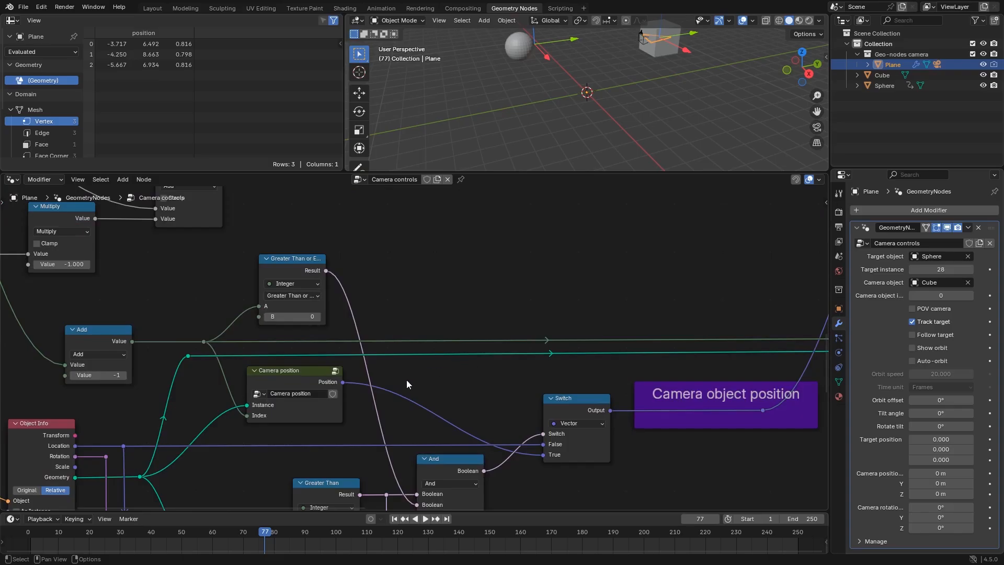
{"action": "left_click", "coordinate": [335, 370]}
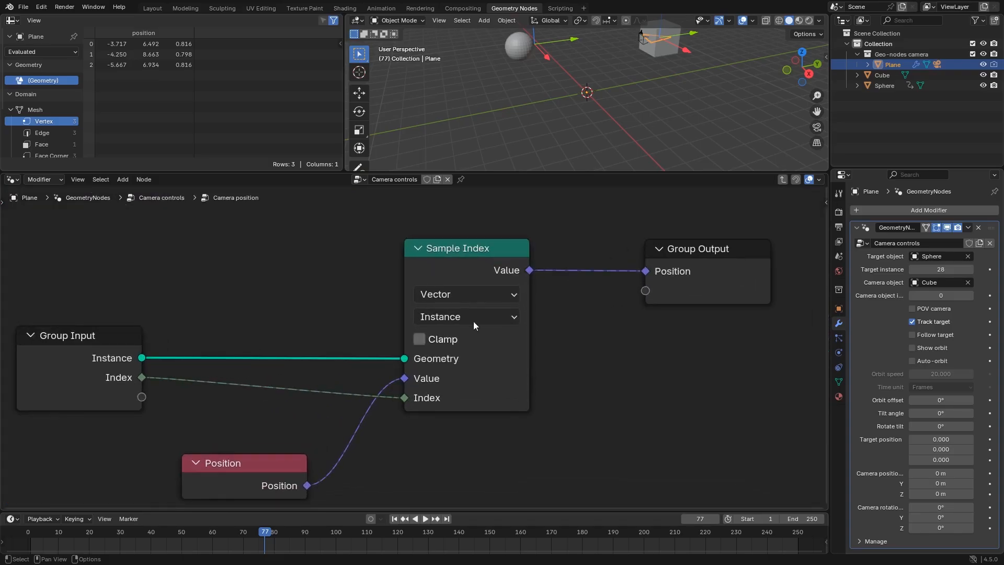
{"action": "left_click", "coordinate": [485, 317]}
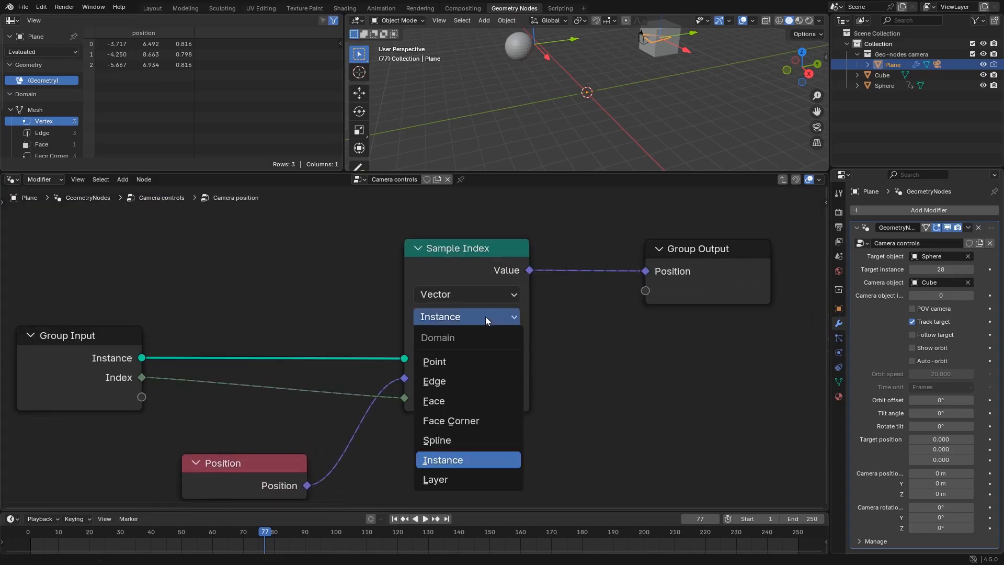
{"action": "left_click", "coordinate": [457, 400]}
{"action": "scroll", "coordinate": [671, 409], "scroll_direction": "down", "scroll_amount": 3}
{"action": "left_click", "coordinate": [783, 179]}
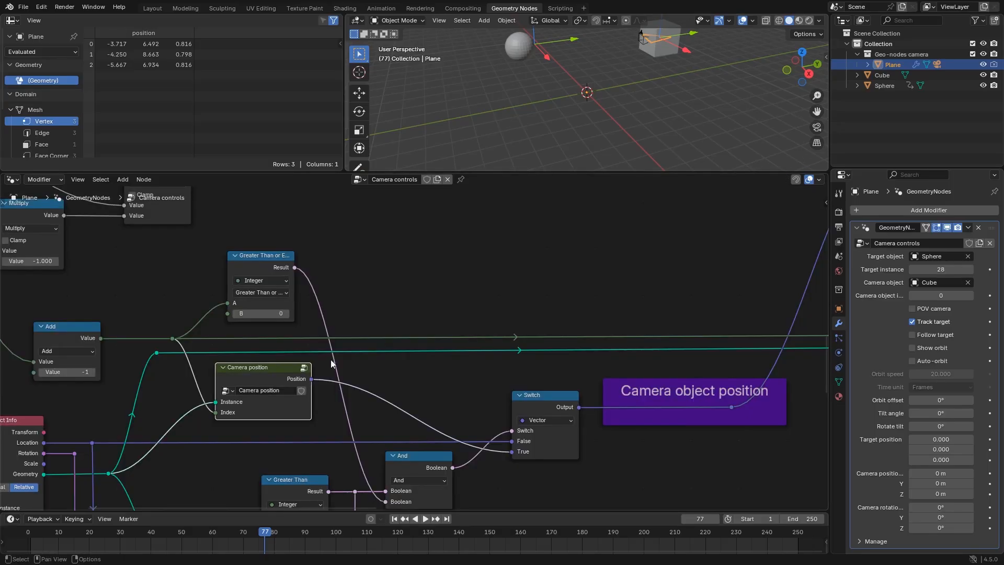
{"action": "left_click_drag", "start_coordinate": [312, 378], "coordinate": [730, 408]}
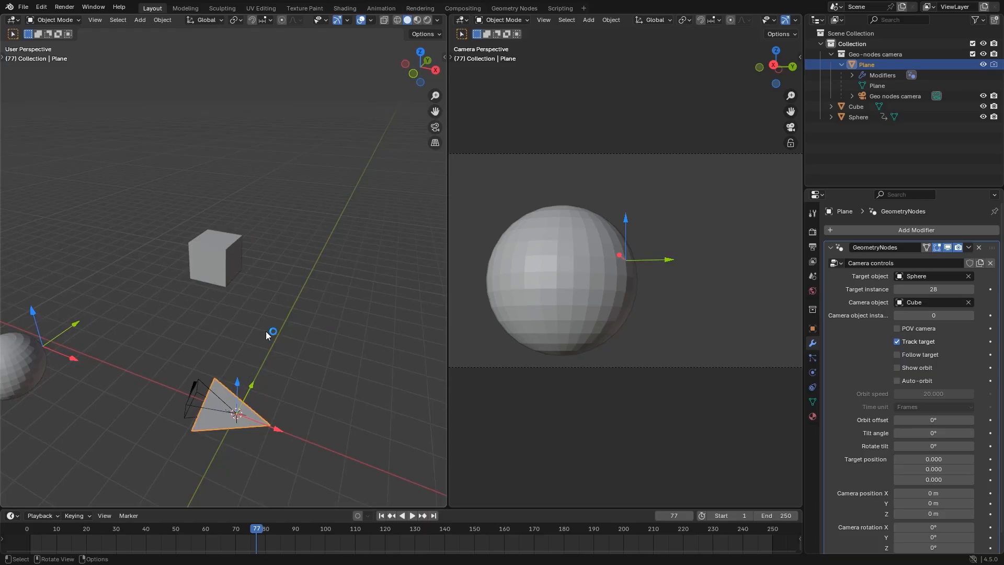
Step the Camera object instance from 1 up to 7 to try the camera on the cube's different faces
{"action": "middle_click_drag", "start_coordinate": [266, 335], "coordinate": [224, 302]}
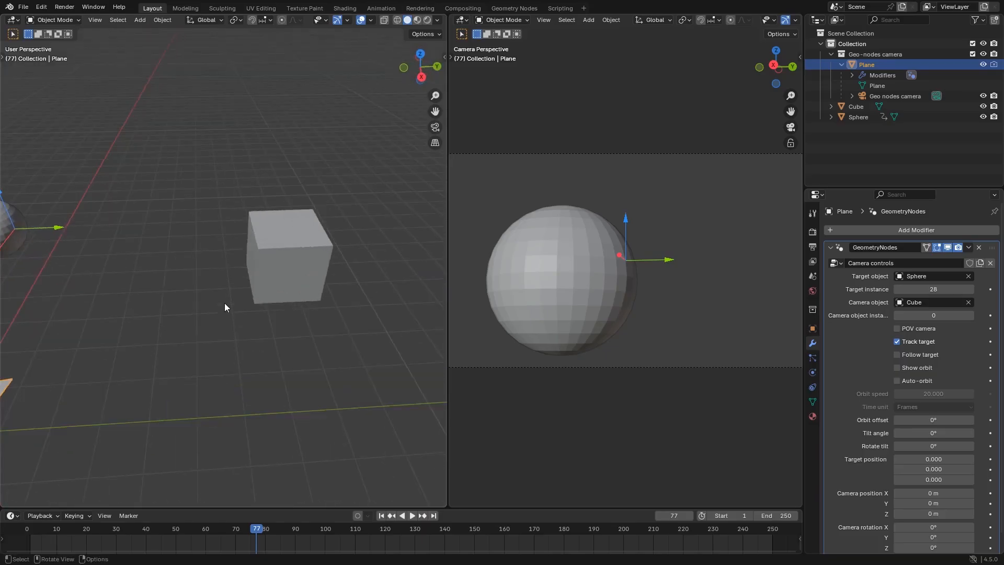
{"action": "left_click", "coordinate": [970, 314]}
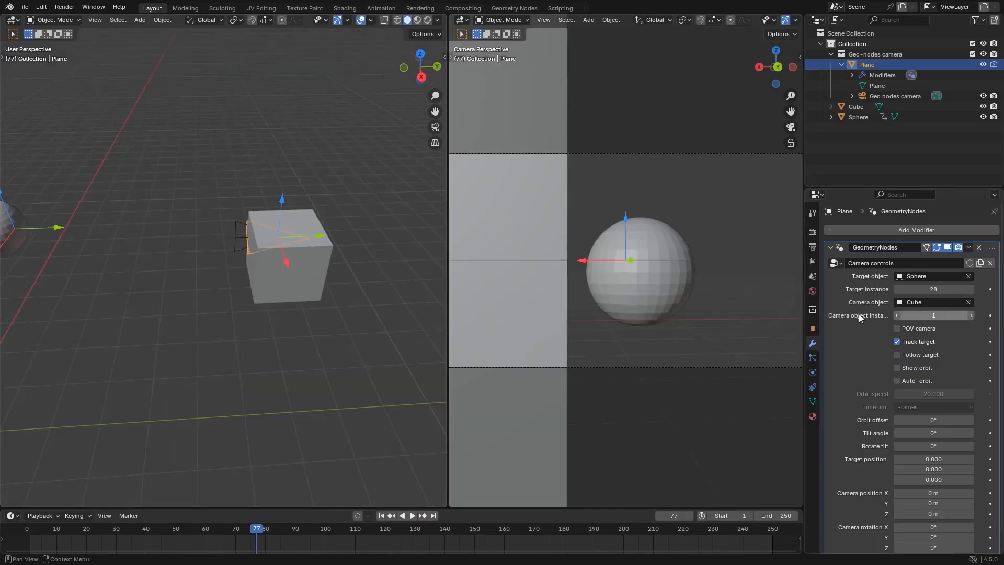
{"action": "middle_click_drag", "start_coordinate": [378, 275], "coordinate": [38, 314]}
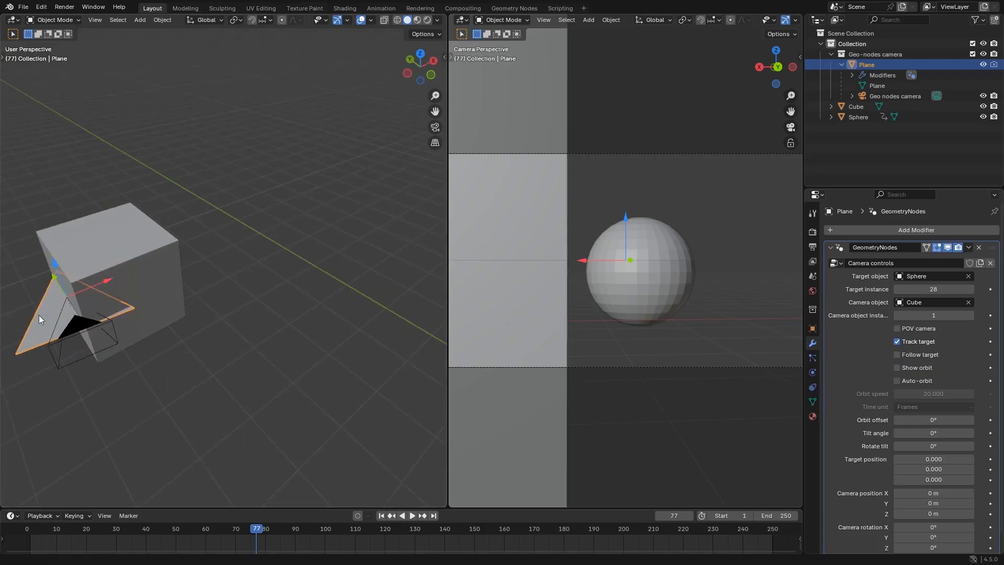
{"action": "left_click", "coordinate": [970, 313]}
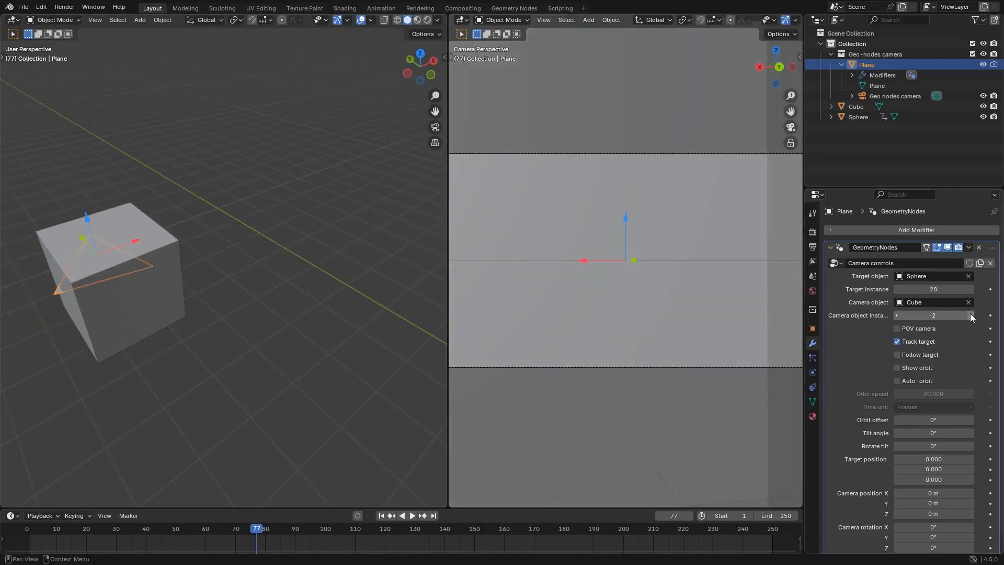
{"action": "left_click", "coordinate": [970, 314]}
{"action": "left_click", "coordinate": [970, 314]}
{"action": "left_click", "coordinate": [970, 313]}
{"action": "left_click", "coordinate": [970, 313]}
{"action": "left_click", "coordinate": [970, 314]}
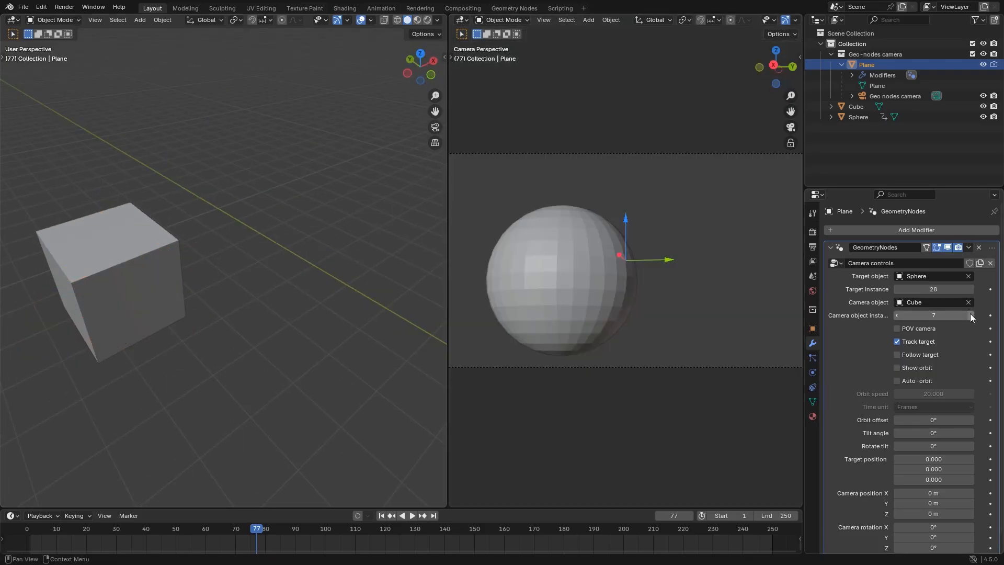
Set the Camera object instance to 4 and examine the camera mounted on that cube face
{"action": "middle_click_drag", "start_coordinate": [249, 320], "coordinate": [105, 317]}
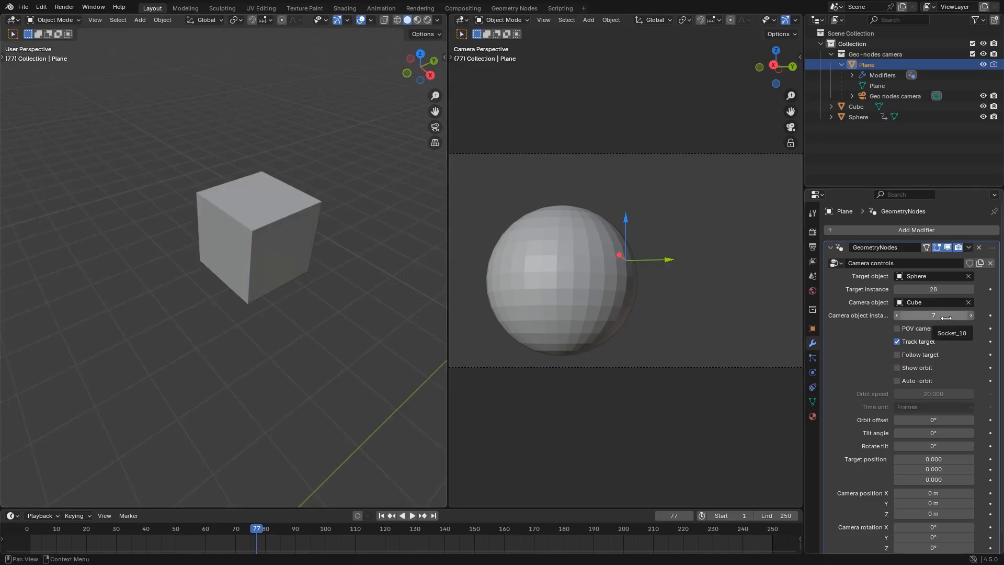
{"action": "left_click", "coordinate": [898, 317]}
{"action": "left_click", "coordinate": [897, 316]}
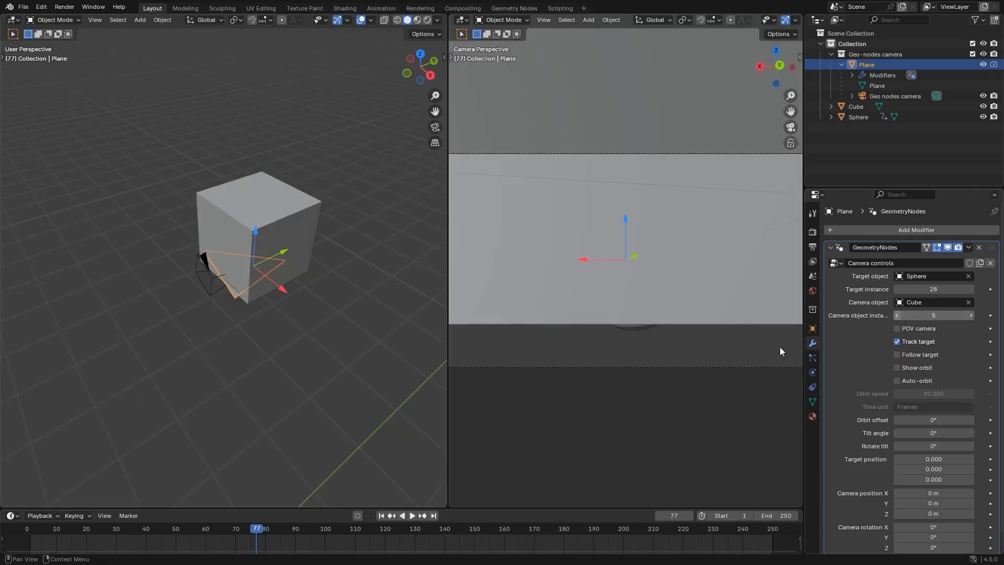
{"action": "middle_click_drag", "start_coordinate": [372, 262], "coordinate": [397, 266]}
{"action": "left_click", "coordinate": [896, 314]}
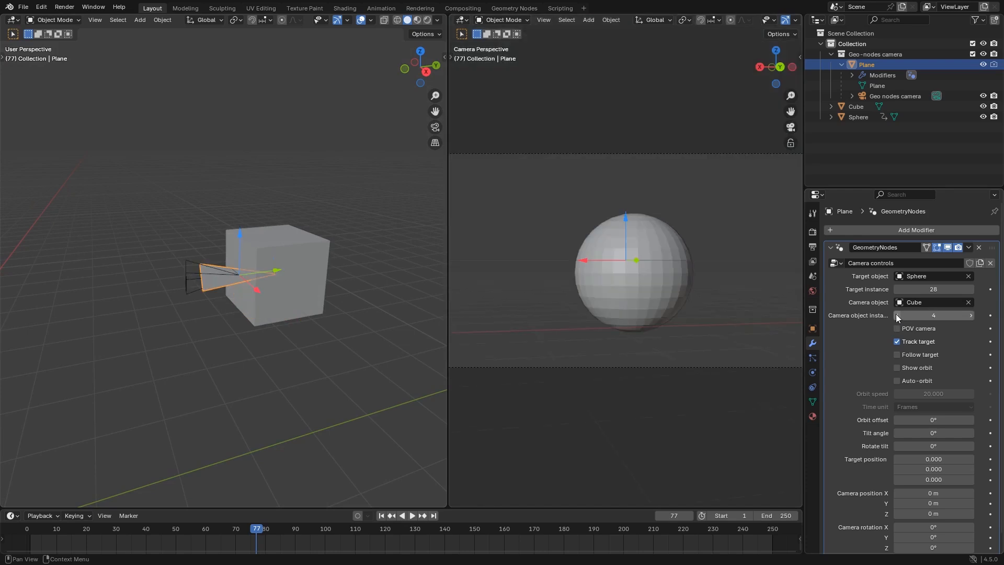
{"action": "middle_click_drag", "start_coordinate": [246, 313], "coordinate": [315, 296]}
{"action": "scroll", "coordinate": [290, 269], "scroll_direction": "up", "scroll_amount": 2}
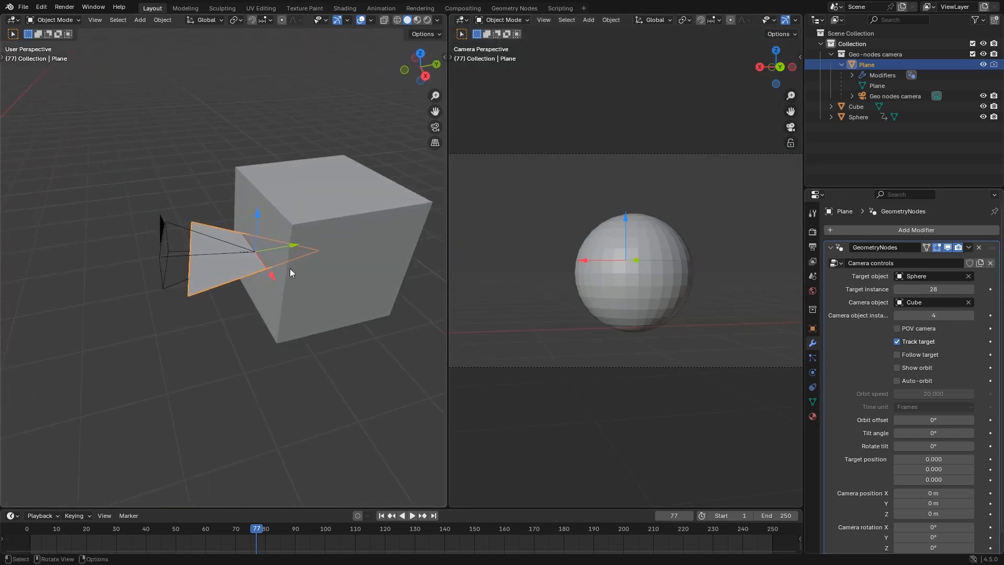
{"action": "left_click_drag", "start_coordinate": [287, 245], "coordinate": [276, 247]}
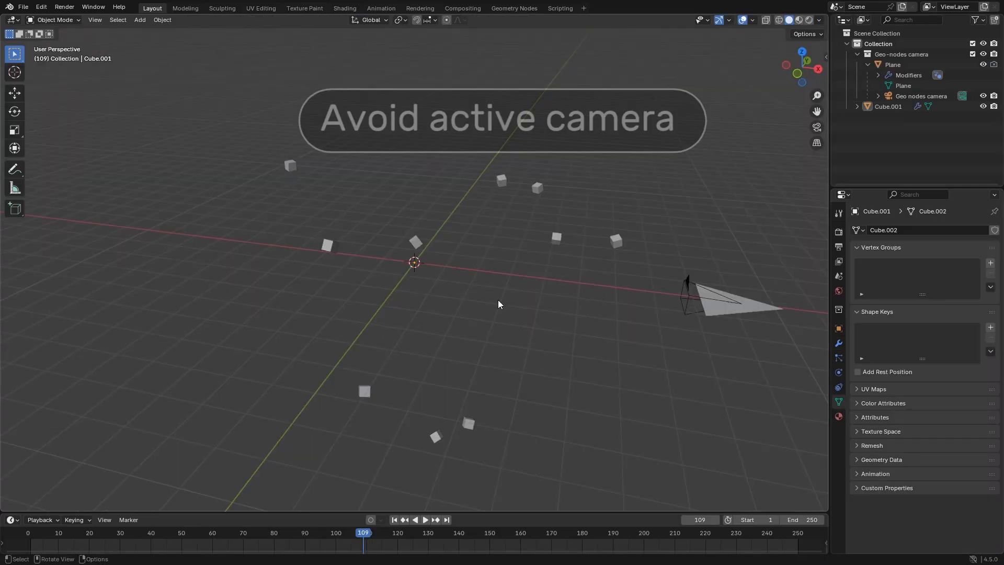
Open the geometry node tree of the scattered cubes (Cube.001) and add an Active Camera node to it
{"action": "mouse_move", "coordinate": [487, 278]}
{"action": "middle_mouse_down"}
{"action": "mouse_move", "coordinate": [432, 271]}
{"action": "mouse_move", "coordinate": [497, 268]}
{"action": "middle_mouse_up"}
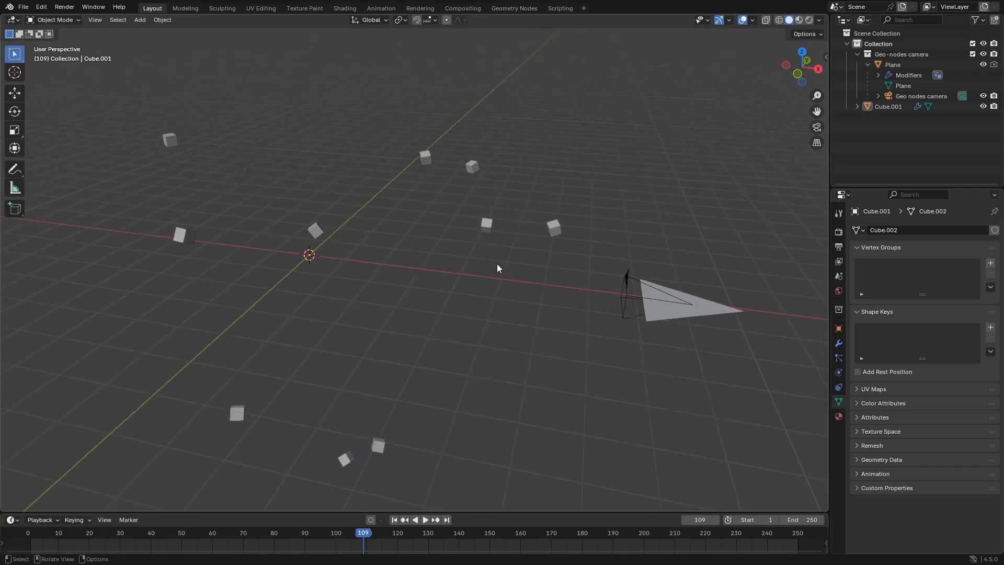
{"action": "left_click", "coordinate": [488, 227]}
{"action": "left_click", "coordinate": [502, 8]}
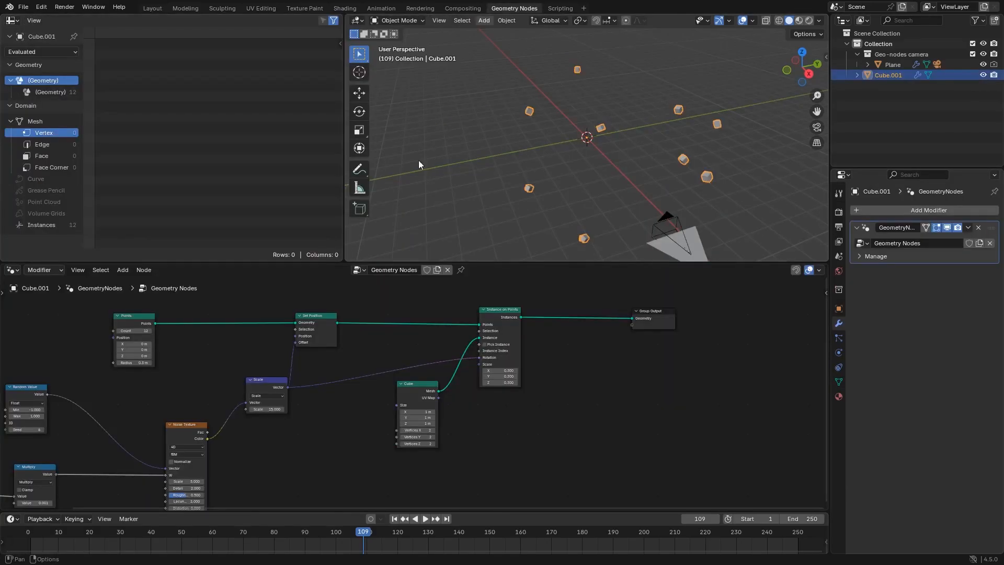
{"action": "scroll", "coordinate": [350, 334], "scroll_direction": "down", "scroll_amount": 1}
{"action": "middle_click_drag", "start_coordinate": [371, 455], "coordinate": [391, 408]}
{"action": "key", "text": "shift+a"}
{"action": "left_click", "coordinate": [369, 334]}
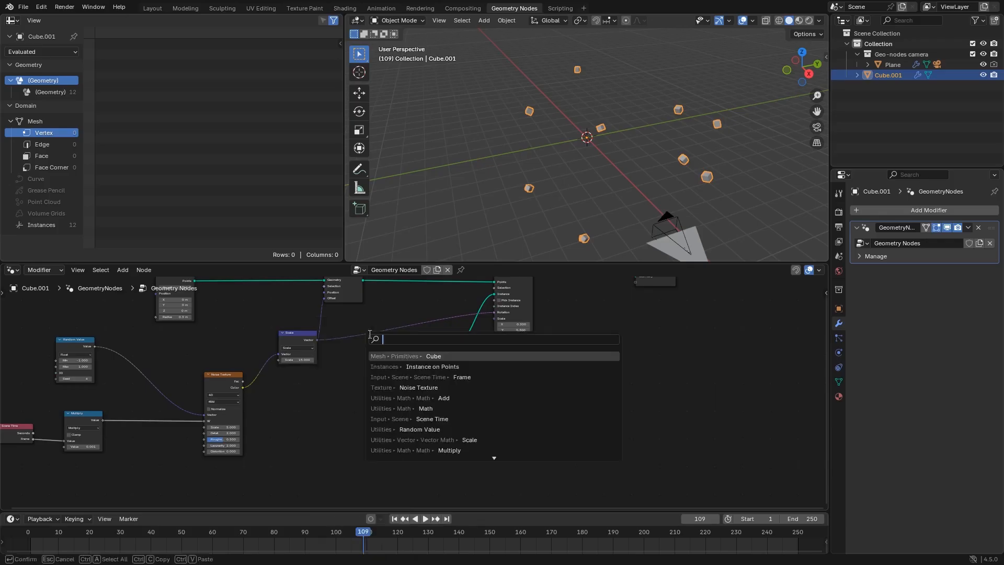
{"action": "type", "text": "activ"}
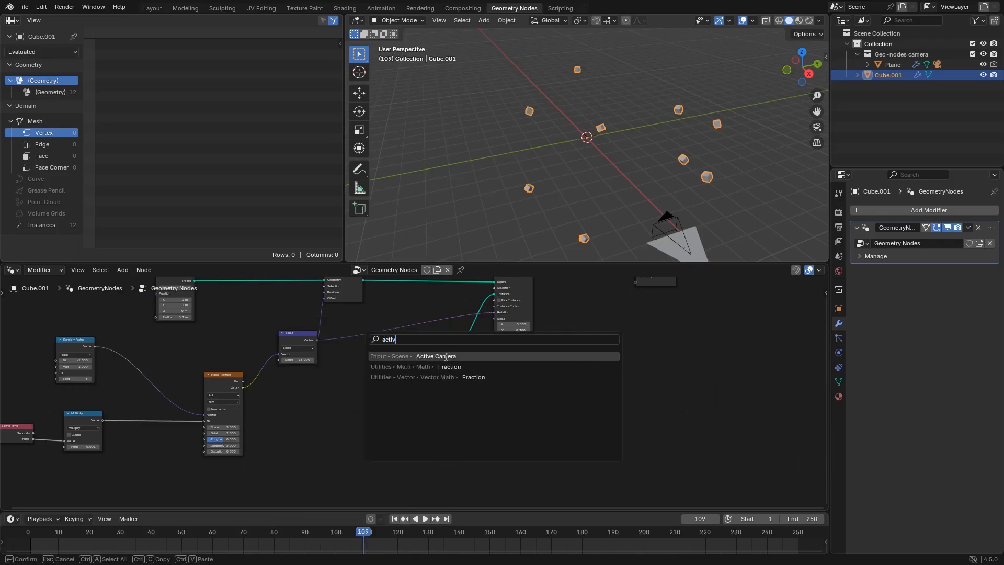
{"action": "left_click", "coordinate": [446, 356]}
{"action": "left_click", "coordinate": [547, 358]}
{"action": "scroll", "coordinate": [546, 358], "scroll_direction": "up", "scroll_amount": 2}
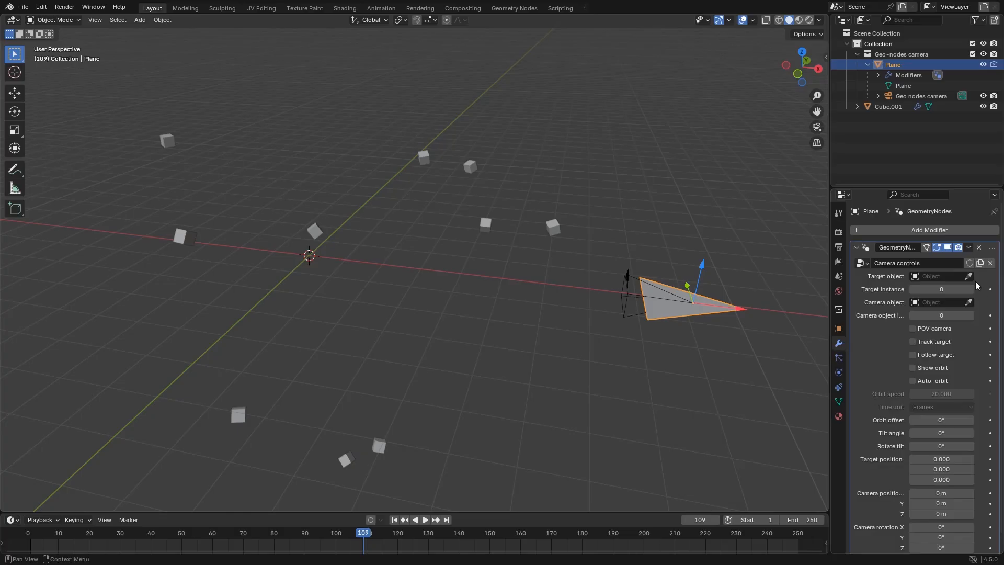
Assign Cube.001 as the camera rig's target object, and reopen the scattered cubes' geometry node tree
{"action": "left_click", "coordinate": [484, 225]}
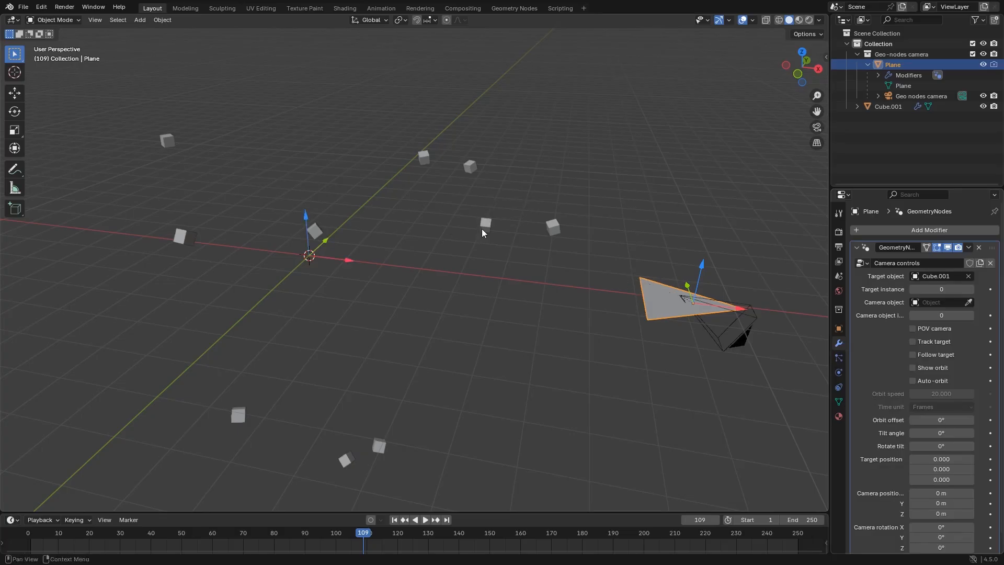
{"action": "middle_click_drag", "start_coordinate": [586, 367], "coordinate": [501, 349]}
{"action": "left_click", "coordinate": [501, 349]}
{"action": "left_click", "coordinate": [390, 198]}
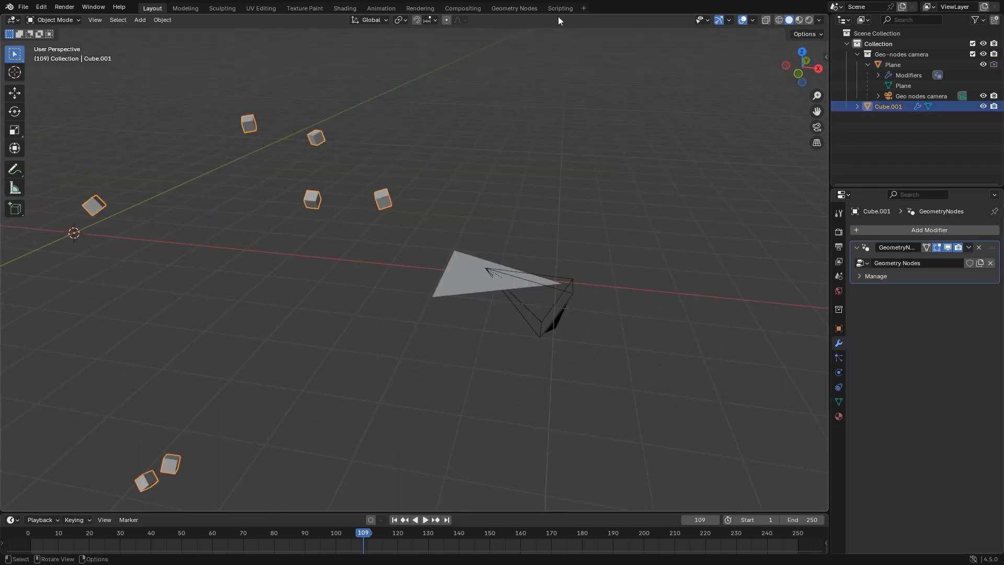
{"action": "left_click", "coordinate": [514, 7]}
{"action": "scroll", "coordinate": [547, 381], "scroll_direction": "up", "scroll_amount": 2}
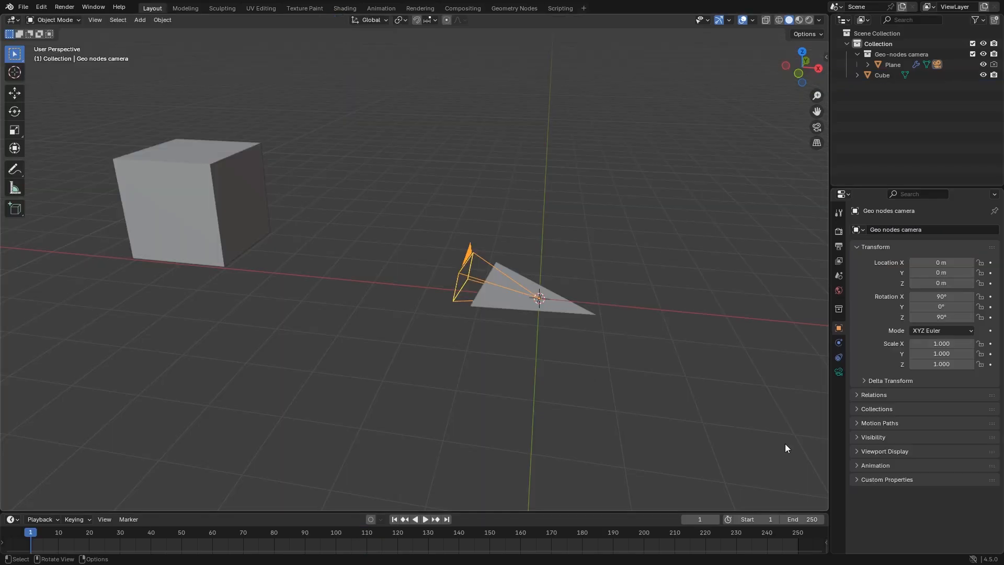
Set the geo nodes camera's focal length to 72 mm and enable depth of field with the cube as its focus object
{"action": "left_click", "coordinate": [838, 372]}
{"action": "left_click_drag", "start_coordinate": [947, 279], "coordinate": [969, 279]}
{"action": "left_click", "coordinate": [858, 362]}
{"action": "left_click", "coordinate": [862, 362]}
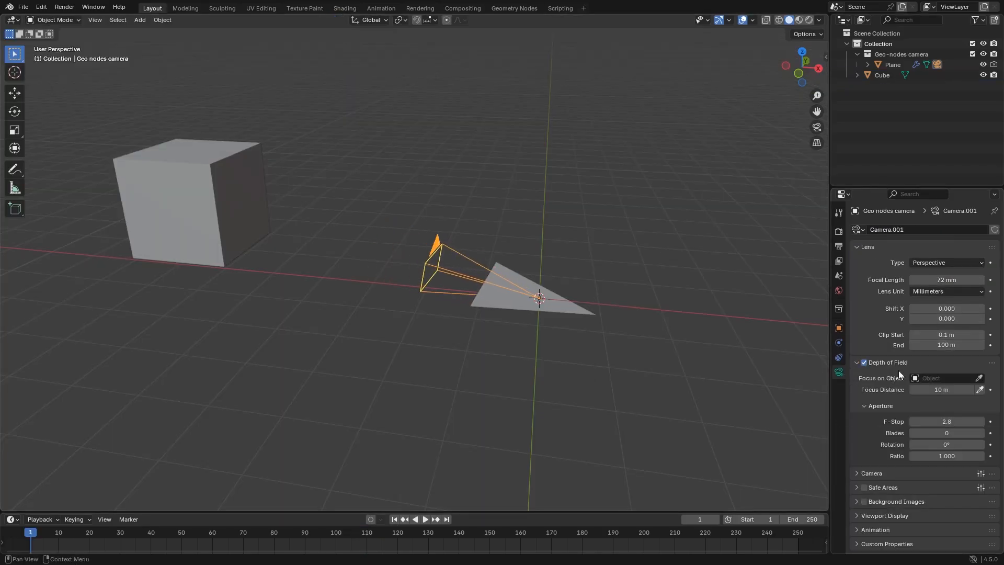
{"action": "left_click", "coordinate": [238, 196]}
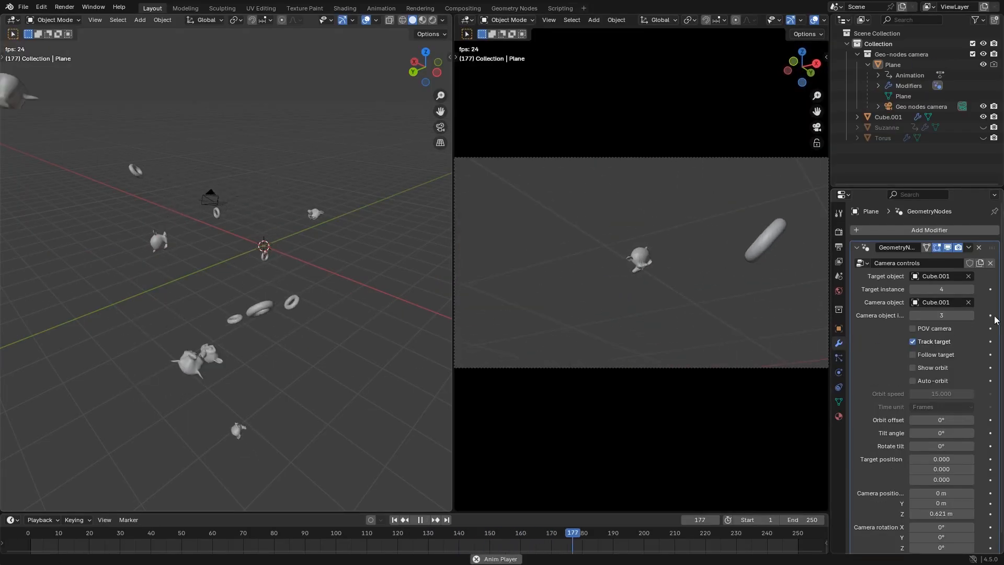
Step the rig's Target instance from 5 up to 12 during playback so the camera tracks successive instances
{"action": "left_click", "coordinate": [970, 289]}
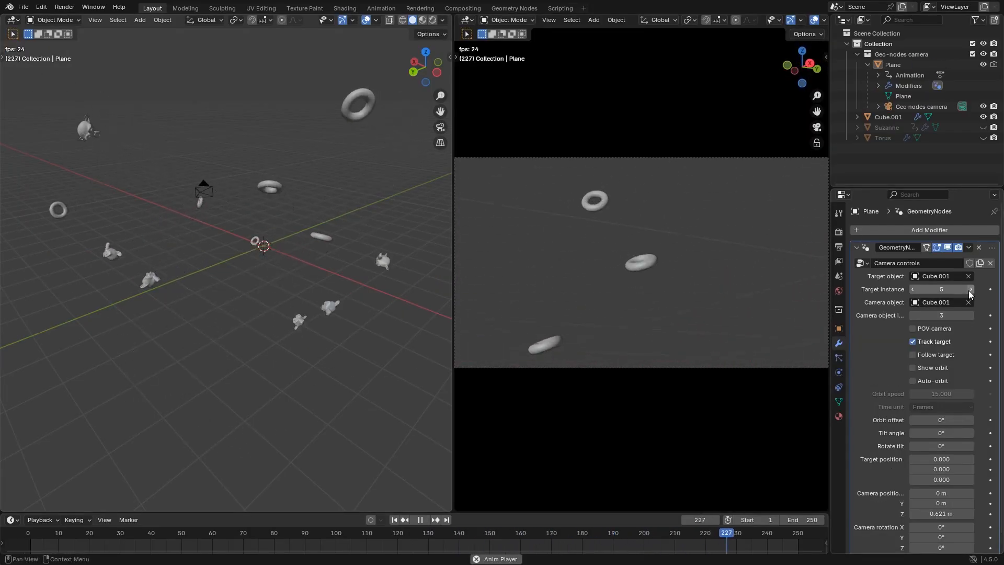
{"action": "left_click", "coordinate": [970, 289]}
{"action": "left_click", "coordinate": [970, 289]}
{"action": "left_click", "coordinate": [970, 289]}
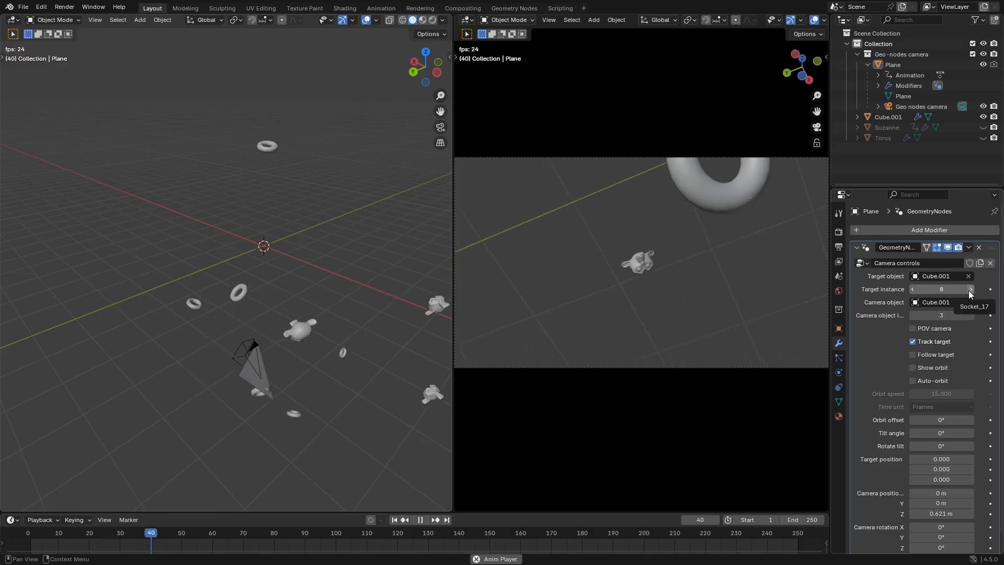
{"action": "left_click", "coordinate": [970, 289]}
{"action": "left_click", "coordinate": [969, 289]}
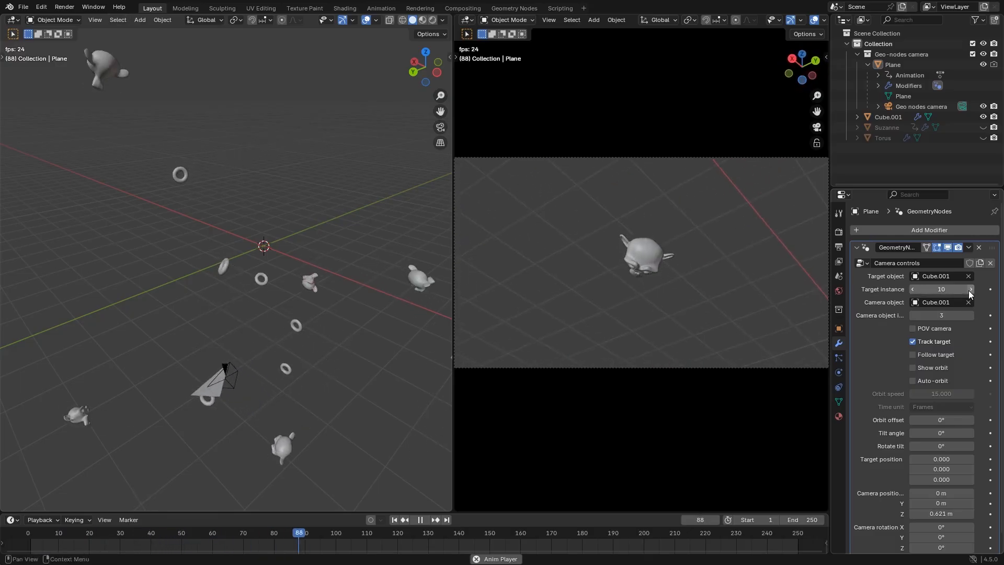
{"action": "left_click", "coordinate": [969, 289]}
{"action": "left_click", "coordinate": [970, 289]}
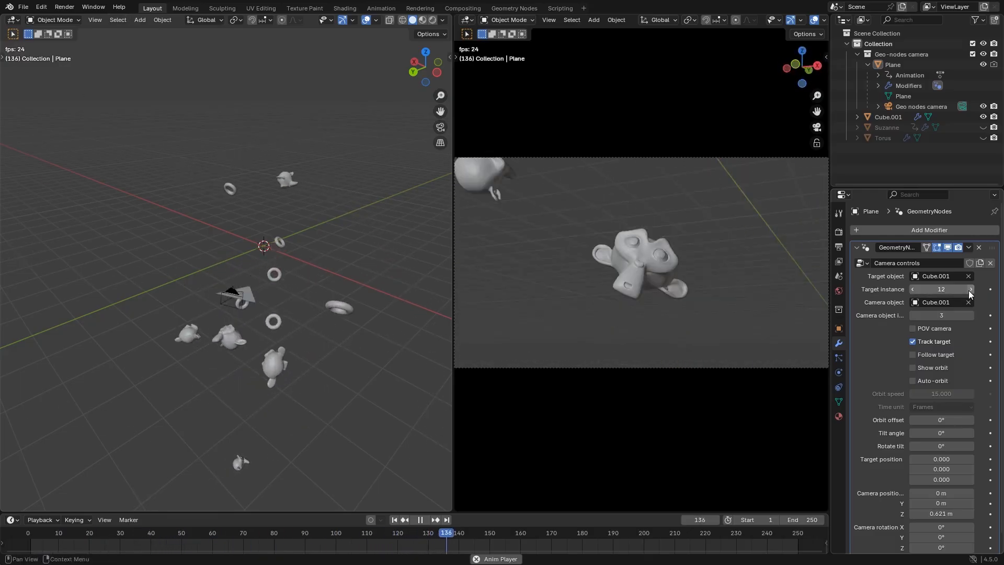
Try the Camera object instance at 2, and set it to 7 to mount the camera on another instance
{"action": "left_click", "coordinate": [913, 315]}
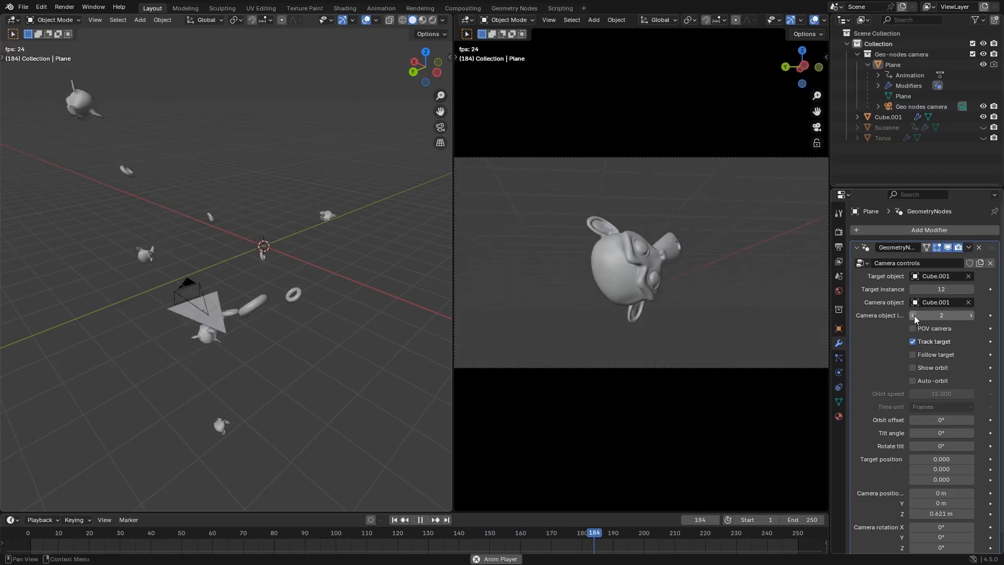
{"action": "left_click", "coordinate": [959, 315]}
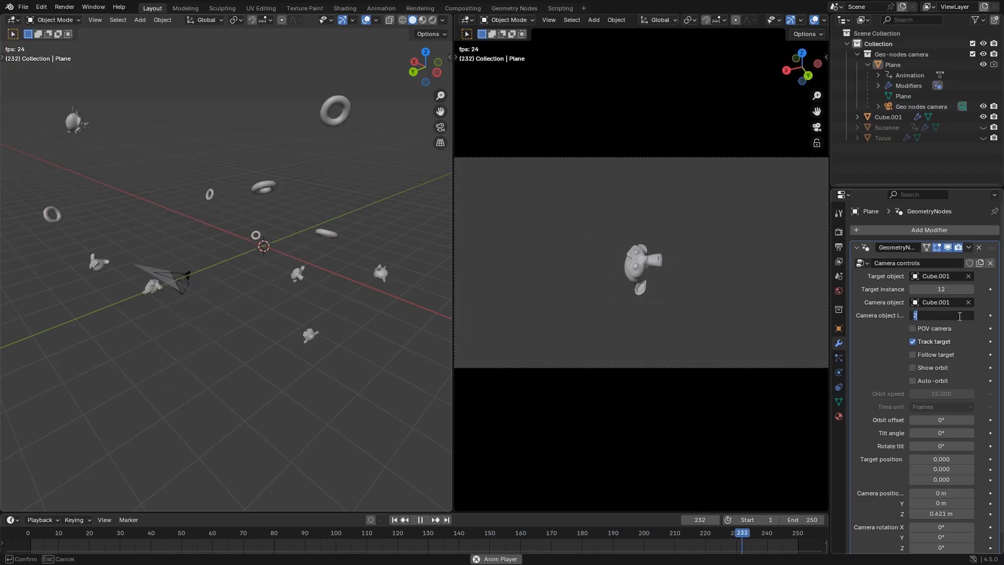
{"action": "type", "text": "7"}
{"action": "key", "text": "Return"}
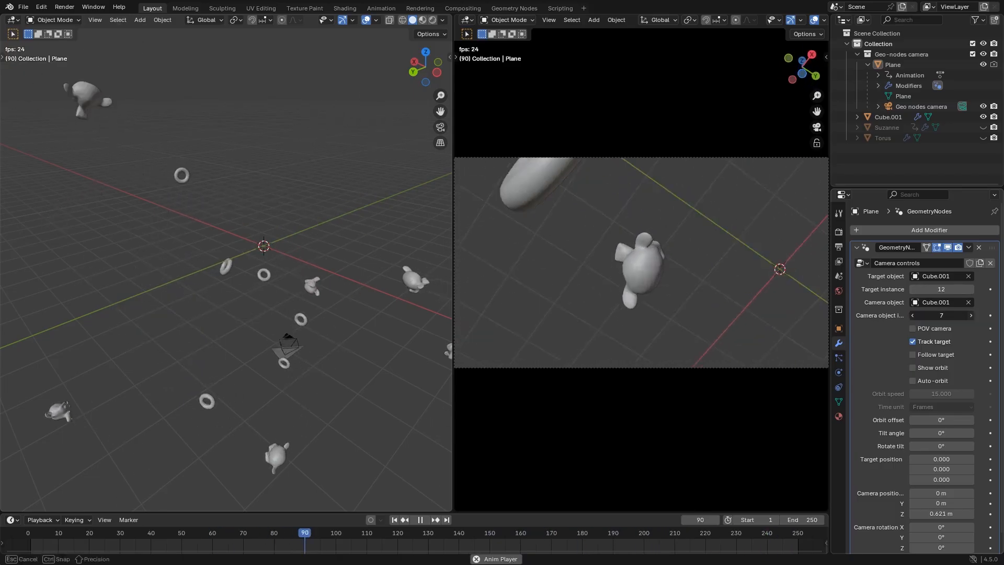